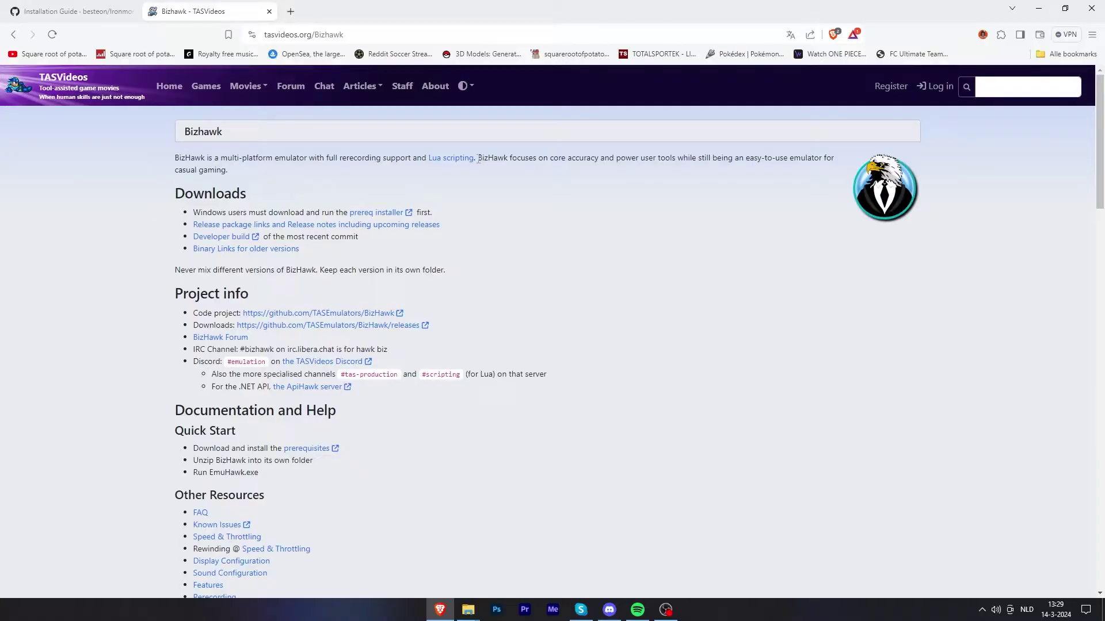
# Open BizHawk's GitHub releases from the TASVideos page and download BizHawk-2.9.1-win-x64.zip.
pyautogui.moveTo(478, 159); pyautogui.dragTo(509, 159)
pyautogui.click(427, 125)
pyautogui.scroll(-2, 240, 173)
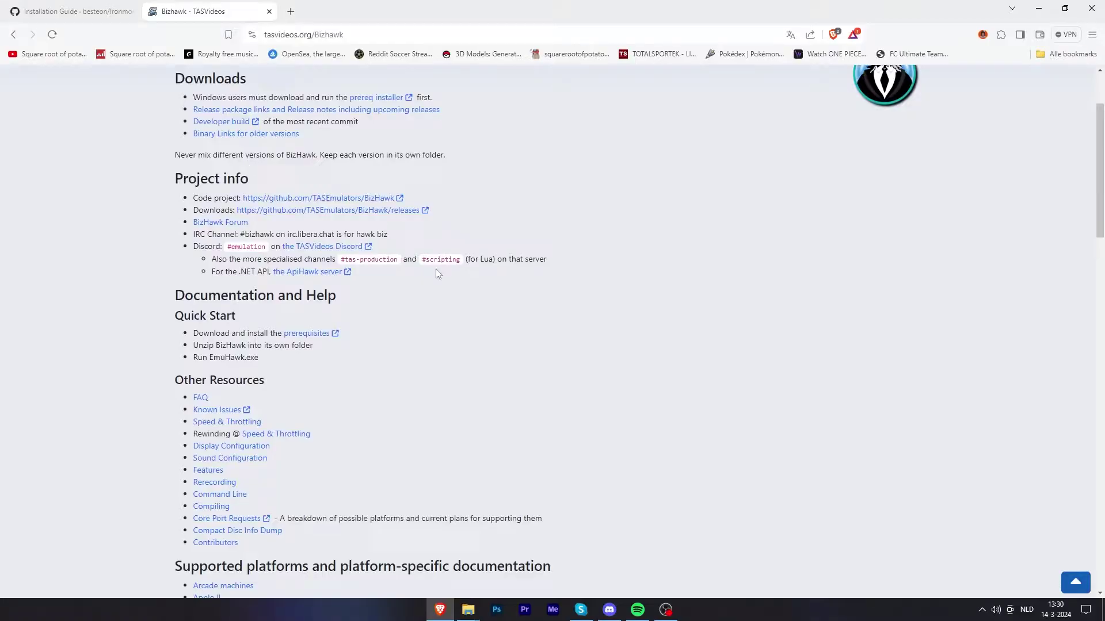
pyautogui.click(274, 211)
pyautogui.scroll(-3, 378, 224)
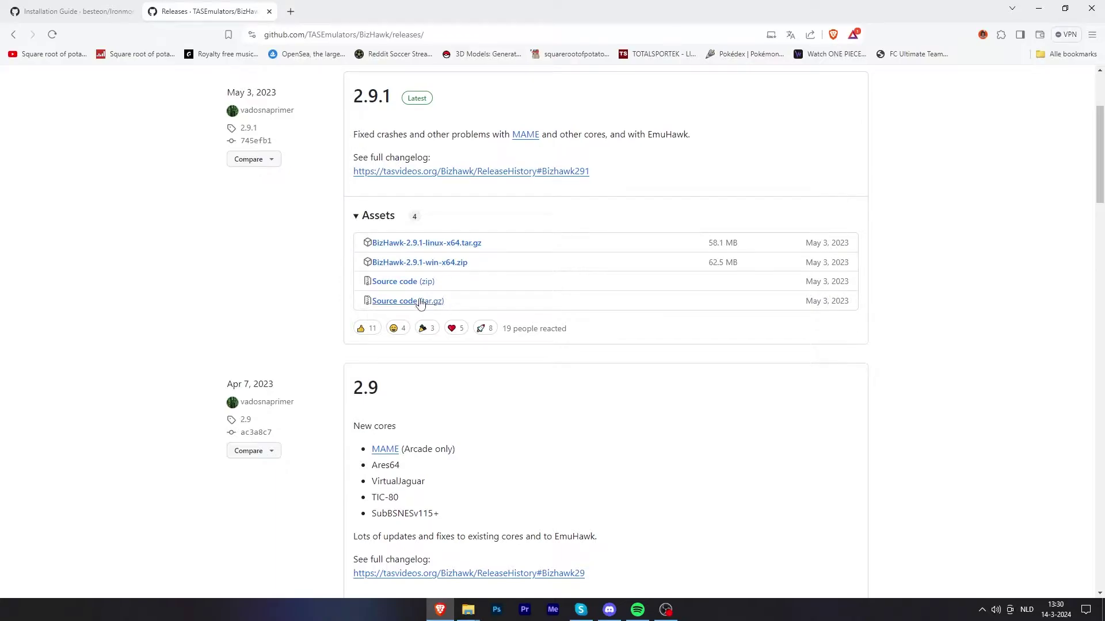
pyautogui.click(427, 266)
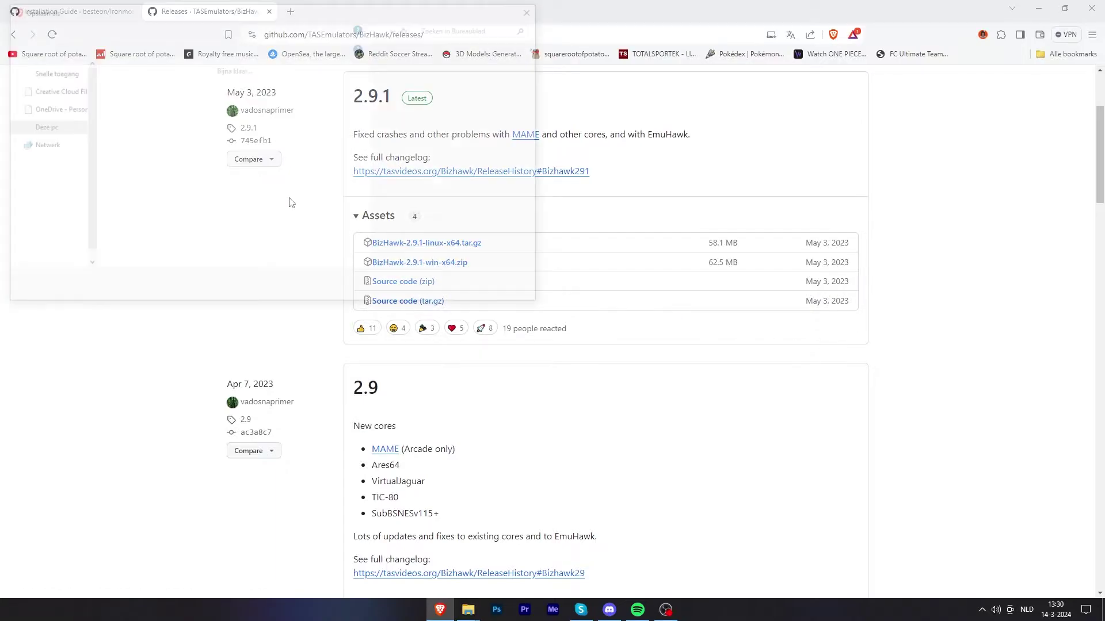
# Review the patch details and install instructions in the PyroMikeGit IronMONHGSS README and follow its RomPatcher.js link.
pyautogui.scroll(4, 52, 121)
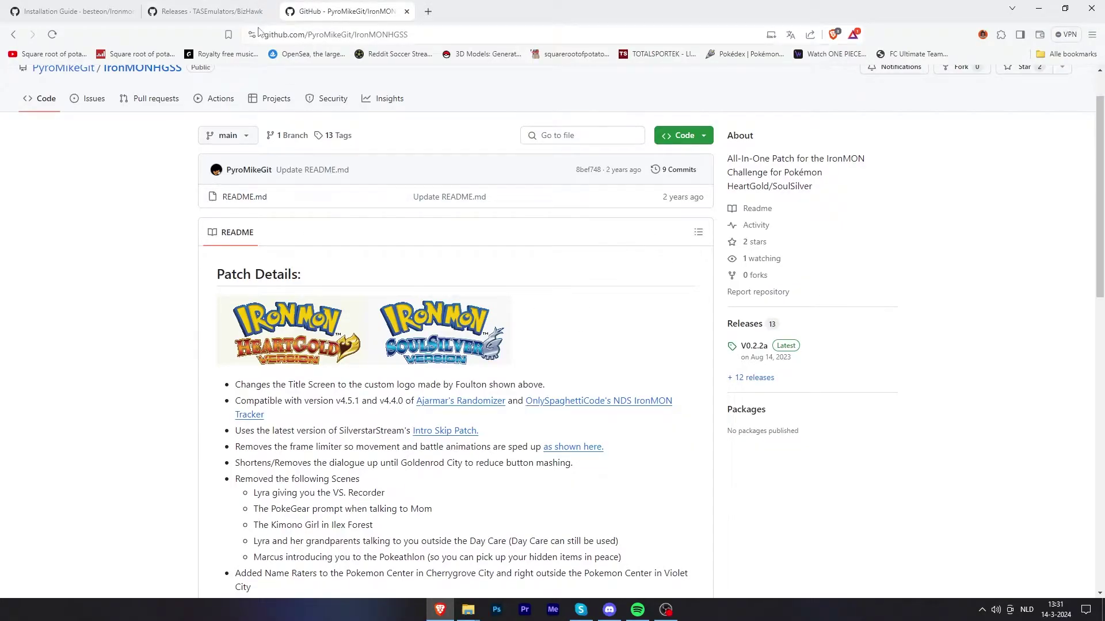
pyautogui.scroll(-1, 333, 205)
pyautogui.scroll(-1, 333, 207)
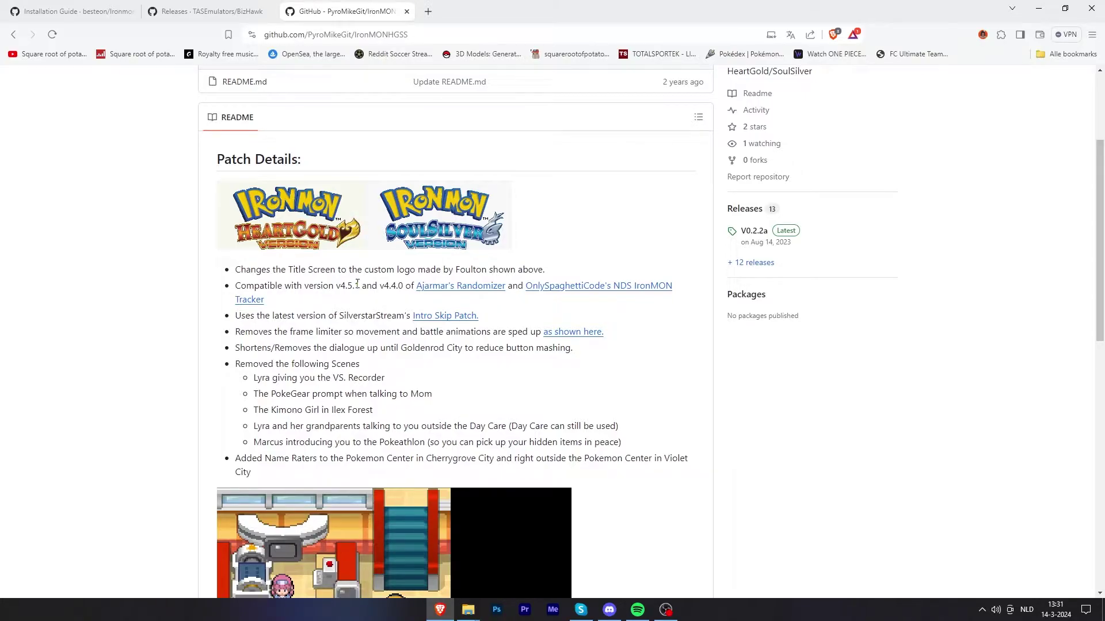
pyautogui.scroll(-10, 360, 248)
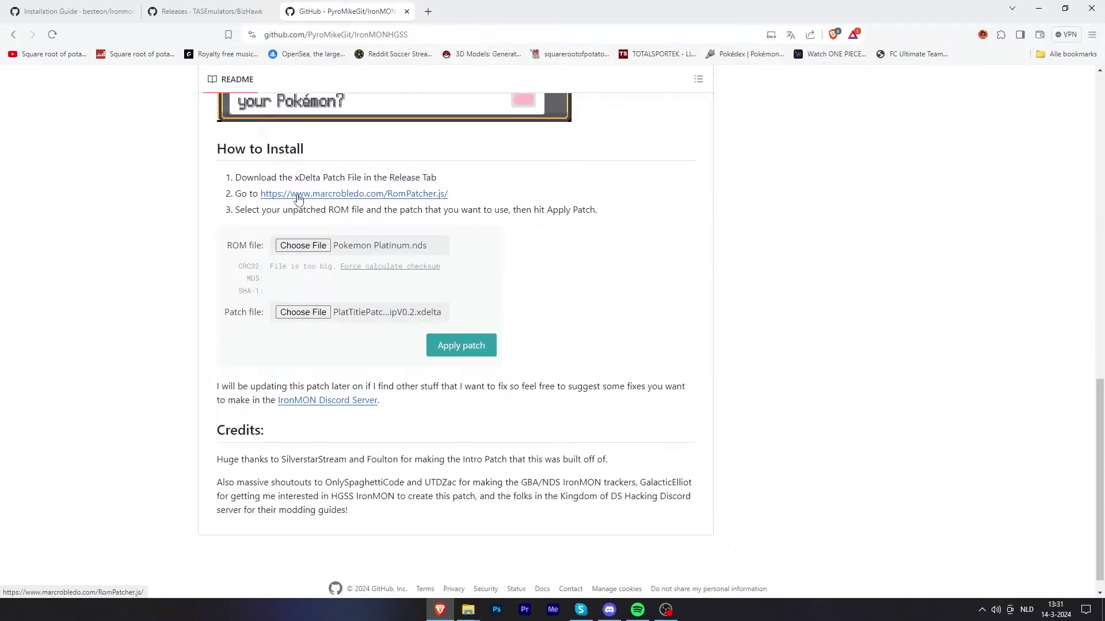
pyautogui.click(345, 196)
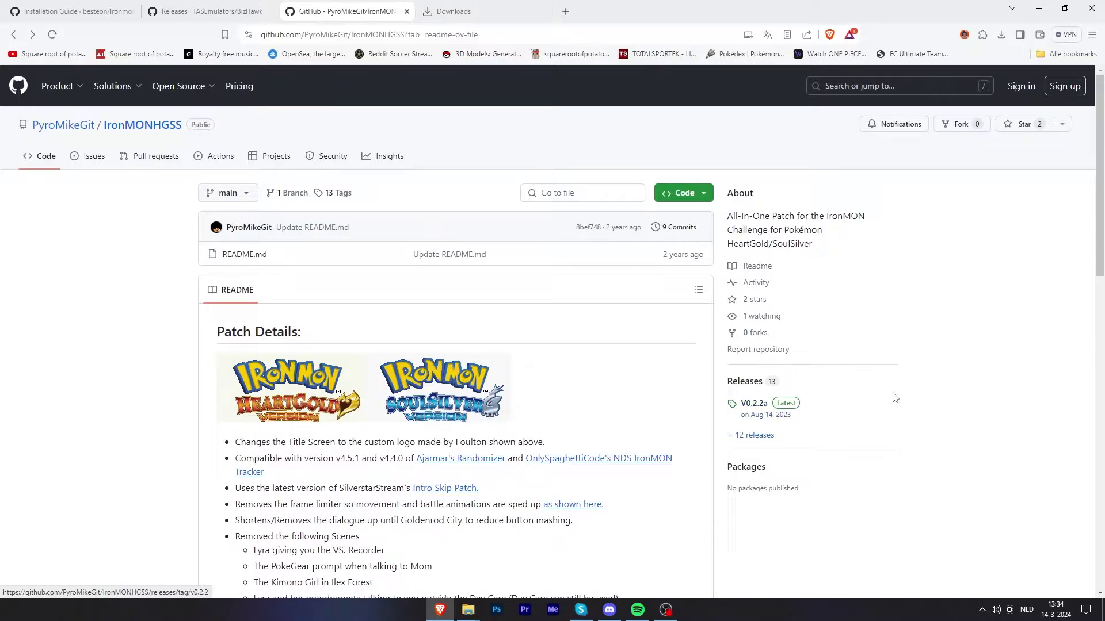
# Open the V0.2.2a release of IronMONHGSS and save HGPyroIronMONV0.2.2a.Limiter.ToggleBGM.xdelta to the desktop.
pyautogui.click(754, 404)
pyautogui.scroll(-15, 535, 426)
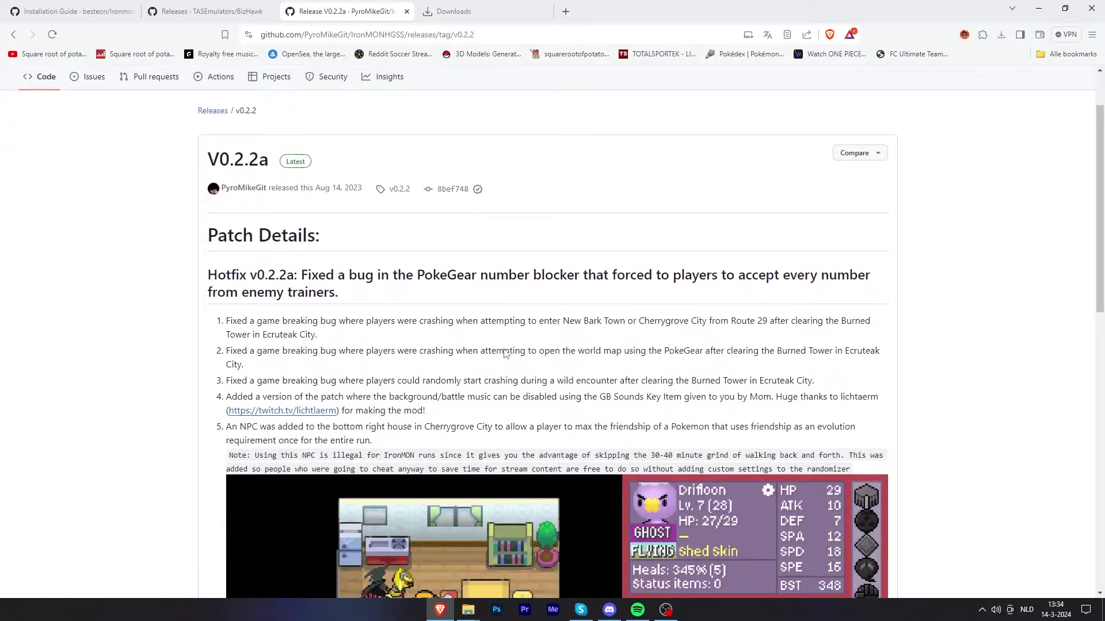
pyautogui.scroll(-3, 482, 286)
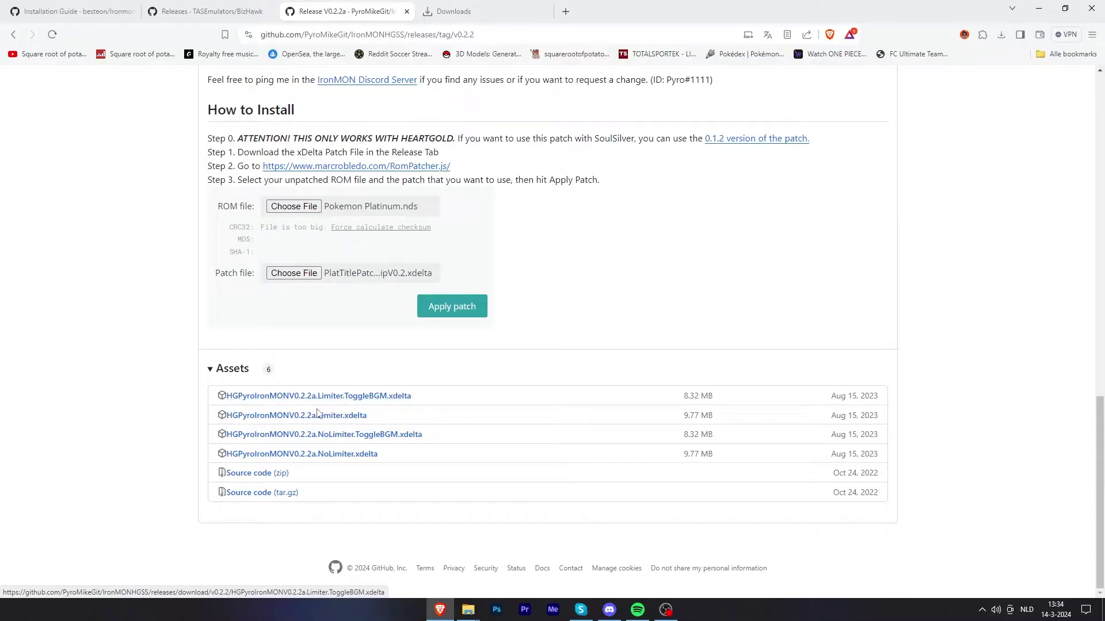
pyautogui.click(369, 397)
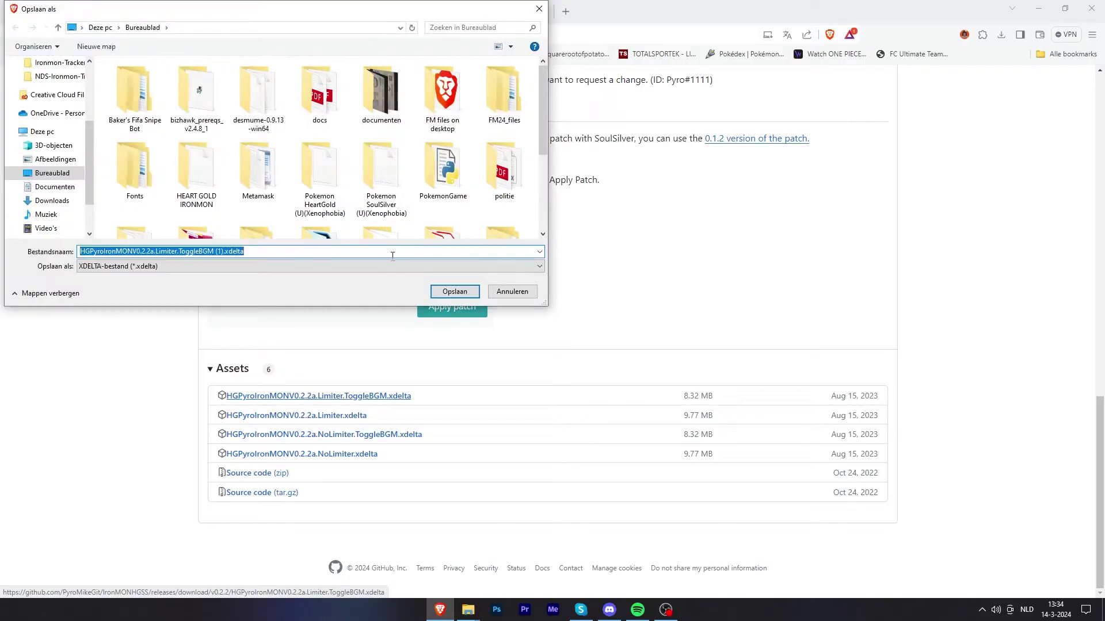
pyautogui.click(451, 292)
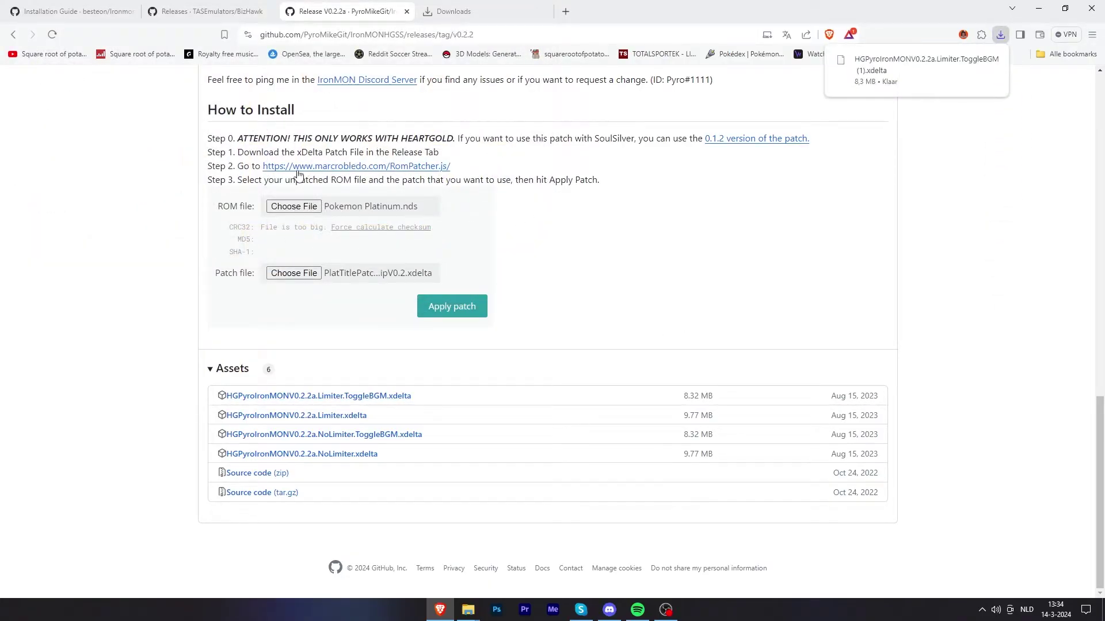
# In Rom Patcher JS, load the Pokemon HeartGold ROM, force its checksum calculation, and apply the HGPyroIronMON xdelta patch to it.
pyautogui.click(370, 167)
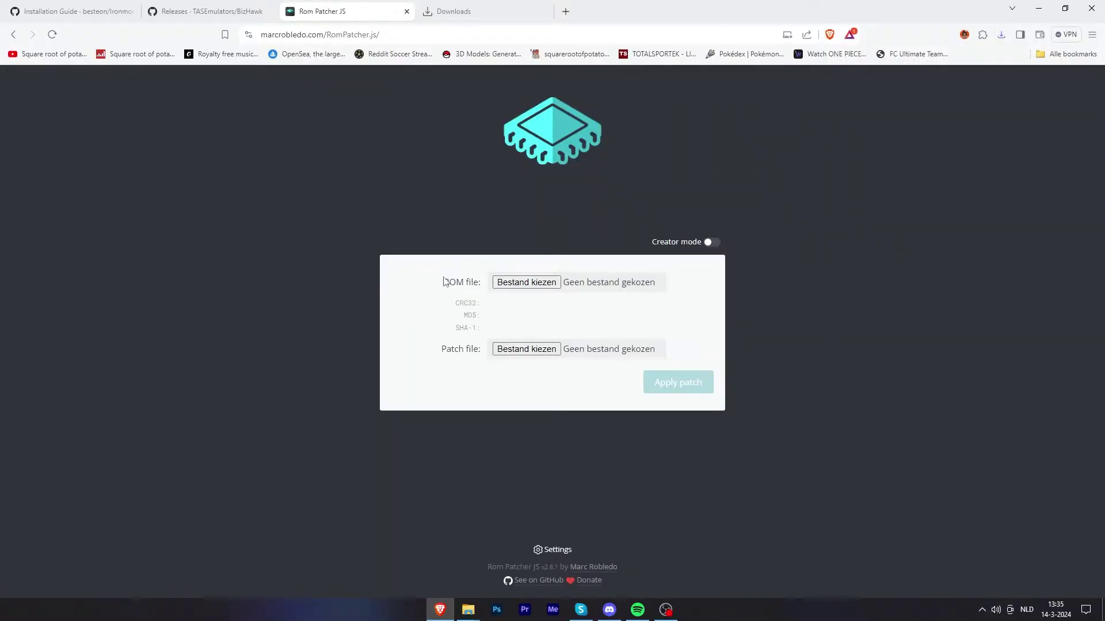
pyautogui.click(530, 283)
pyautogui.press('Return')
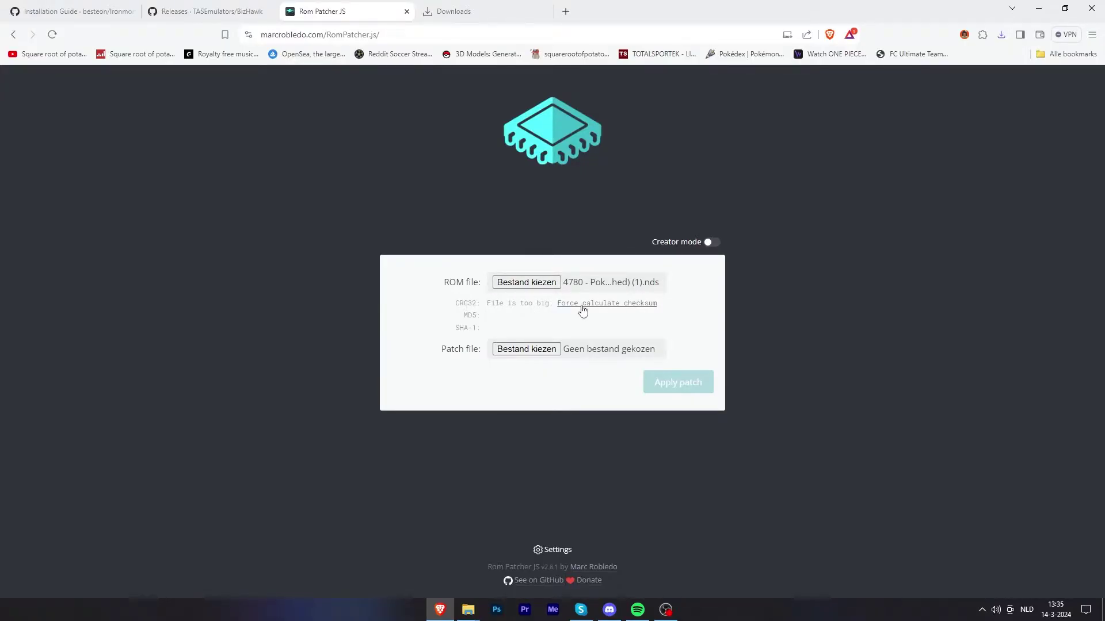
pyautogui.click(639, 304)
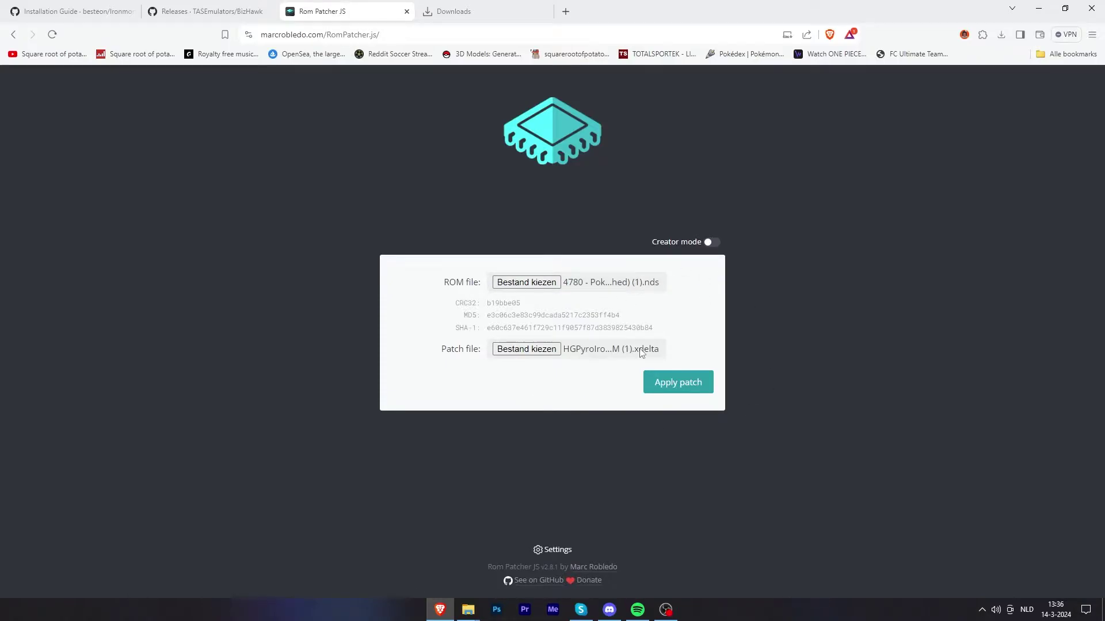
pyautogui.click(695, 384)
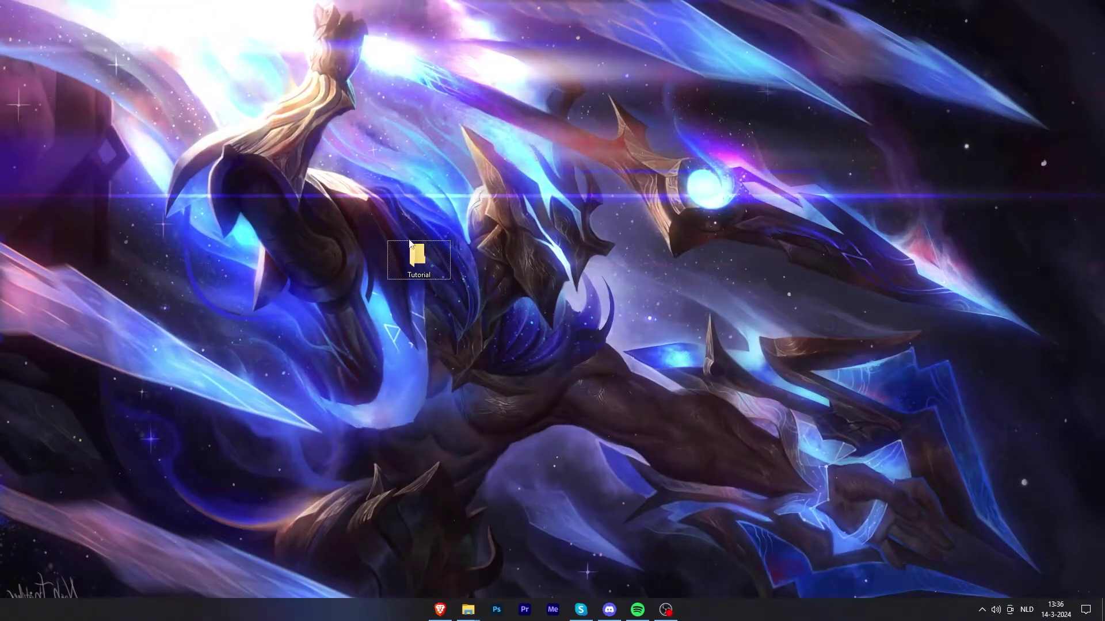
# Switch to the desktop's Tutorial folder and launch EmuHawk.exe from its BizHawk-2.9.1-win-x64 subfolder.
pyautogui.doubleClick(410, 245)
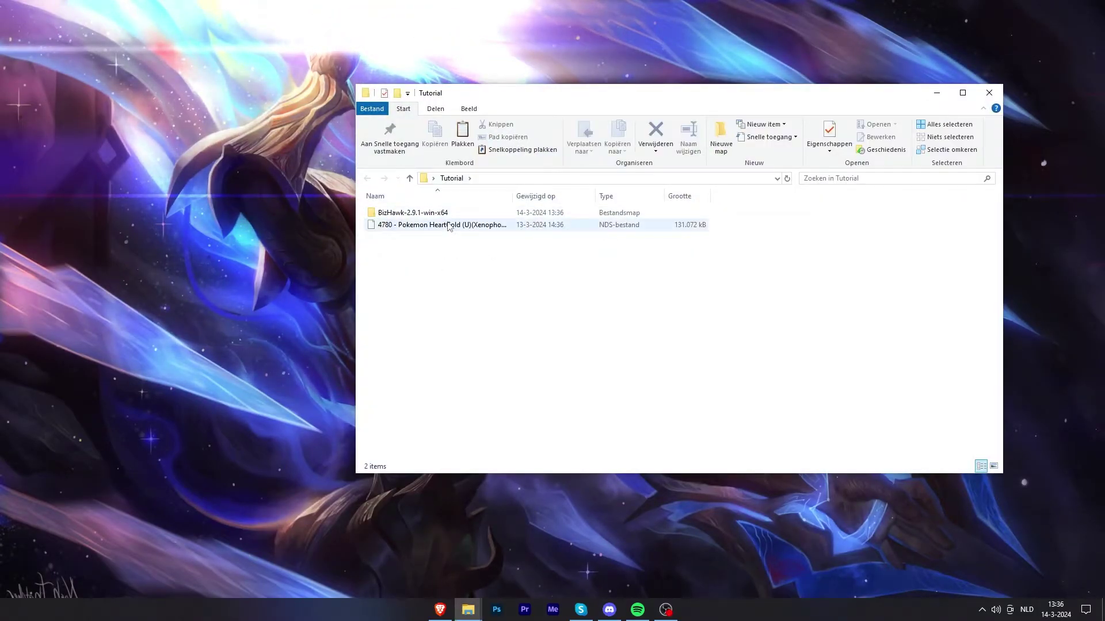
pyautogui.doubleClick(408, 214)
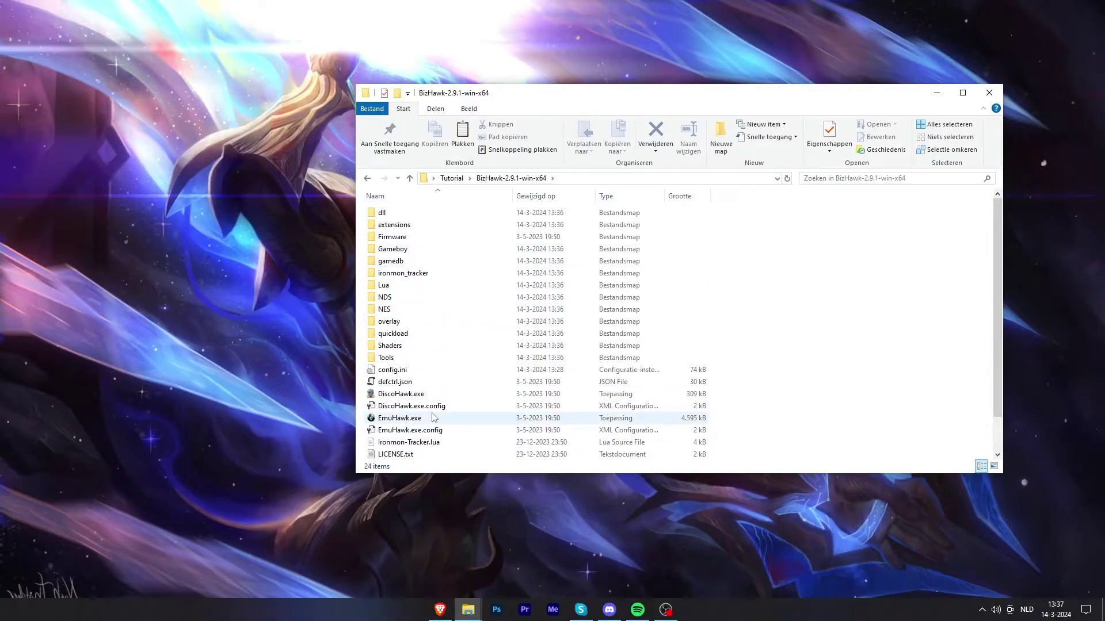
pyautogui.scroll(-1, 410, 389)
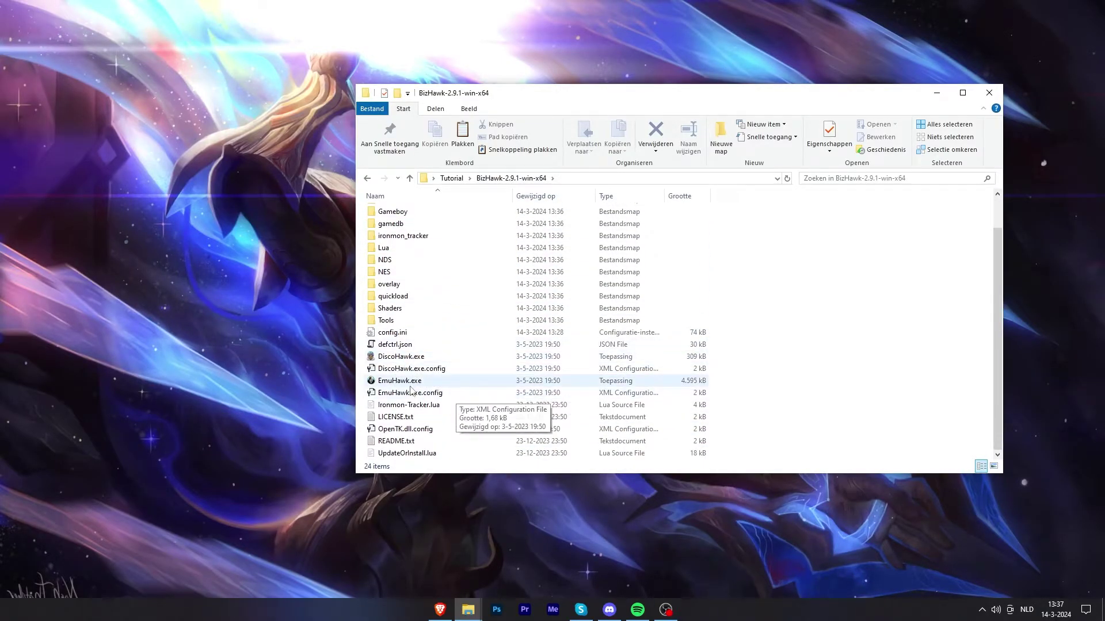
pyautogui.click(439, 385)
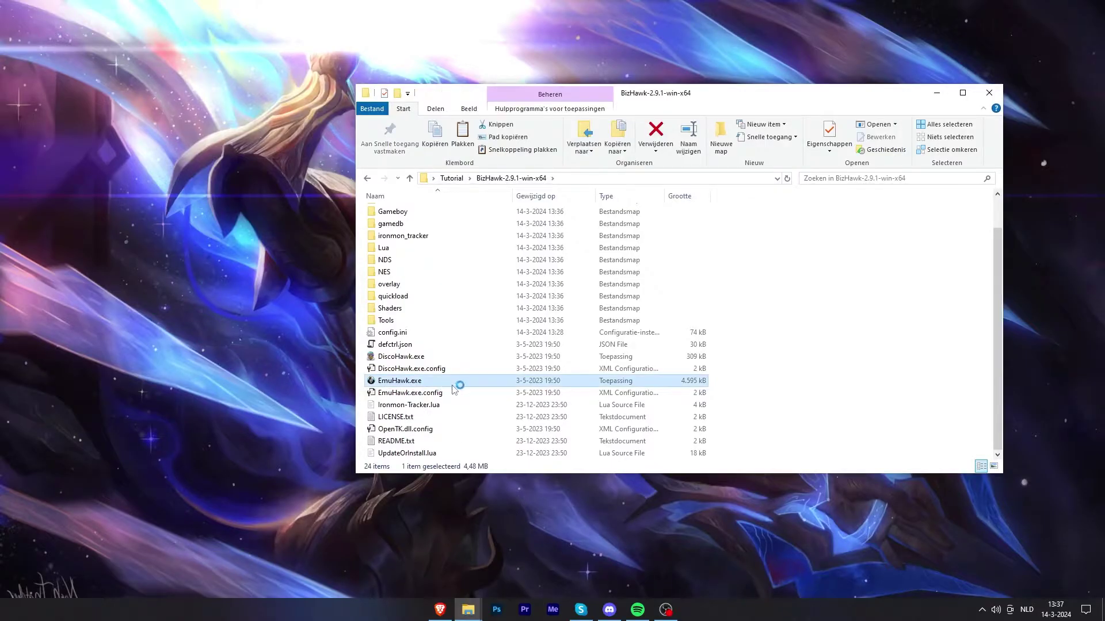
pyautogui.doubleClick(561, 382)
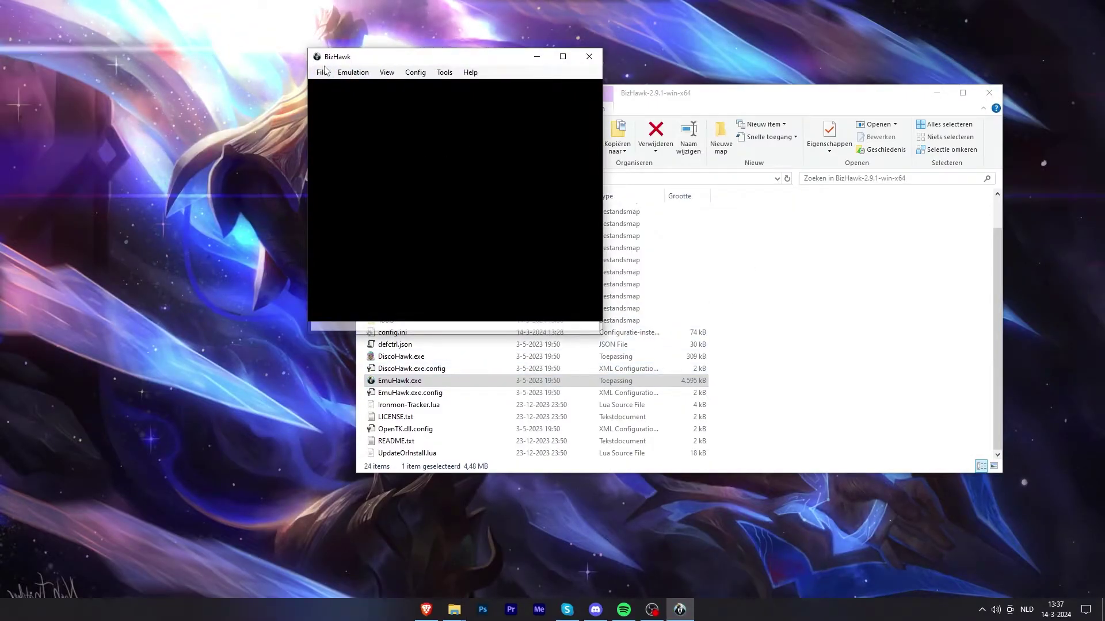
# Load the patched Pokemon HeartGold ROM from the Tutorial folder into BizHawk, and close the emulator after the test run.
pyautogui.click(811, 282)
pyautogui.press('BackSpace')
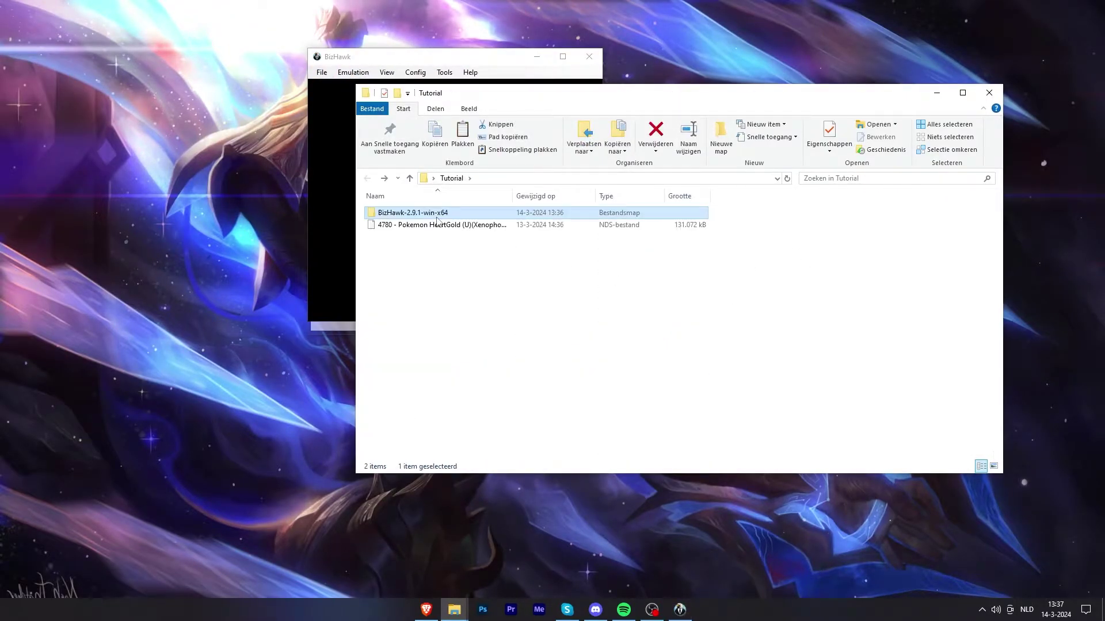
pyautogui.moveTo(438, 225); pyautogui.dragTo(327, 188)
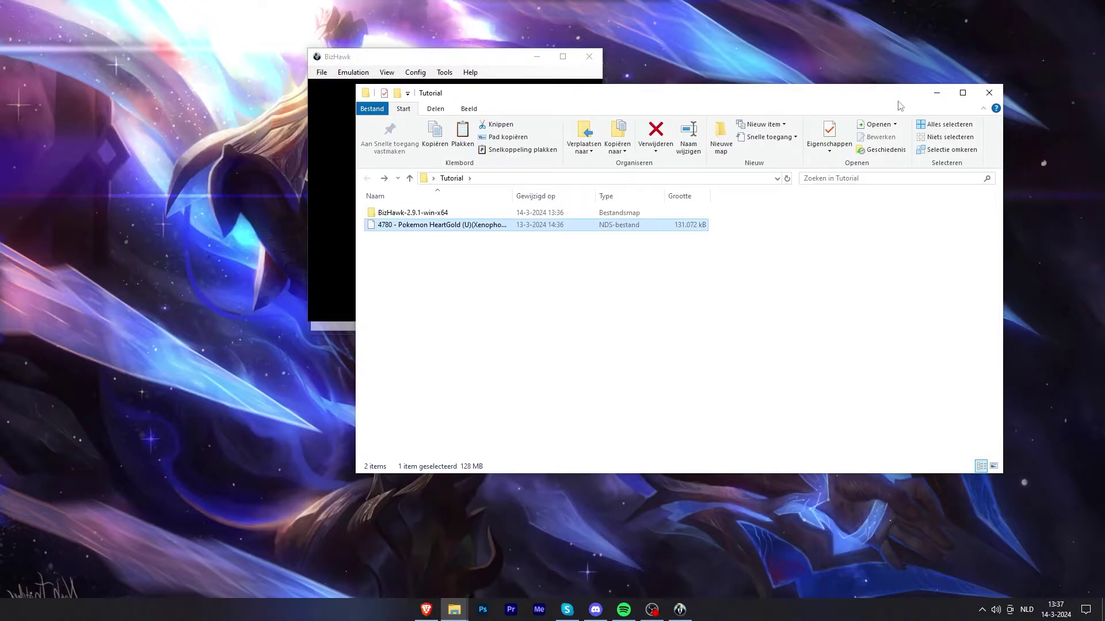
pyautogui.click(936, 92)
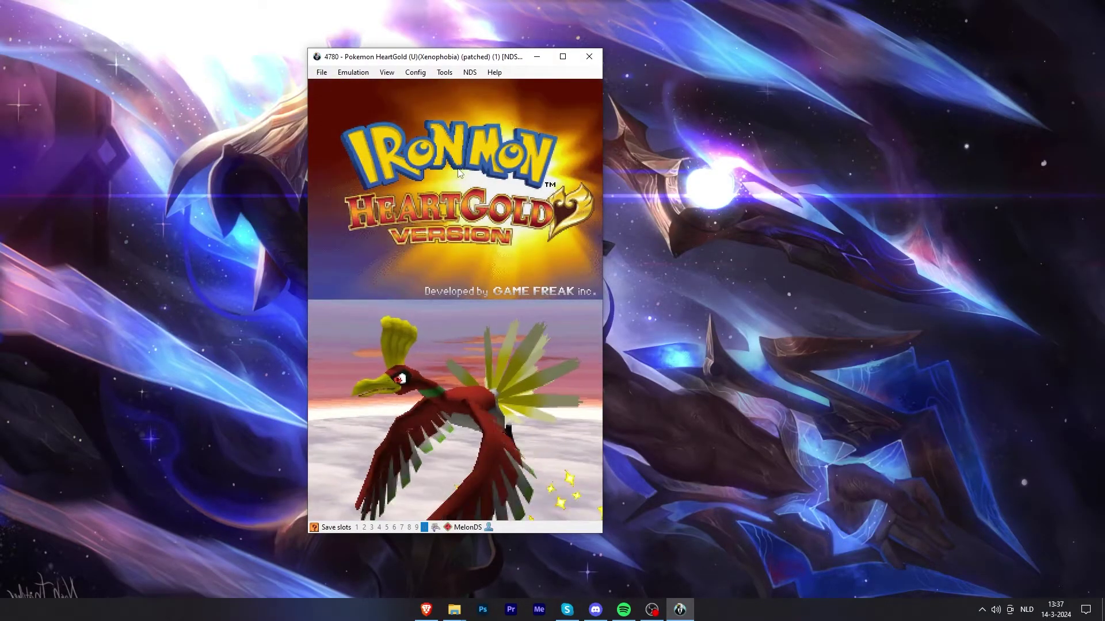
pyautogui.hotkey('alt', 'F4')
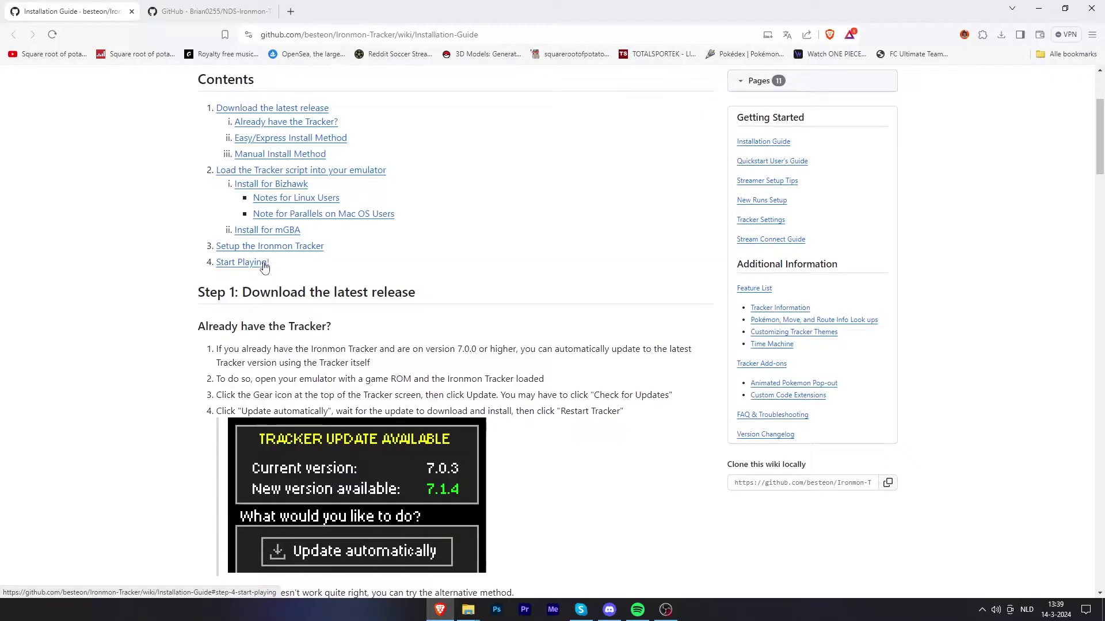
# Read the Ironmon-Tracker guide's Easy/Express Install Method and open the latest release in a new tab to examine its notes and assets.
pyautogui.scroll(3, 265, 263)
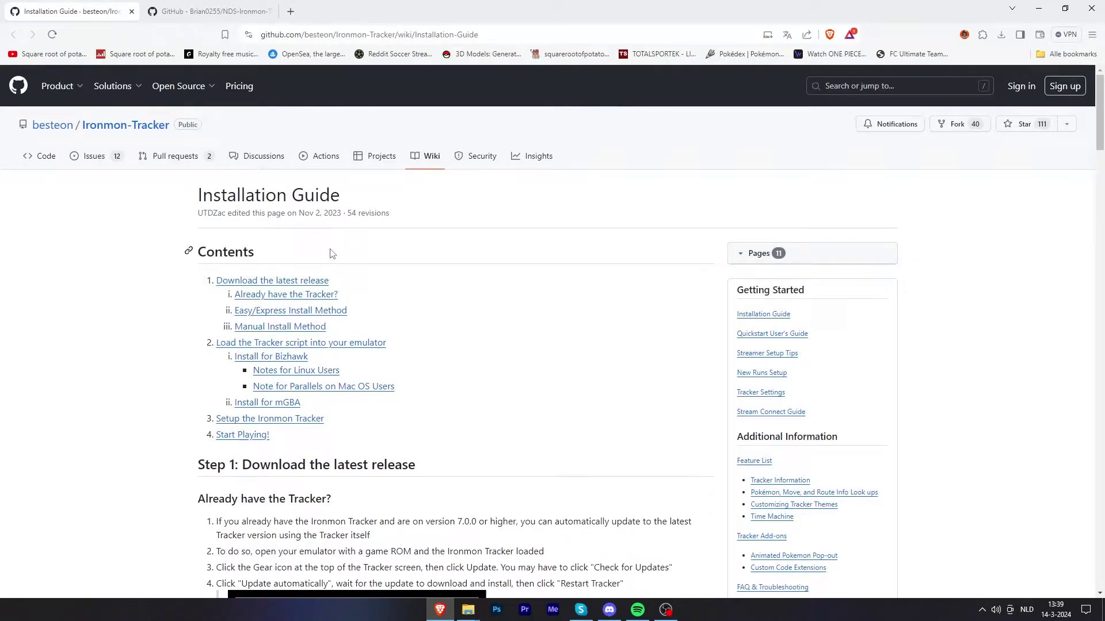
pyautogui.scroll(-2, 332, 253)
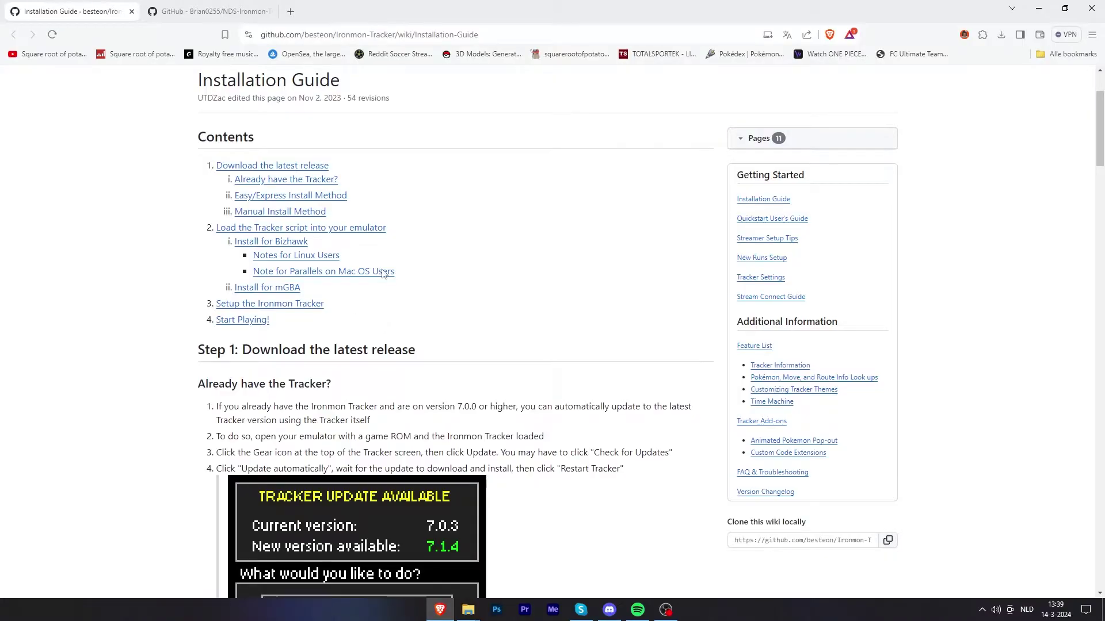
pyautogui.scroll(-8, 538, 251)
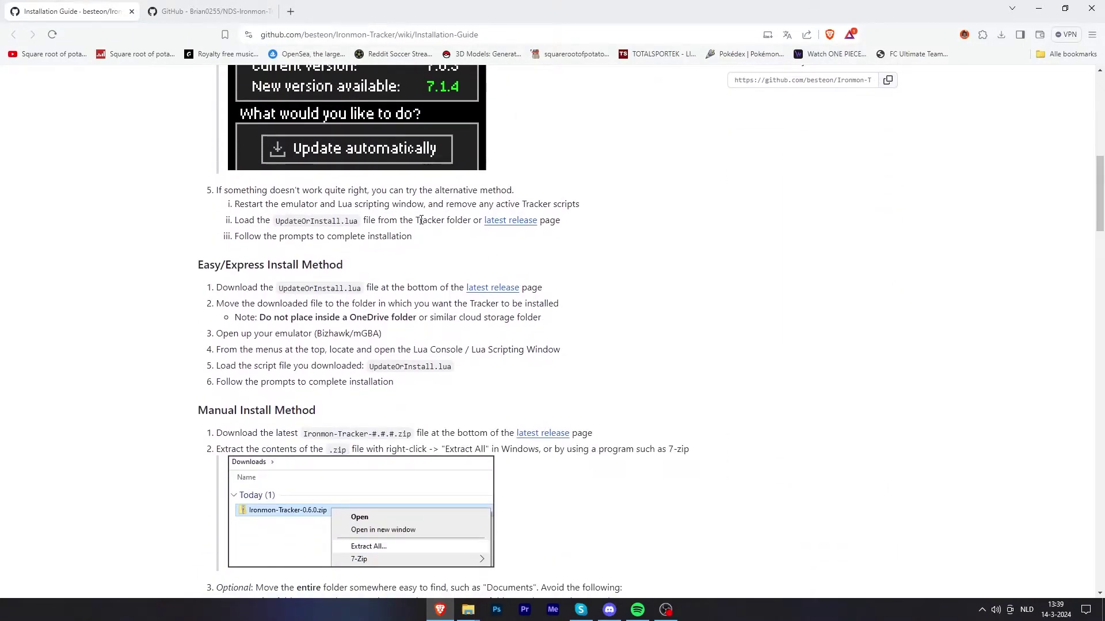
pyautogui.scroll(-1, 492, 295)
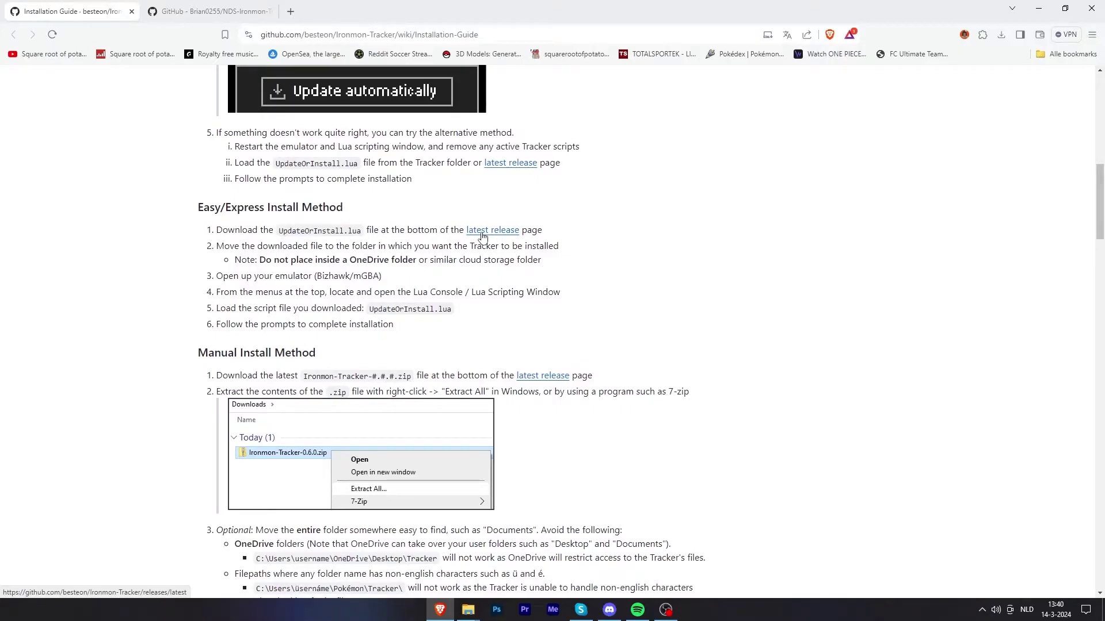
pyautogui.keyDown('ctrl'); pyautogui.click(482, 235); pyautogui.keyUp('ctrl')
pyautogui.hotkey('ctrl', 'Tab')
pyautogui.scroll(-5, 318, 265)
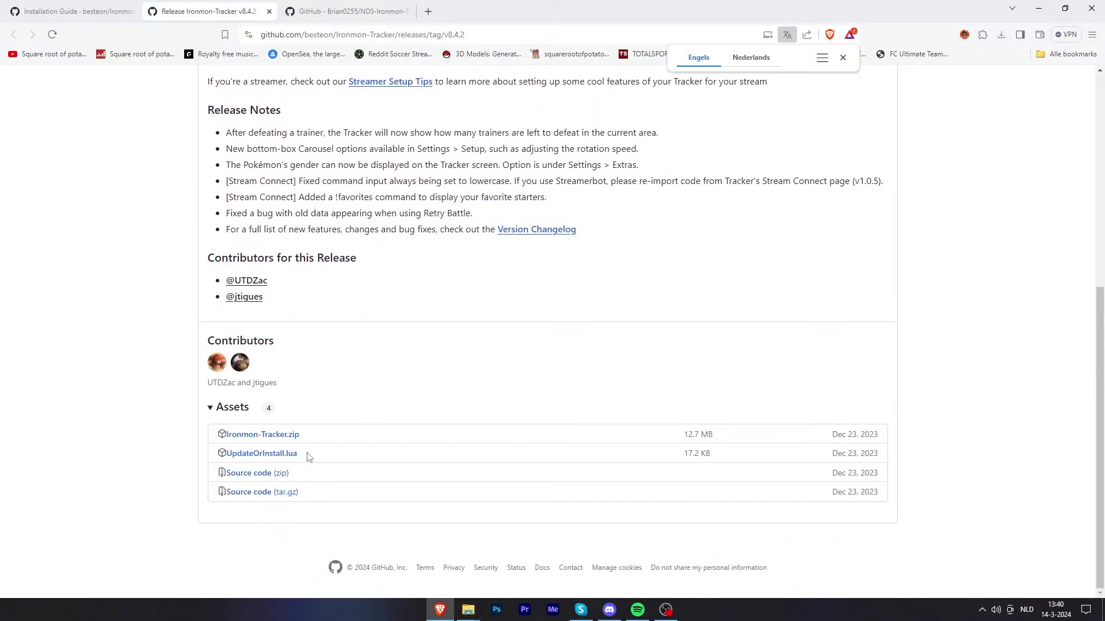
pyautogui.scroll(7, 311, 448)
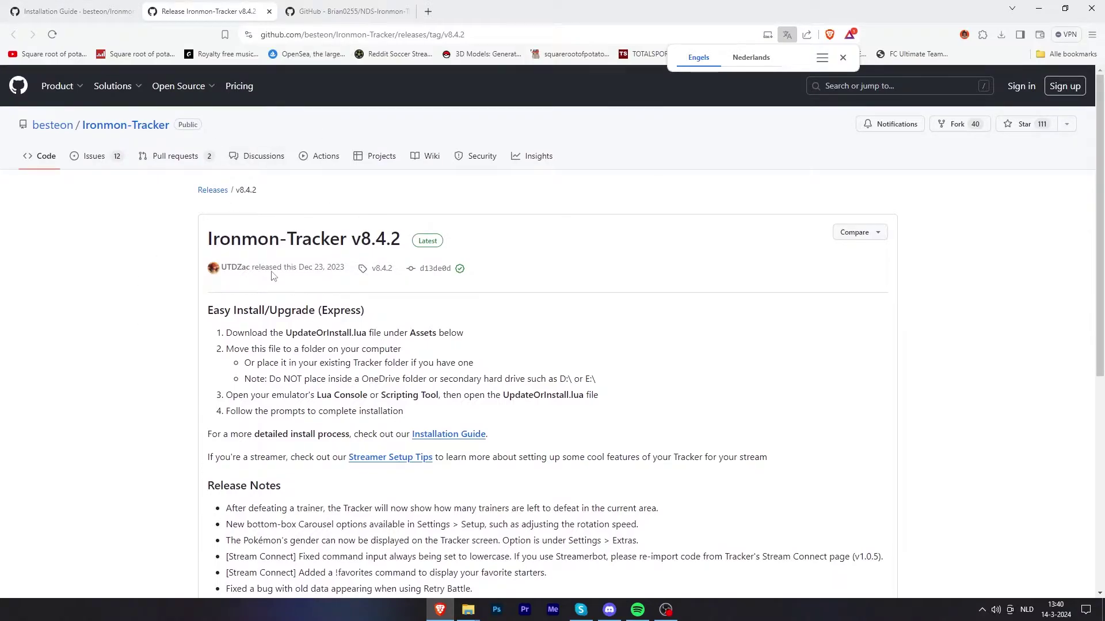
# Examine the NDS-Ironmon-Tracker repository's README, including the supported games and the Installation section.
pyautogui.click(343, 11)
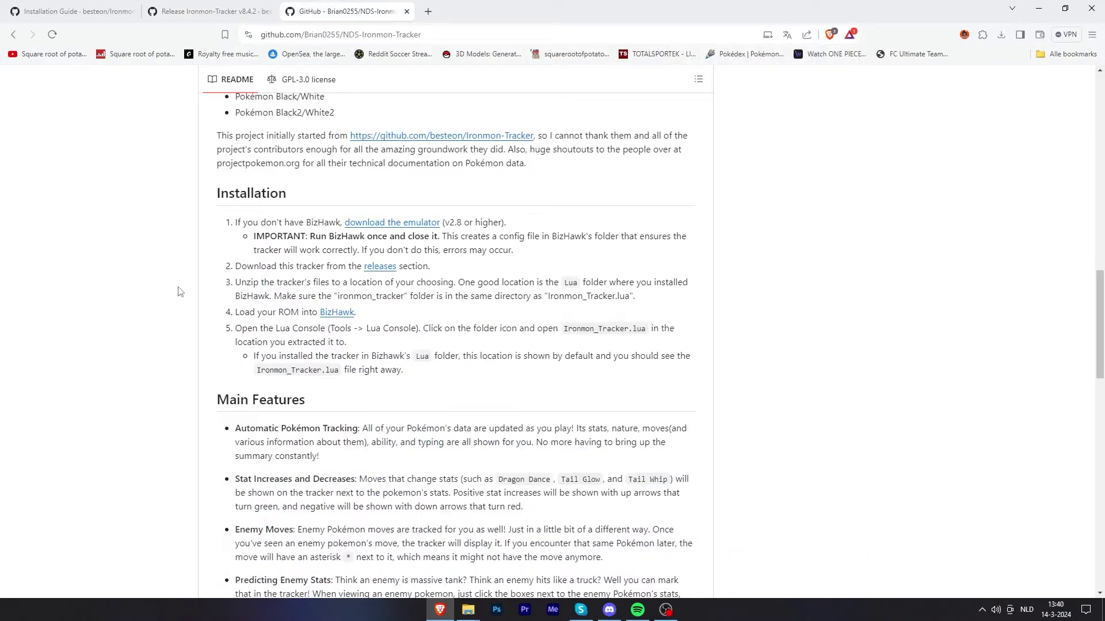
pyautogui.scroll(7, 253, 287)
pyautogui.scroll(4, 253, 288)
pyautogui.scroll(-5, 269, 272)
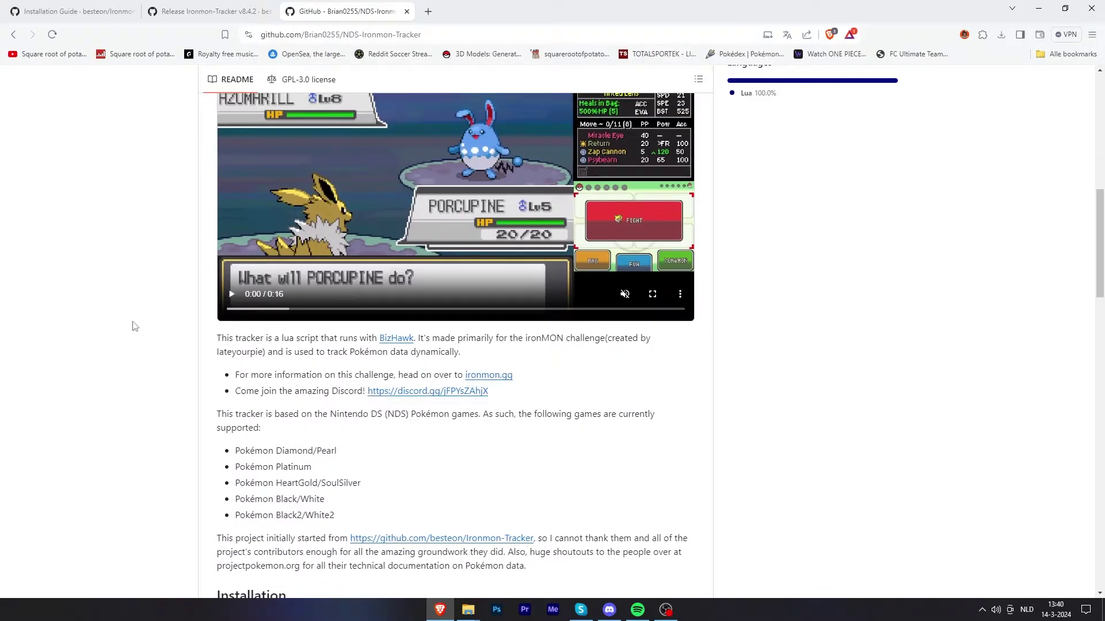
pyautogui.scroll(2, 359, 346)
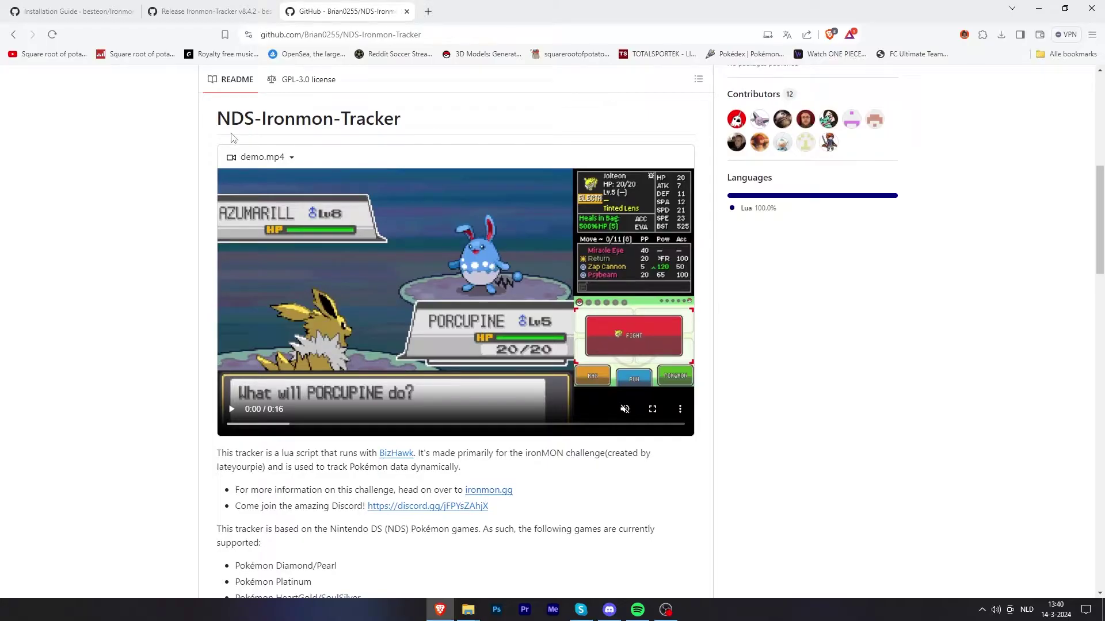
pyautogui.scroll(6, 313, 271)
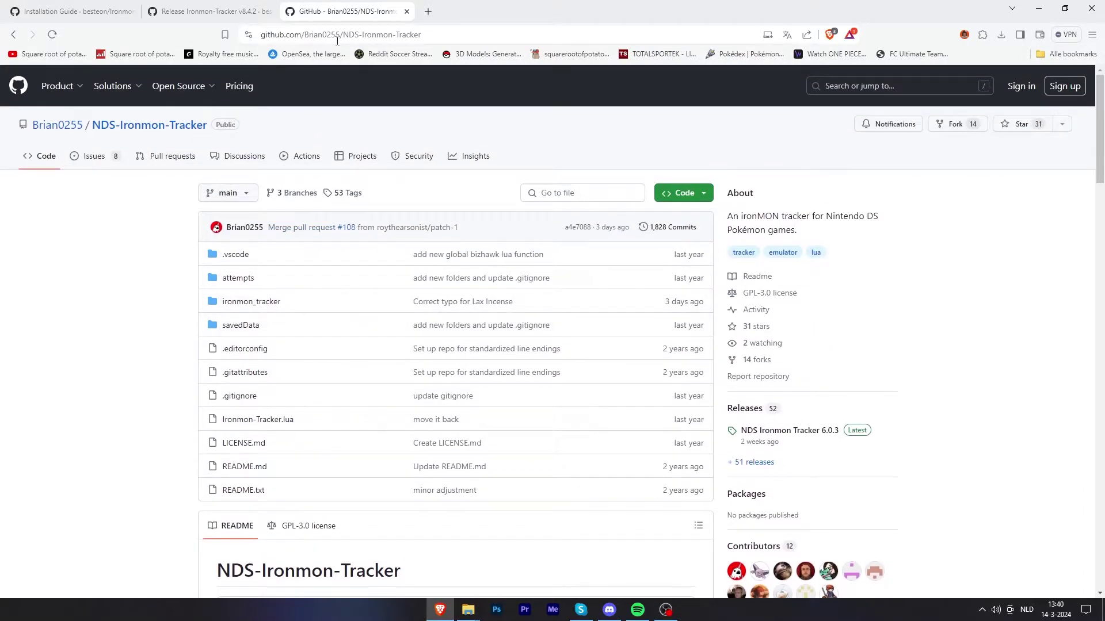
pyautogui.scroll(-2, 321, 373)
pyautogui.scroll(-8, 321, 372)
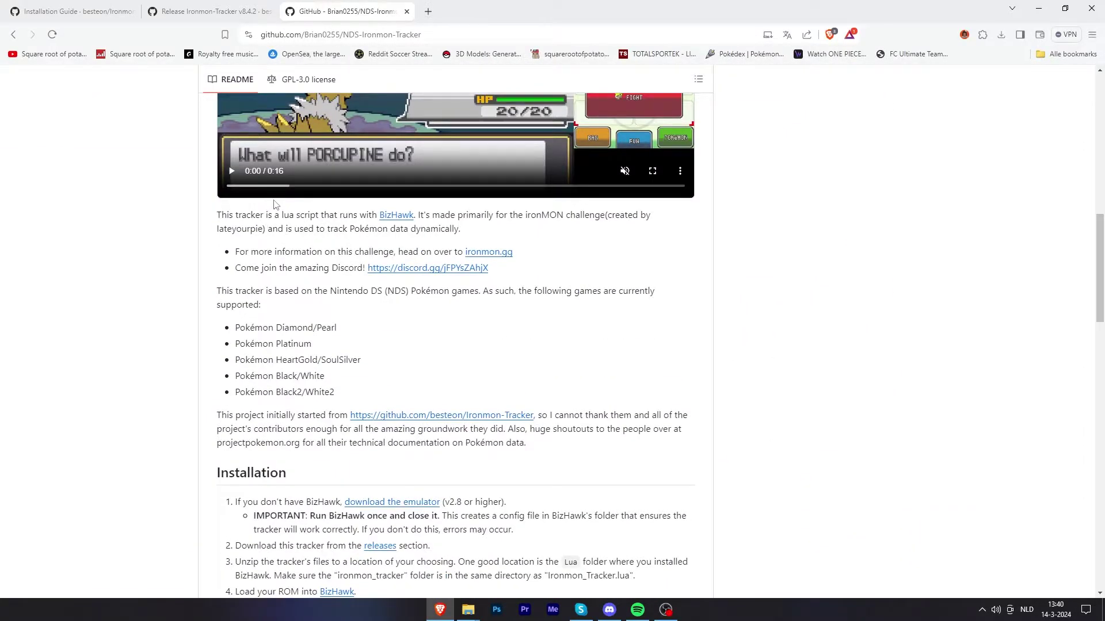
pyautogui.scroll(-3, 314, 272)
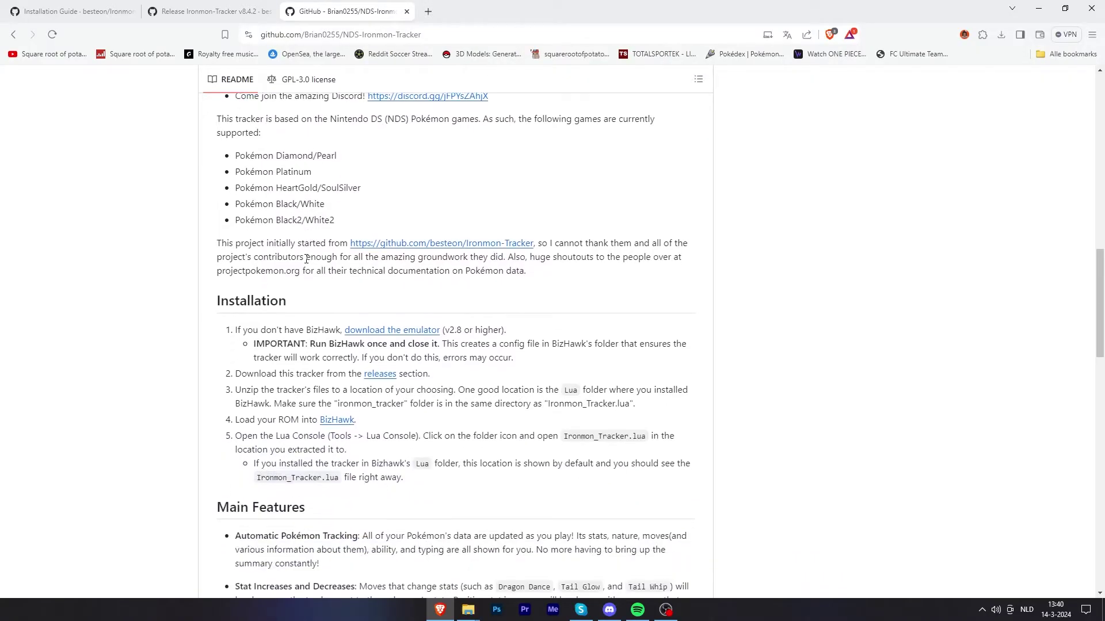
pyautogui.scroll(-1, 331, 311)
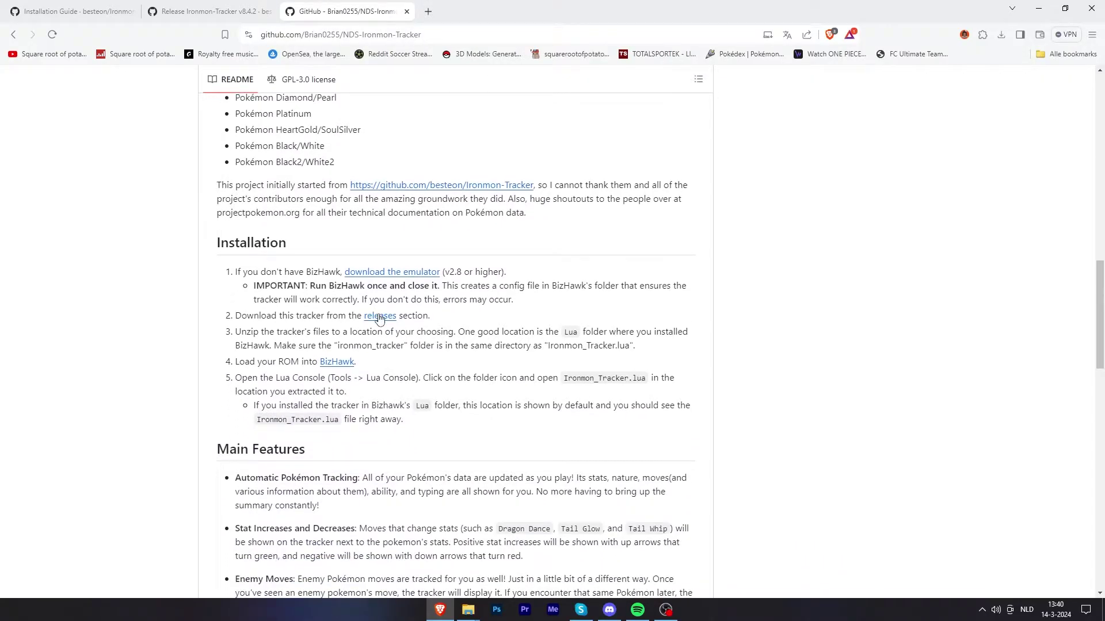
# Open the README's releases link in a new tab and download NDS-Ironmon-Tracker-6.0.3.zip.
pyautogui.keyDown('ctrl'); pyautogui.click(379, 316); pyautogui.keyUp('ctrl')
pyautogui.click(475, 11)
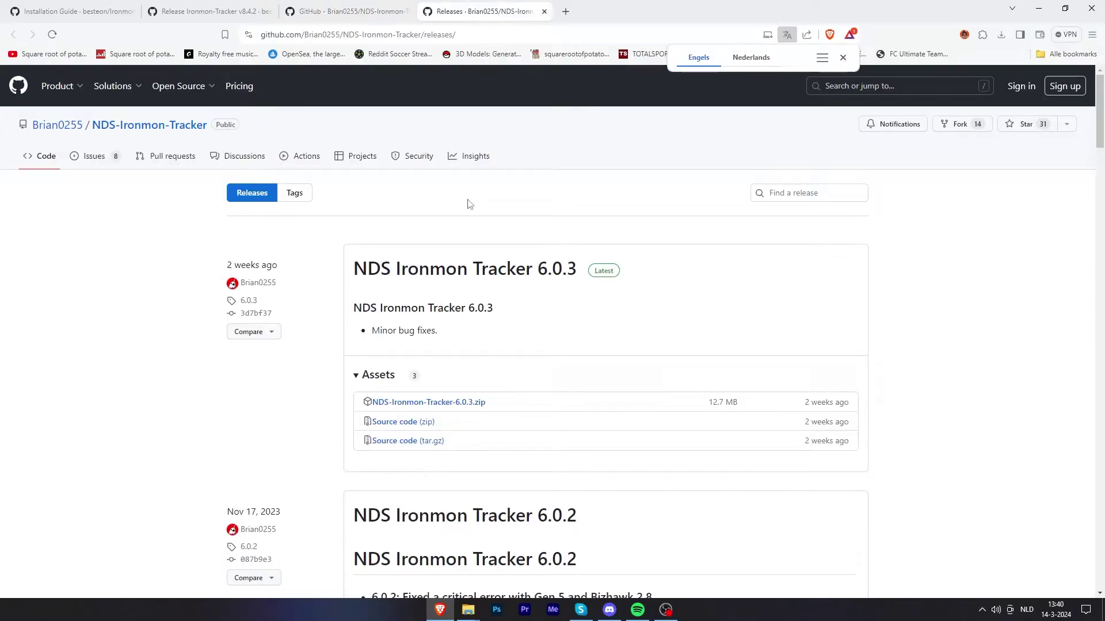
pyautogui.scroll(-2, 469, 204)
pyautogui.click(471, 287)
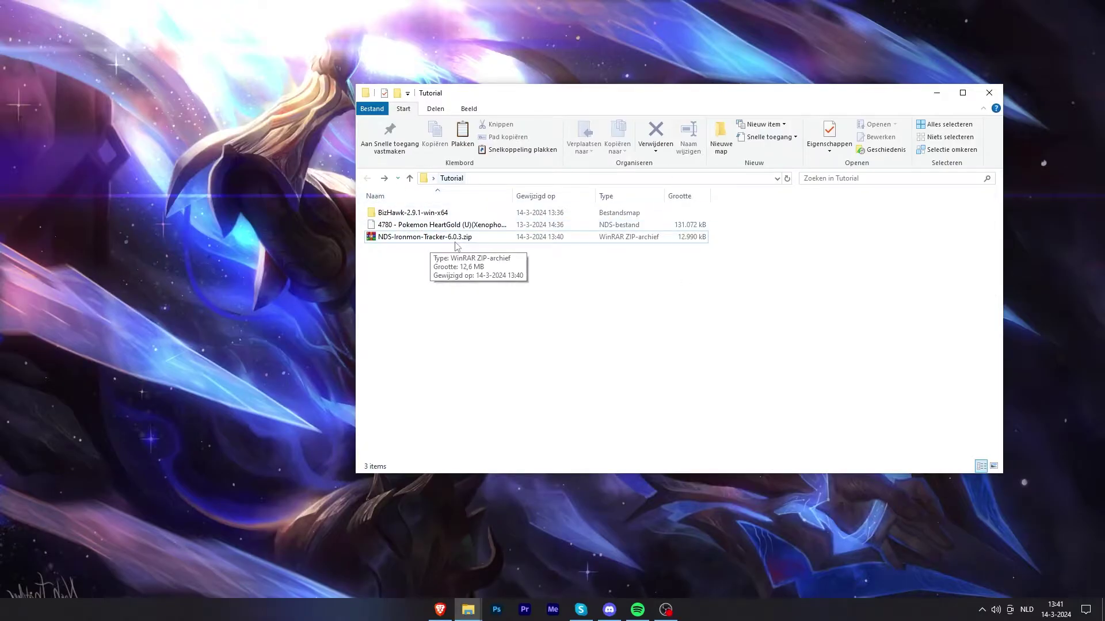
# Extract NDS-Ironmon-Tracker-6.0.3.zip into its own subfolder of the Tutorial folder, delete the archive and open the extracted folder.
pyautogui.click(423, 241)
pyautogui.rightClick(422, 239)
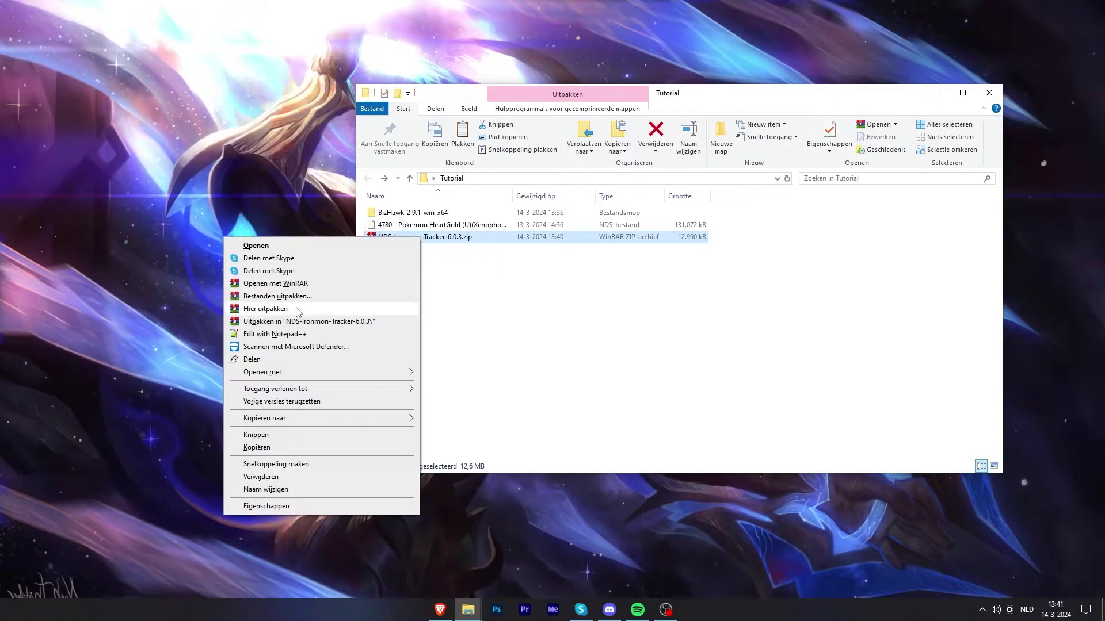
pyautogui.click(346, 311)
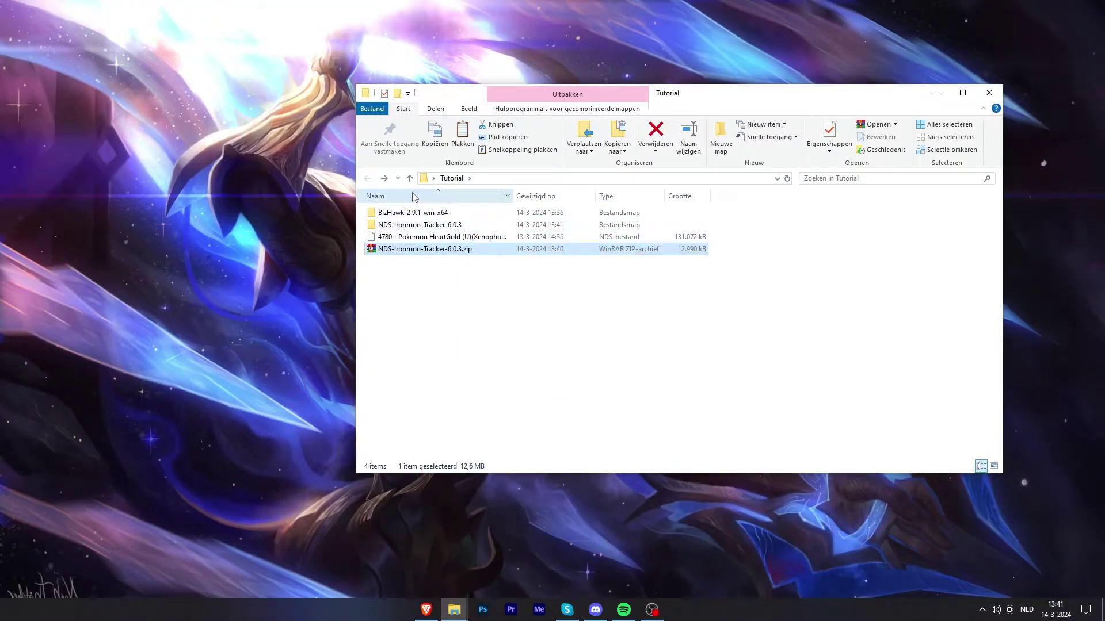
pyautogui.press('Delete')
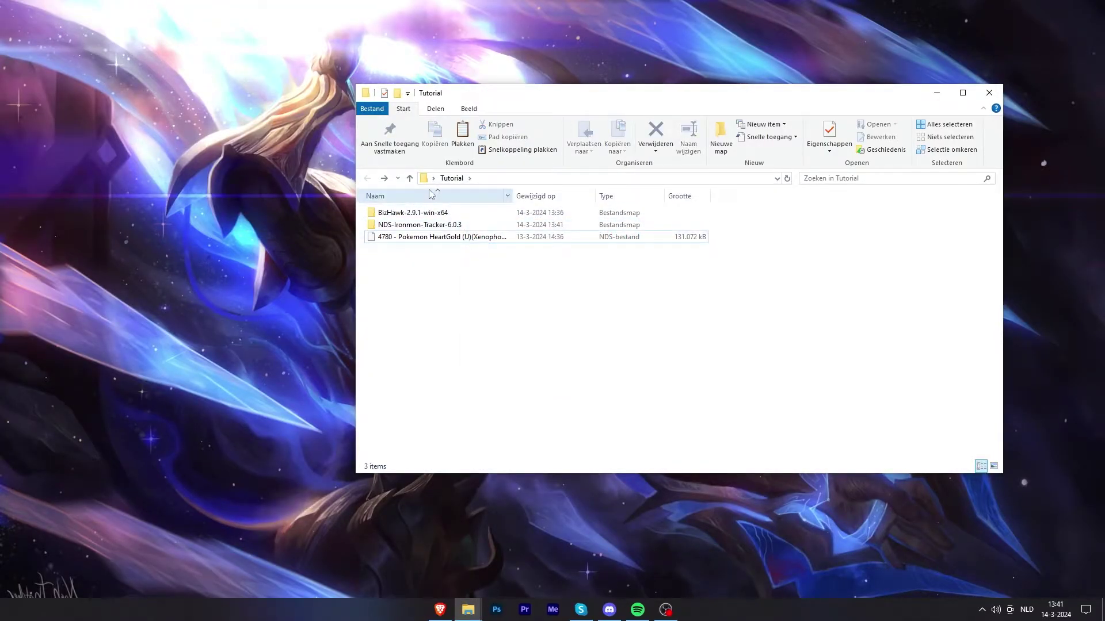
pyautogui.doubleClick(455, 225)
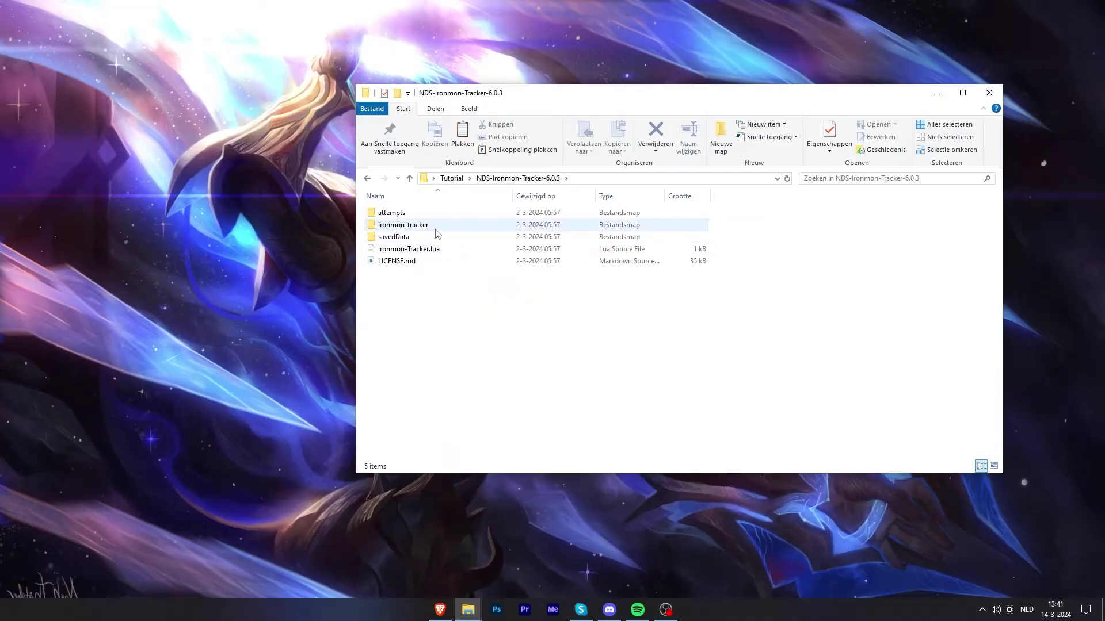
# Download bizhawk_prereqs_v2.4.8_1.zip to the desktop via the Installation Guide's prerequisites link, and minimize the open windows.
pyautogui.hotkey('alt', 'Tab')
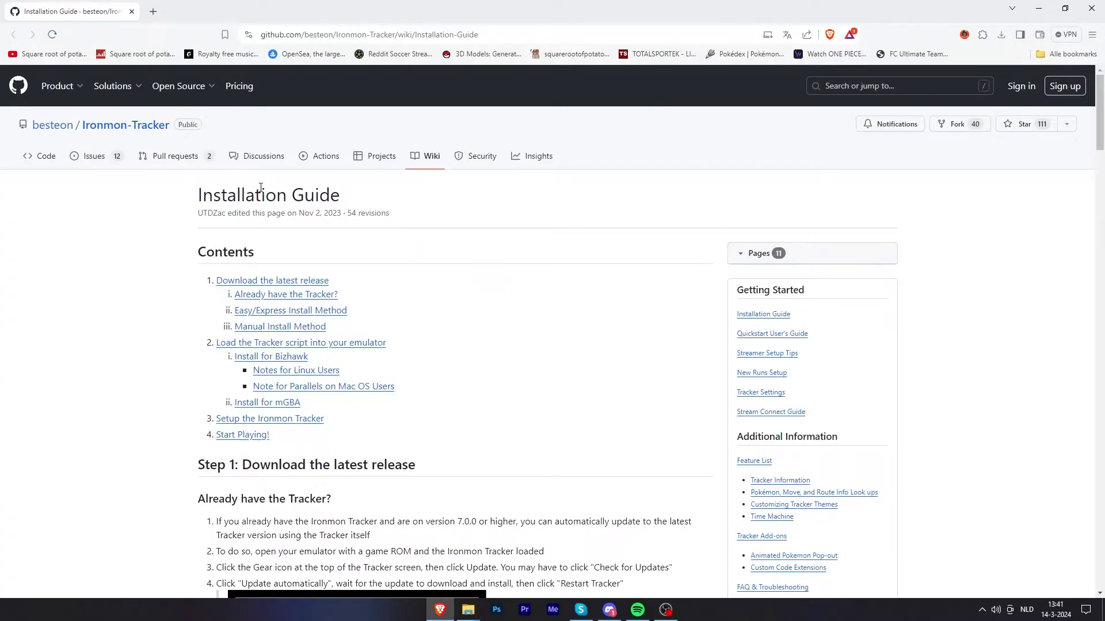
pyautogui.scroll(-3, 331, 187)
pyautogui.scroll(-8, 439, 187)
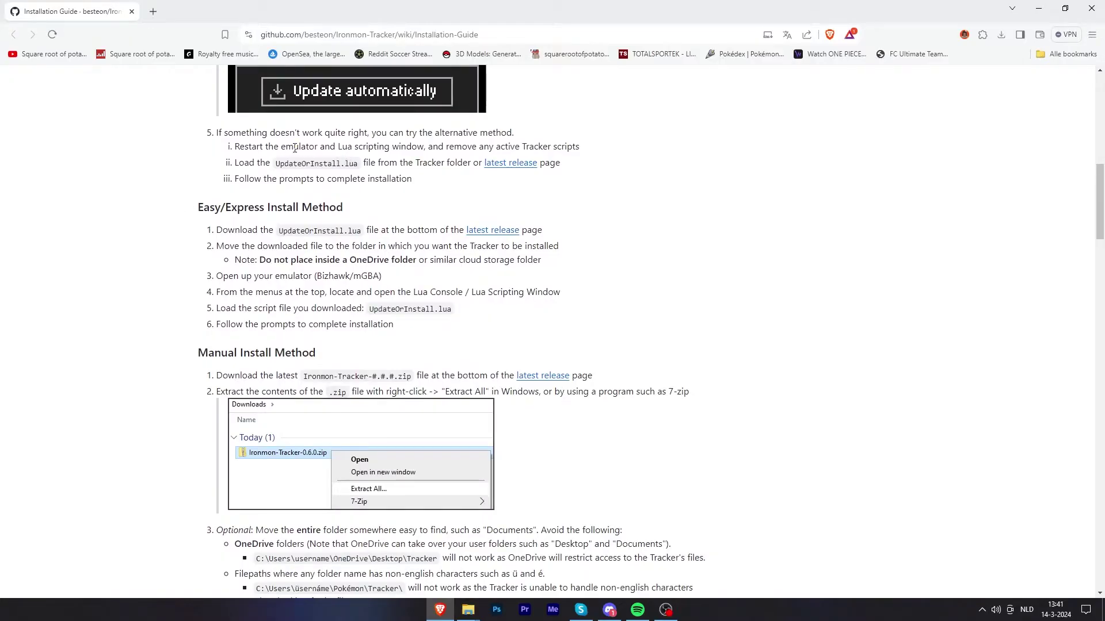
pyautogui.scroll(-7, 295, 148)
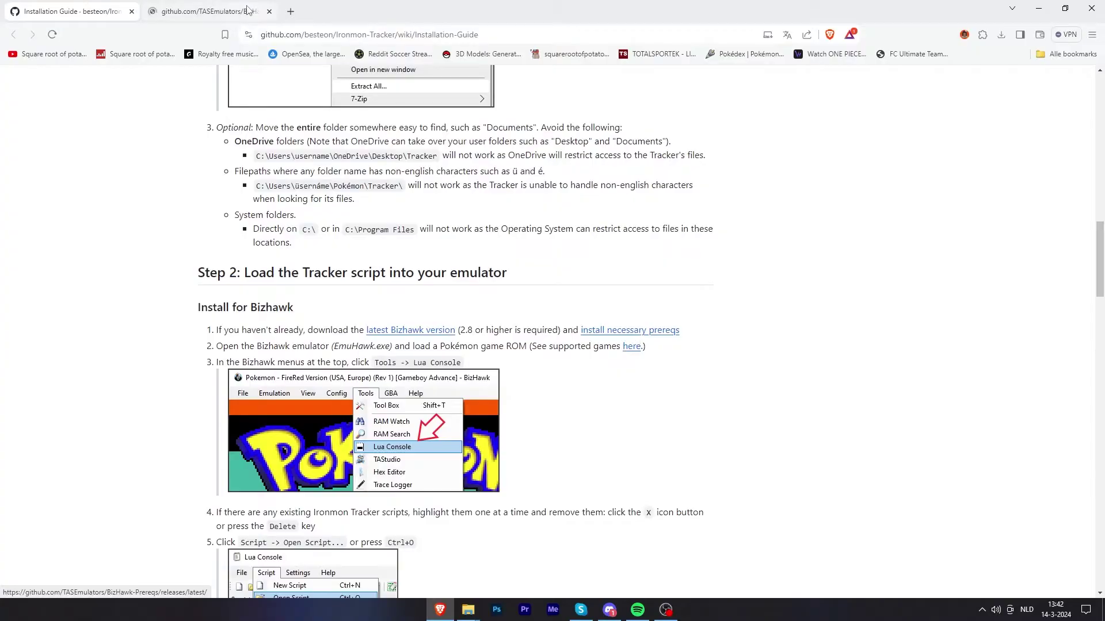
pyautogui.click(245, 11)
pyautogui.scroll(-1, 253, 277)
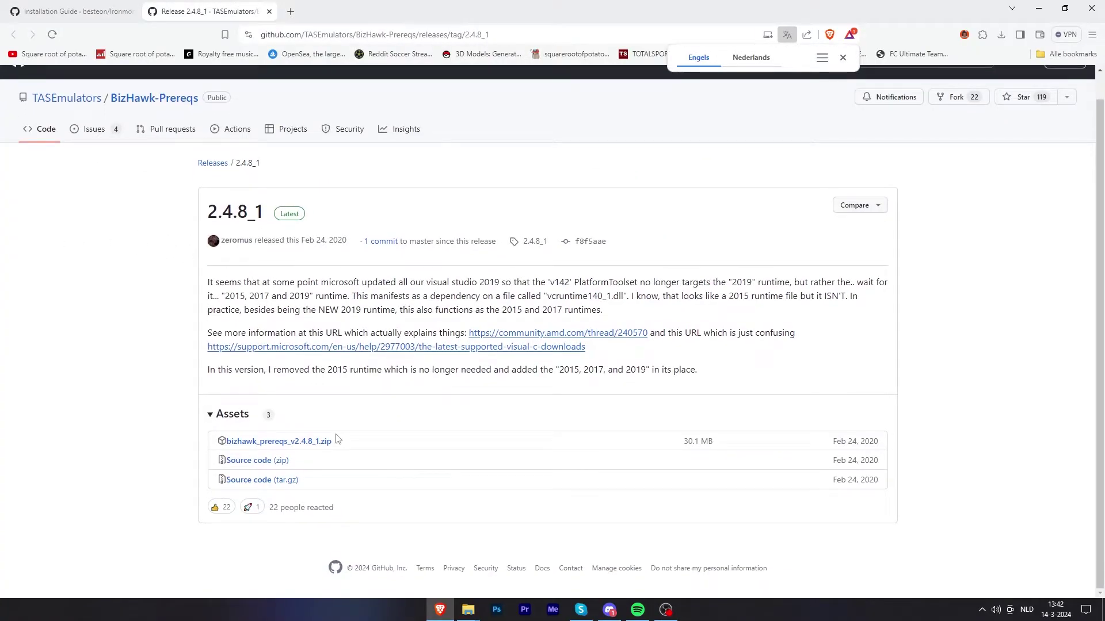
pyautogui.click(287, 445)
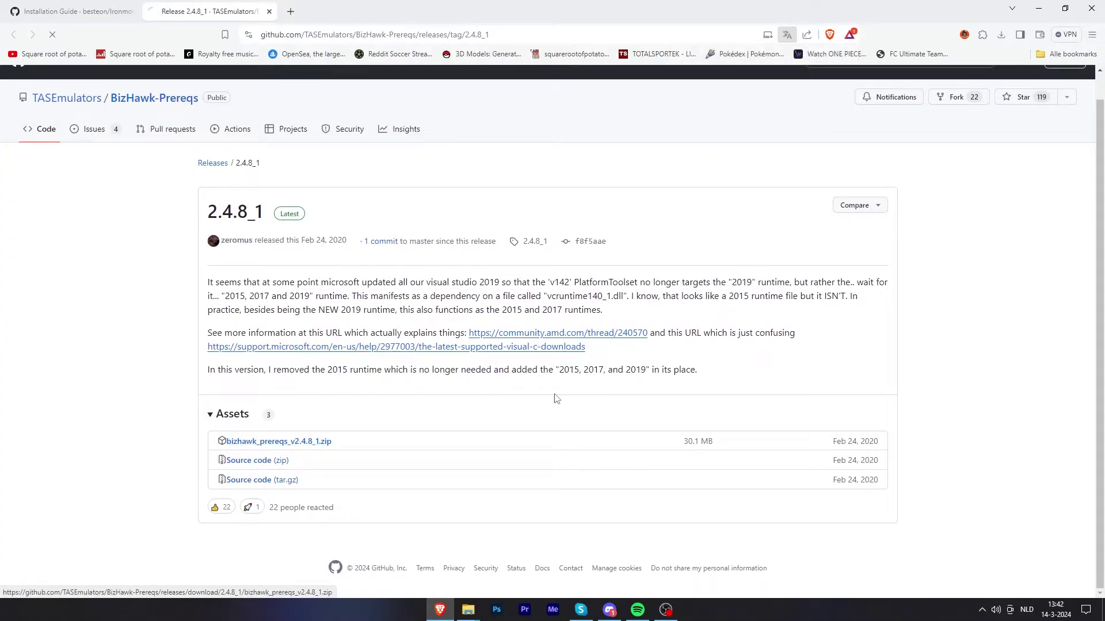
pyautogui.click(455, 293)
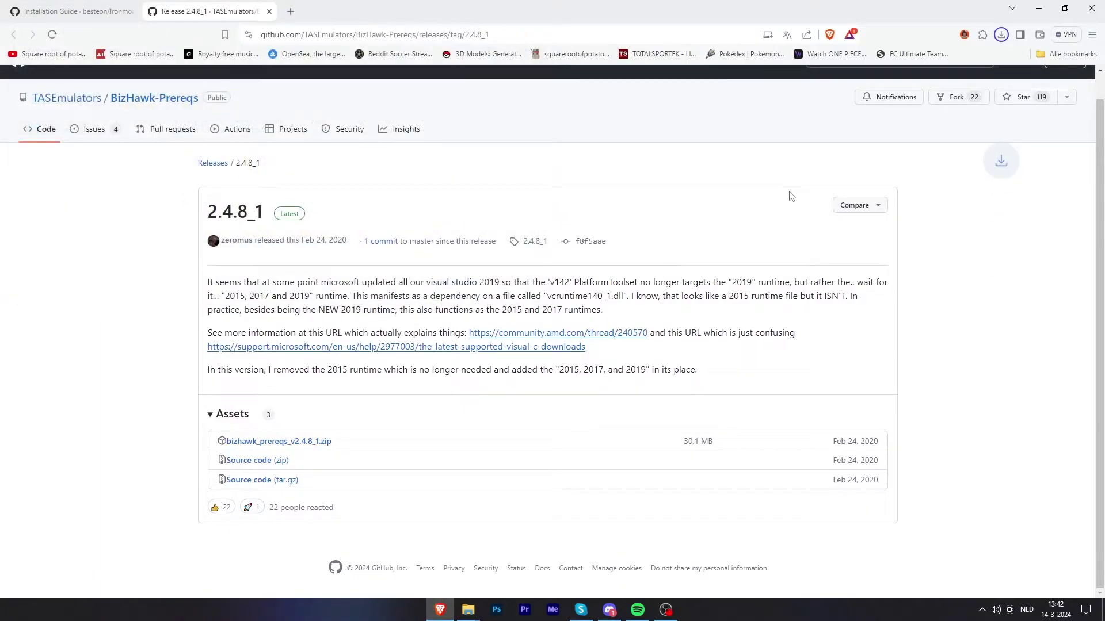
pyautogui.click(1039, 9)
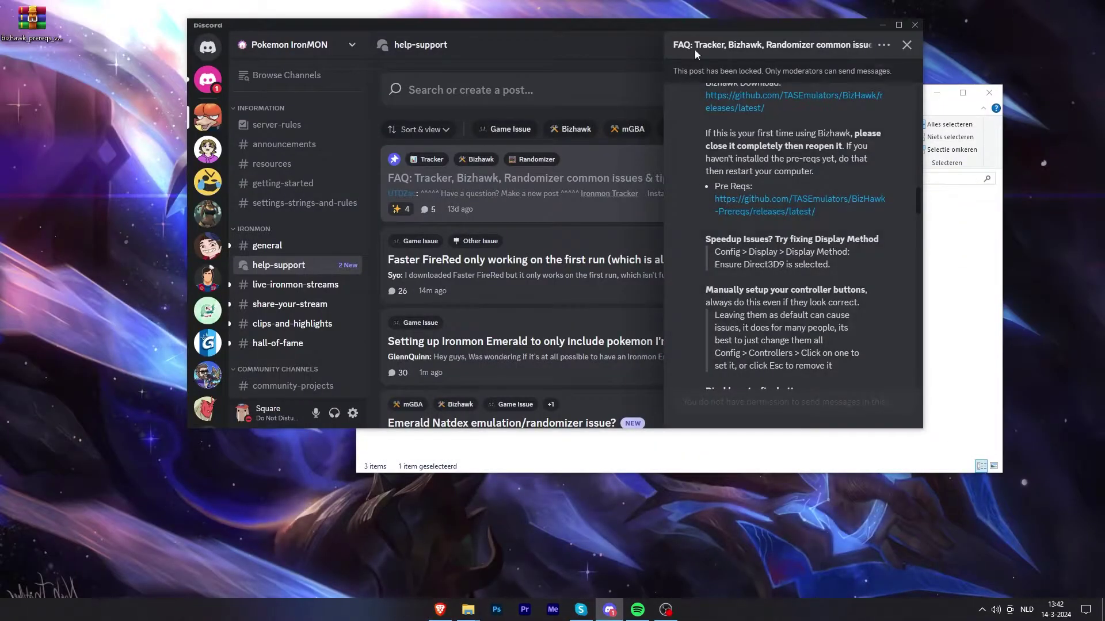
pyautogui.click(875, 26)
pyautogui.click(934, 94)
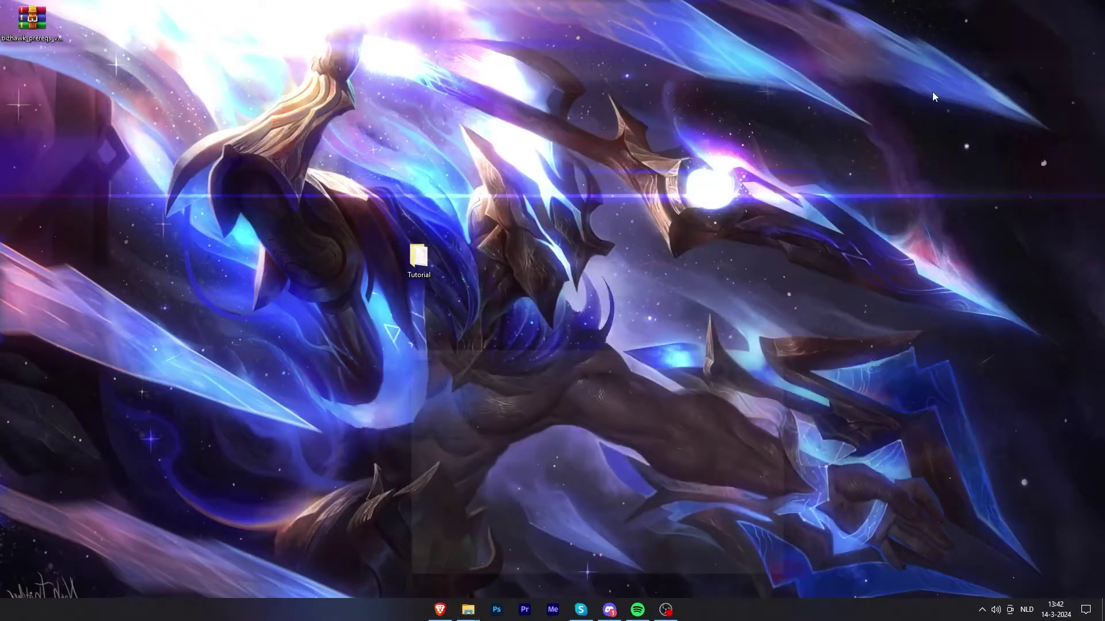
pyautogui.rightClick(3, 19)
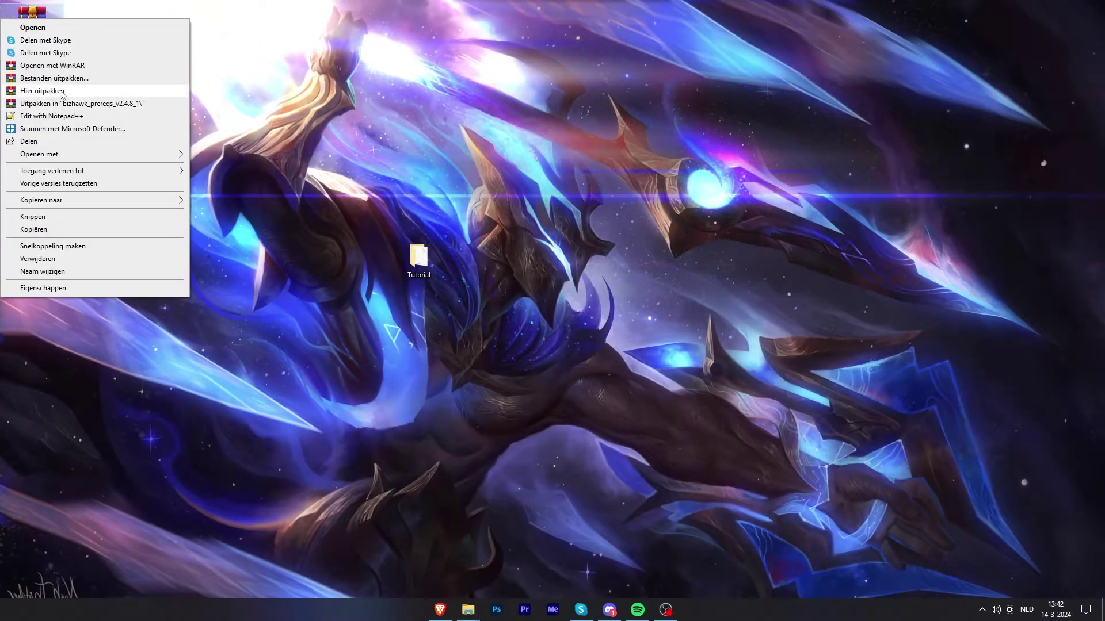
pyautogui.click(63, 103)
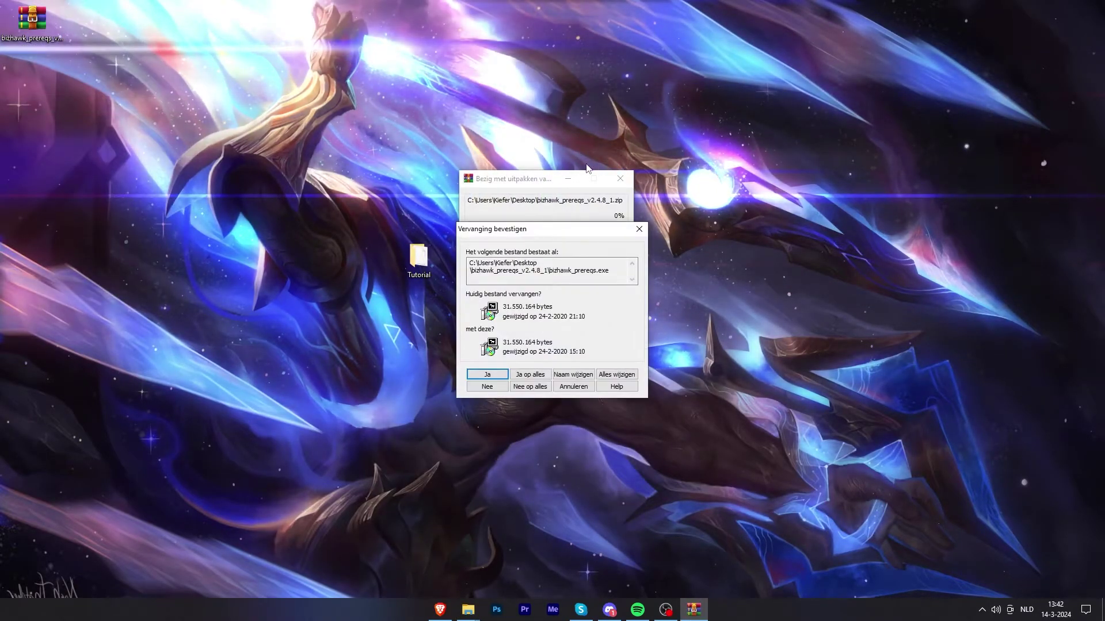
pyautogui.click(639, 229)
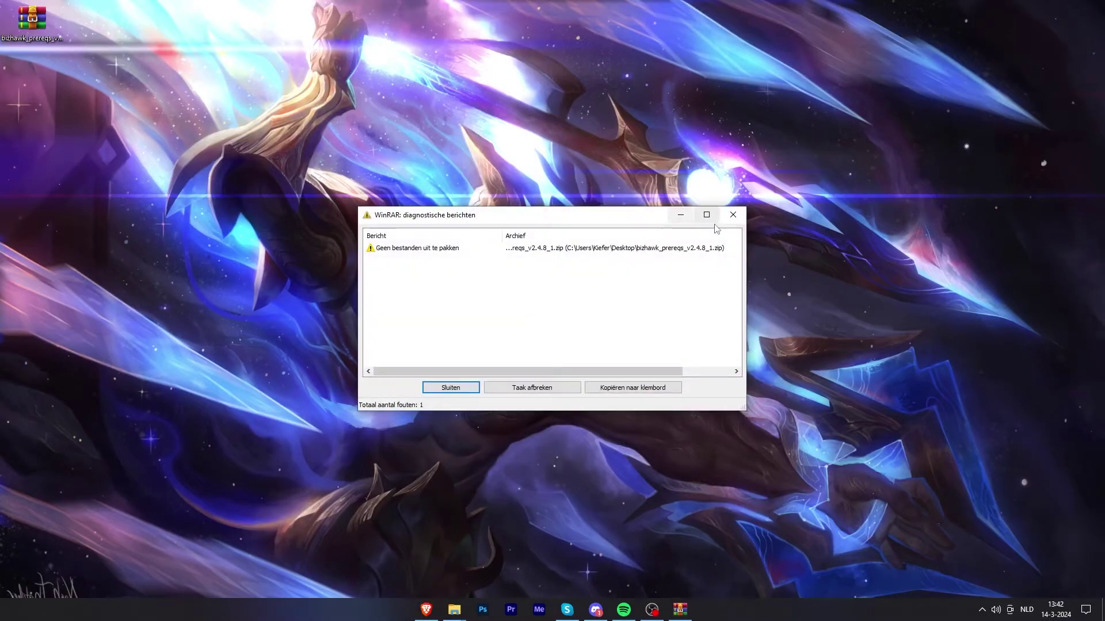
pyautogui.click(734, 214)
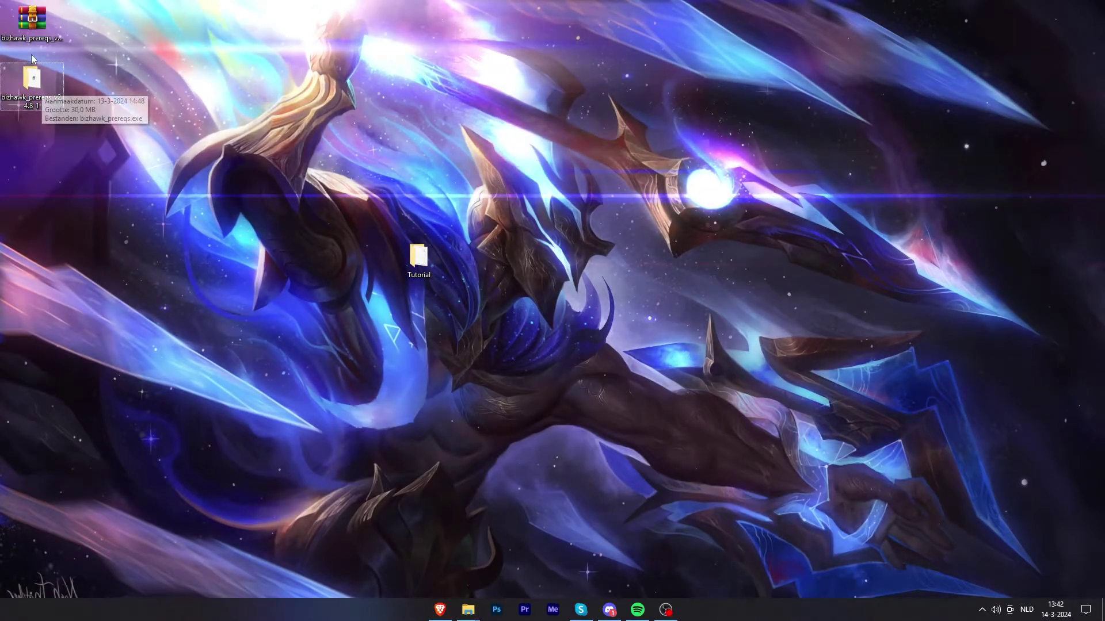
# Install the BizHawk prerequisites from the desktop's bizhawk_prereqs_v2.4.8_1 folder, and close the setup and the folder.
pyautogui.doubleClick(44, 92)
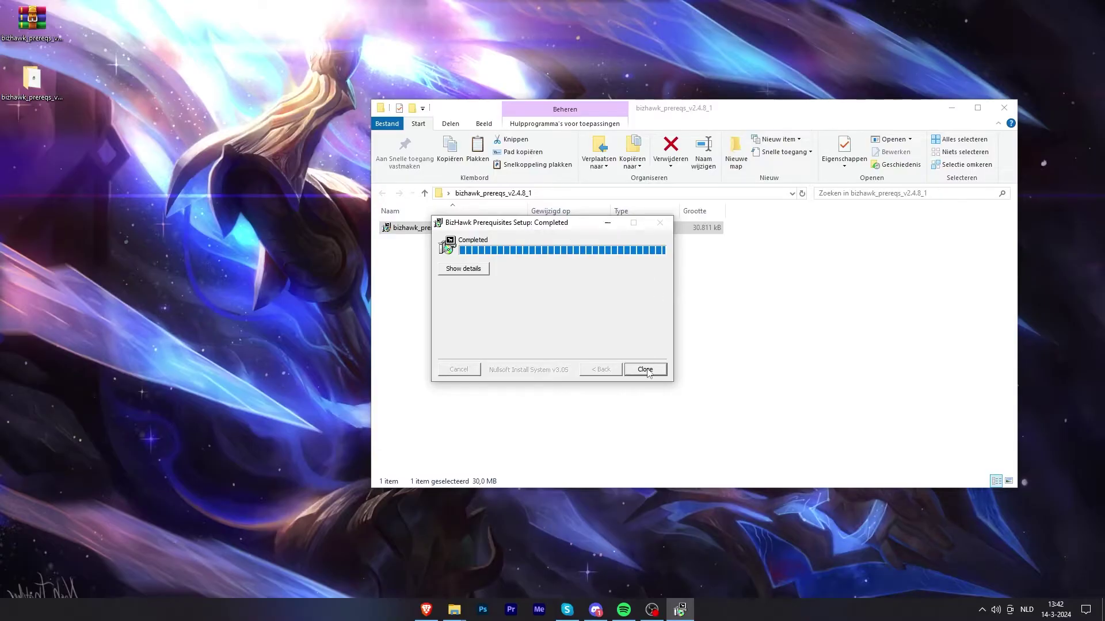
pyautogui.click(647, 370)
pyautogui.click(1004, 108)
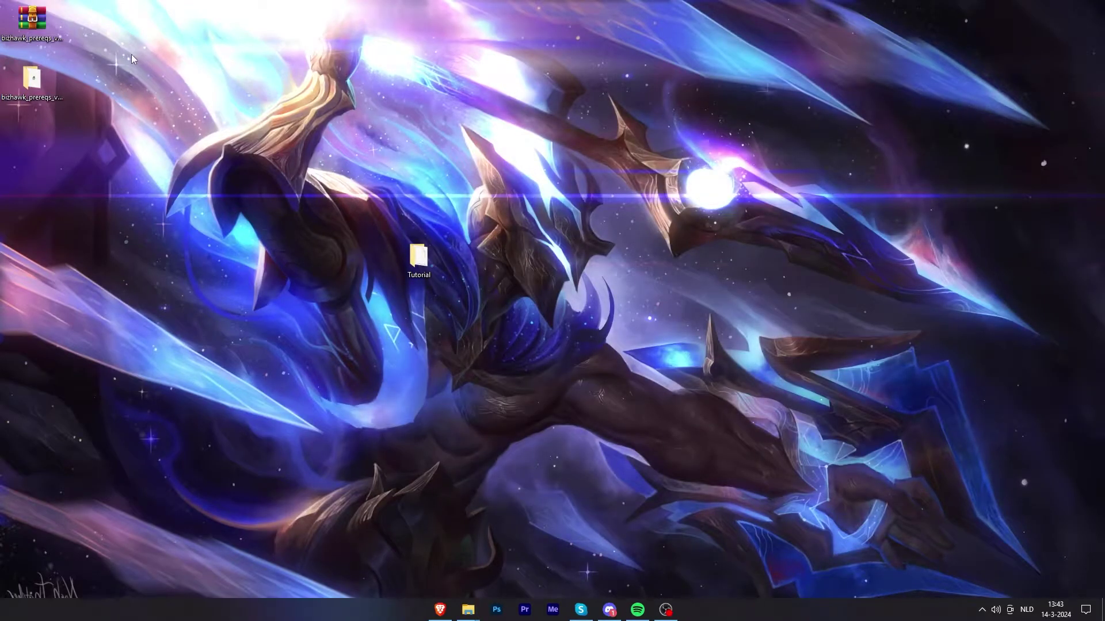
# Download PokeRandoZX-v4_6_0.zip to the desktop, using the Randomizer ZX v4.6.0 link in the Ironmon Randomizer Settings gist's requirements.
pyautogui.hotkey('alt', 'Tab')
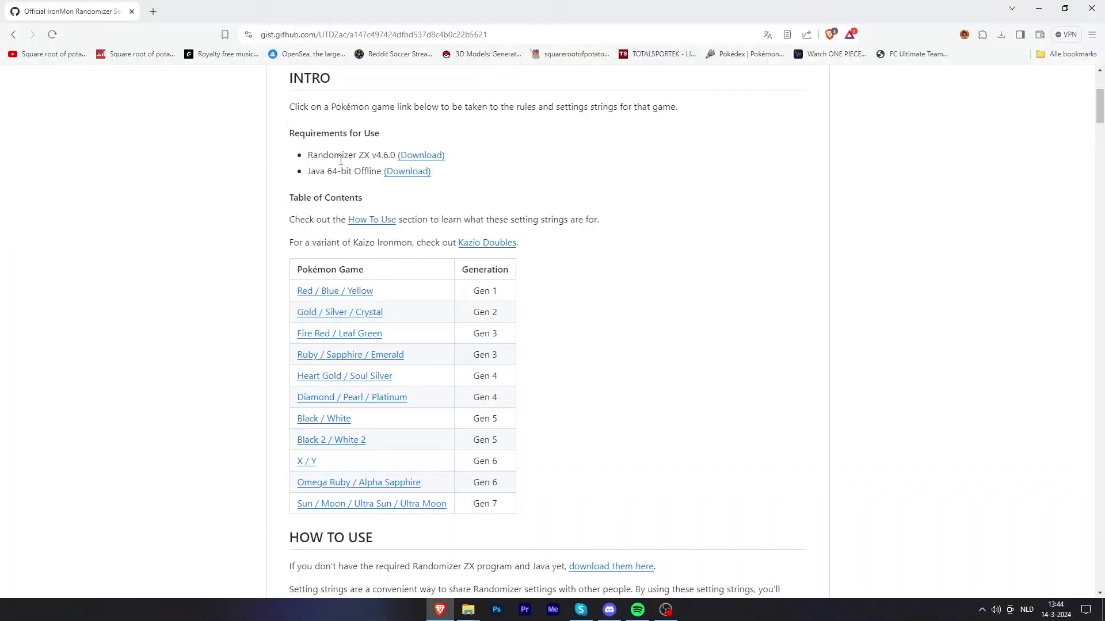
pyautogui.scroll(4, 499, 188)
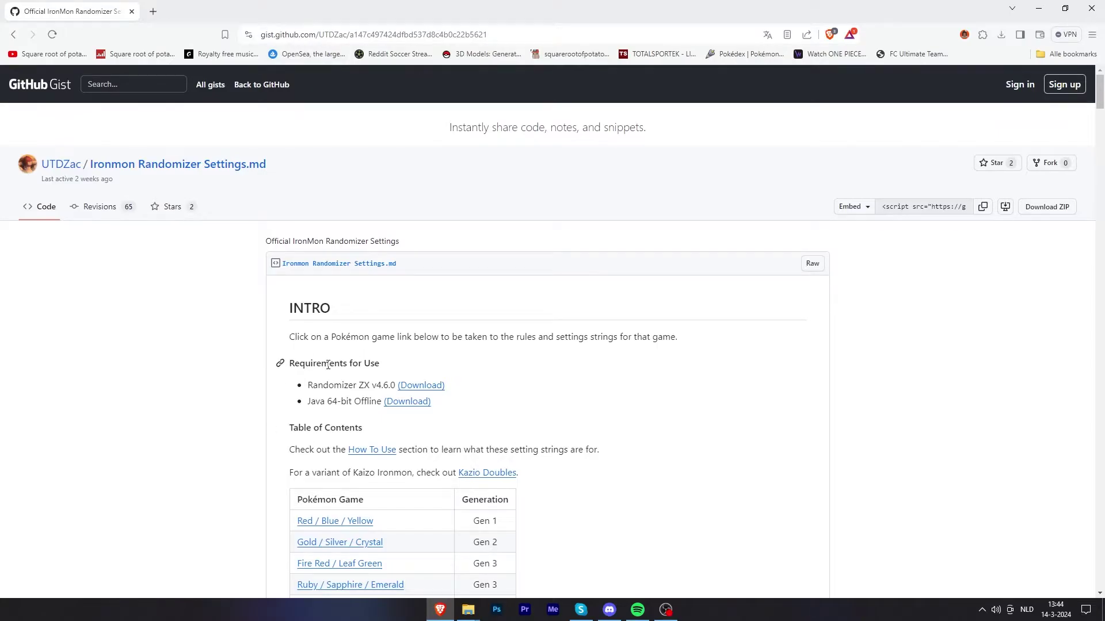
pyautogui.scroll(-4, 328, 365)
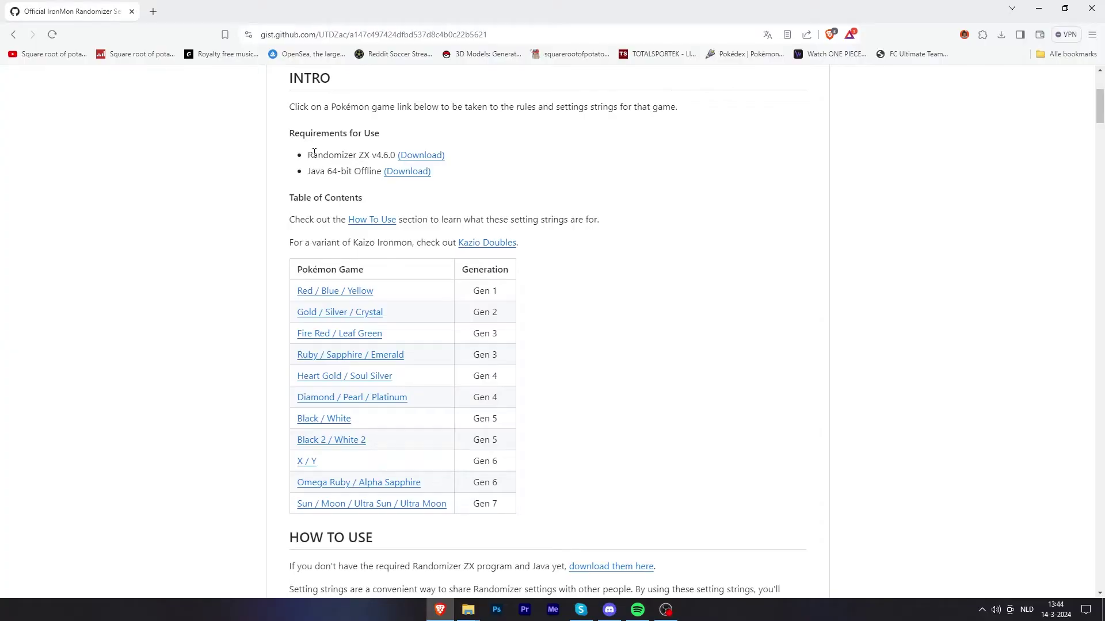
pyautogui.moveTo(339, 153); pyautogui.dragTo(368, 154)
pyautogui.click(347, 155)
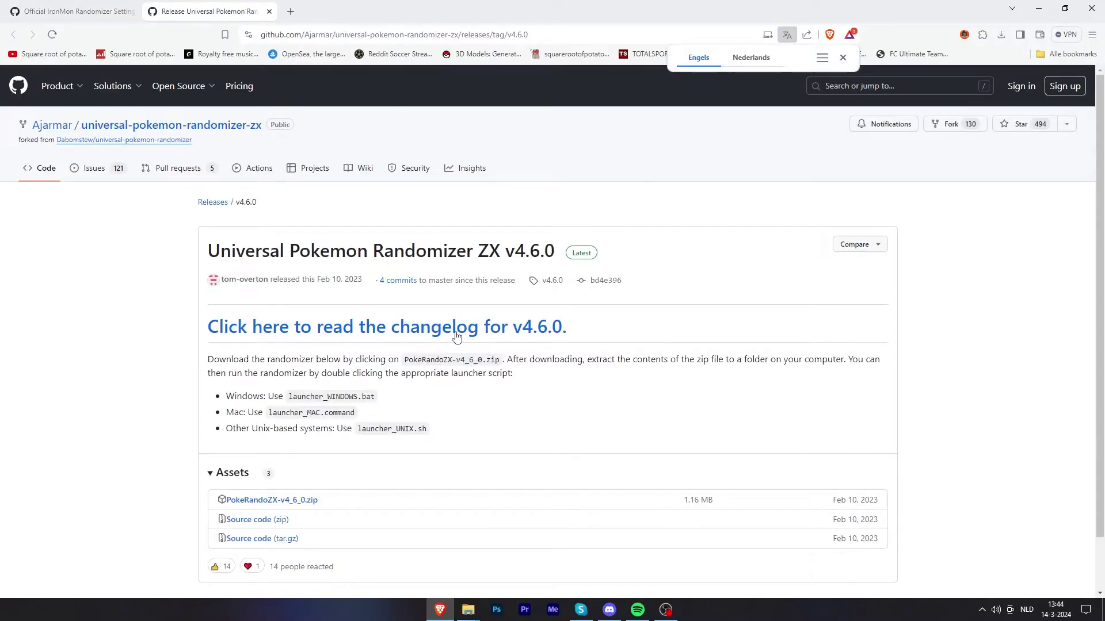
pyautogui.scroll(-1, 297, 441)
pyautogui.click(297, 441)
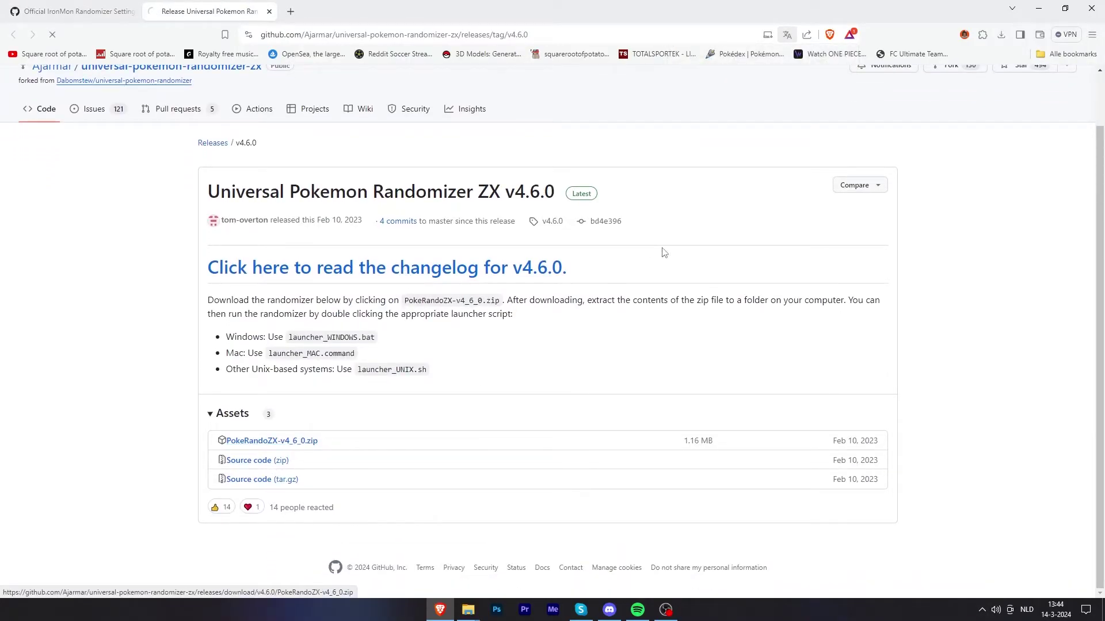
pyautogui.click(454, 292)
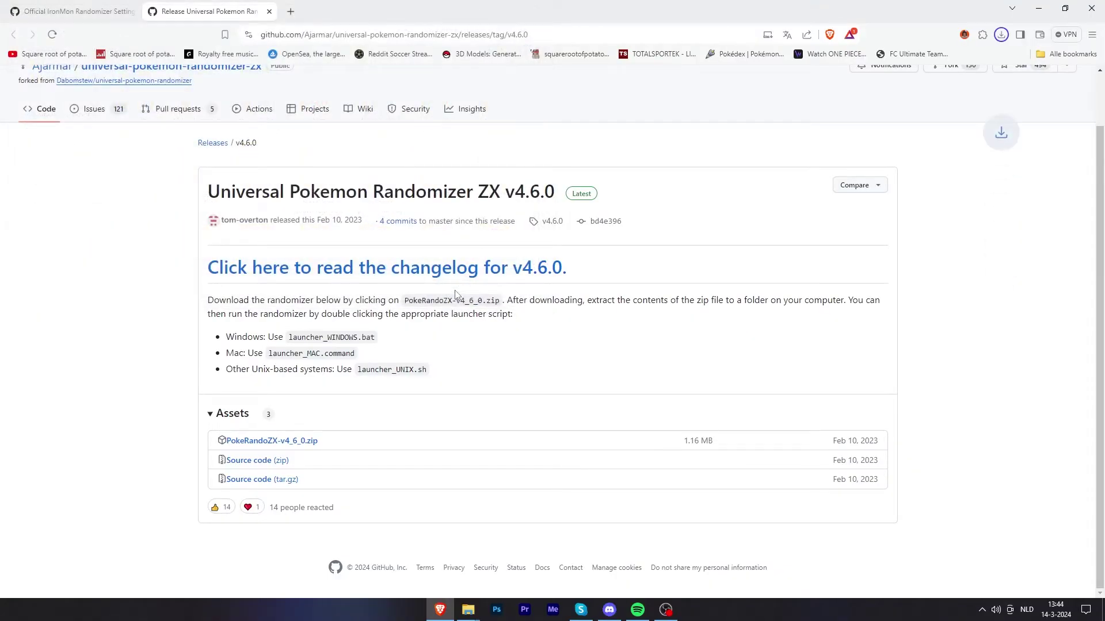
# Move PokeRandoZX-v4_6_0.zip from the desktop into the Tutorial folder and open that folder.
pyautogui.click(1045, 8)
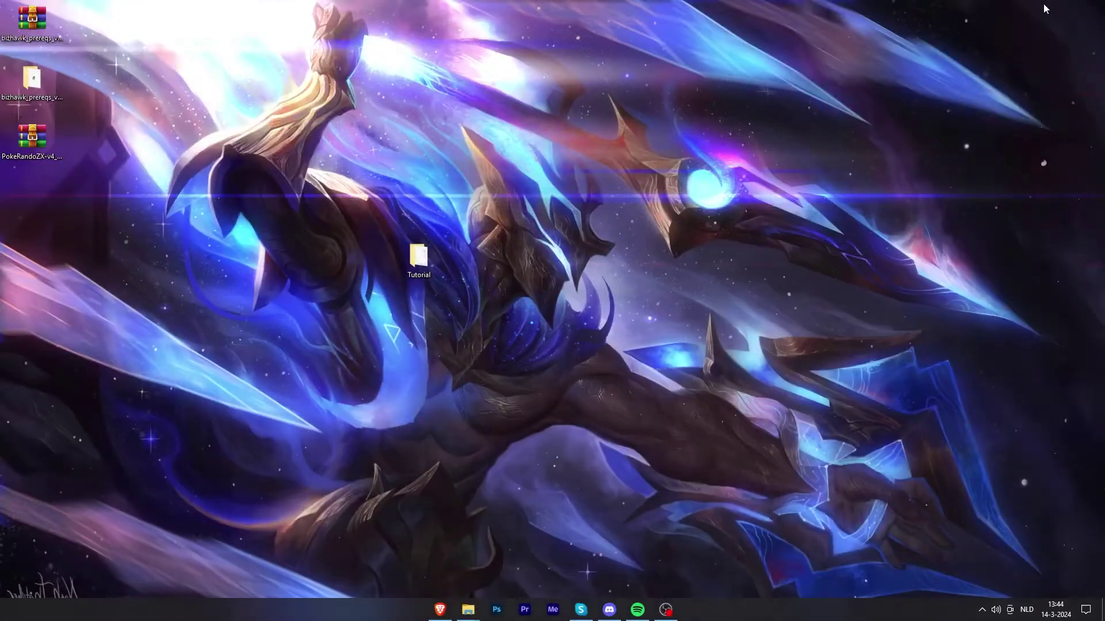
pyautogui.moveTo(31, 138); pyautogui.dragTo(419, 259)
pyautogui.doubleClick(419, 256)
pyautogui.click(432, 251)
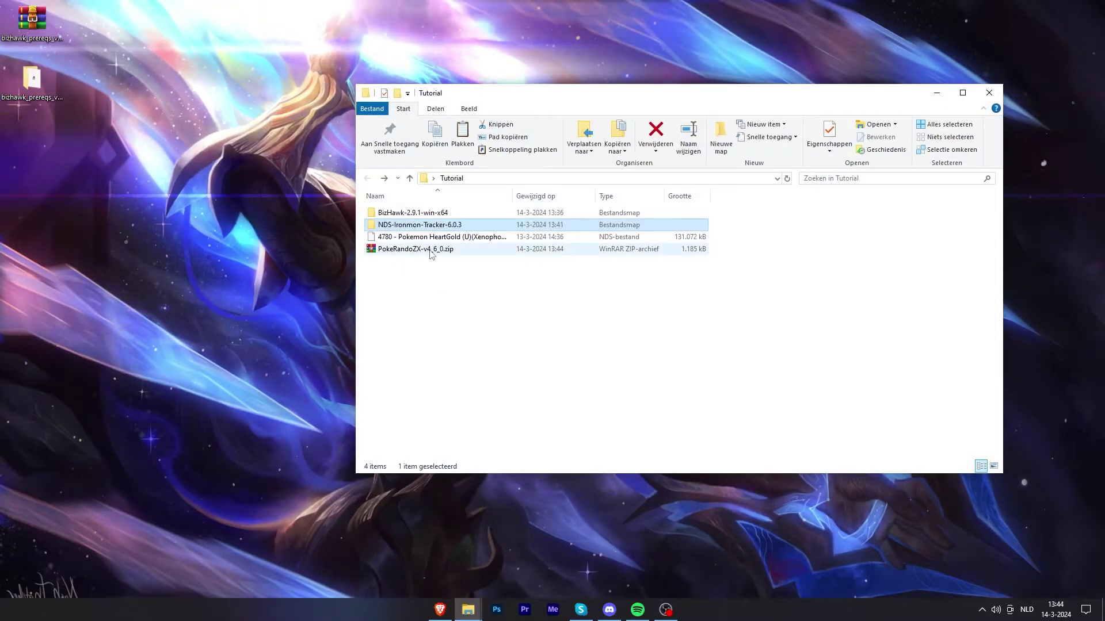
# Extract PokeRandoZX-v4_6_0.zip into its own folder within the Tutorial folder and delete the archive.
pyautogui.rightClick(459, 252)
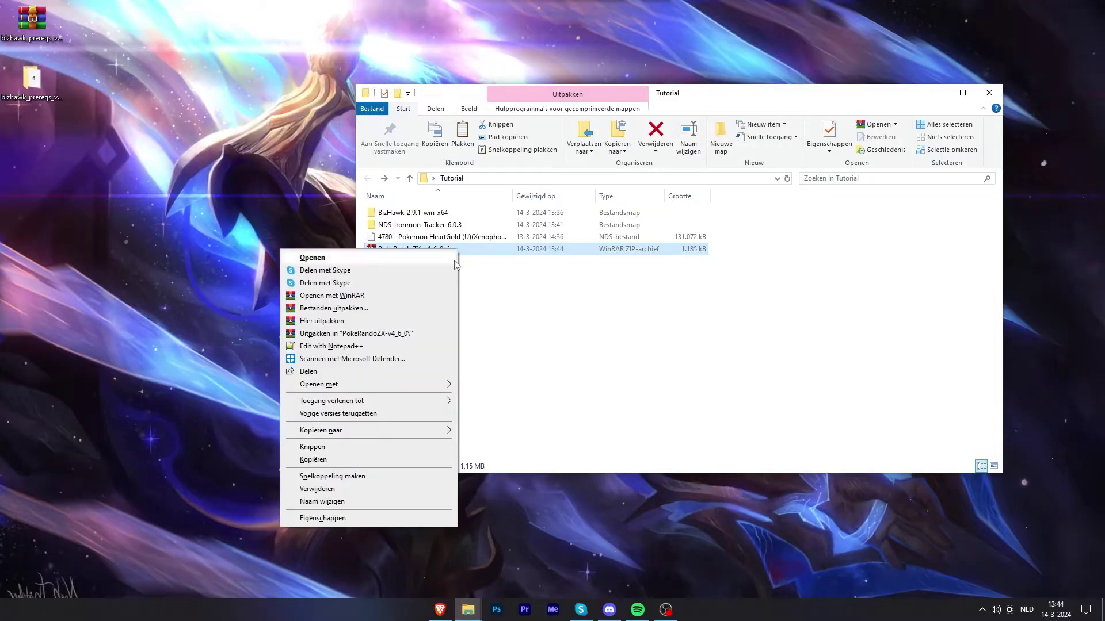
pyautogui.click(358, 333)
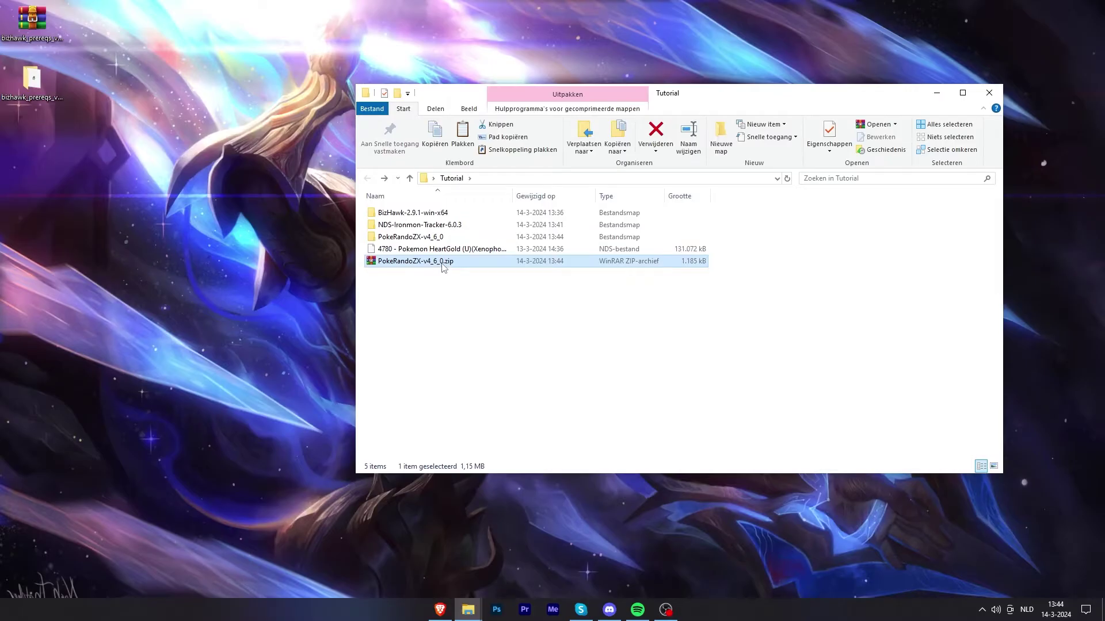
pyautogui.press('Delete')
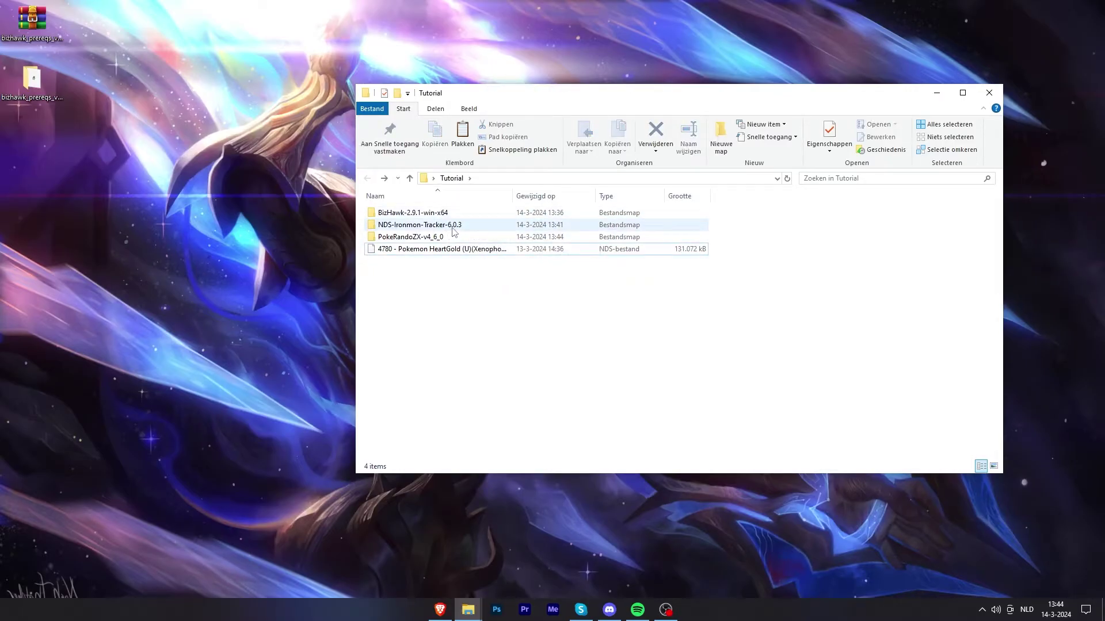
pyautogui.doubleClick(450, 236)
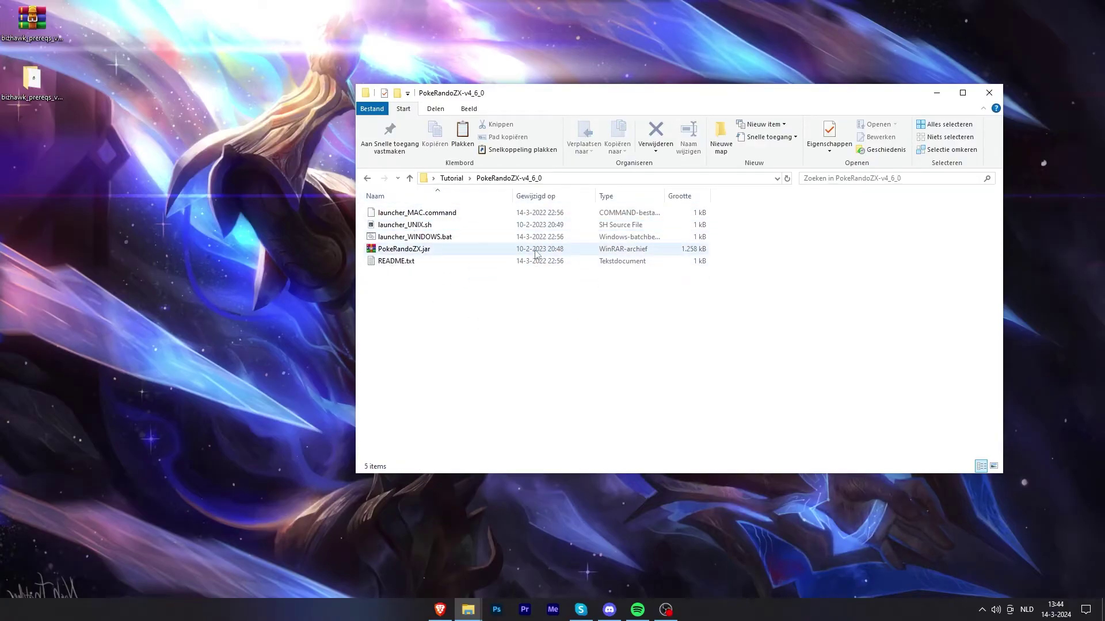
pyautogui.hotkey('alt', 'Left')
# Launch EmuHawk.exe from the BizHawk-2.9.1-win-x64 folder.
pyautogui.moveTo(498, 221)
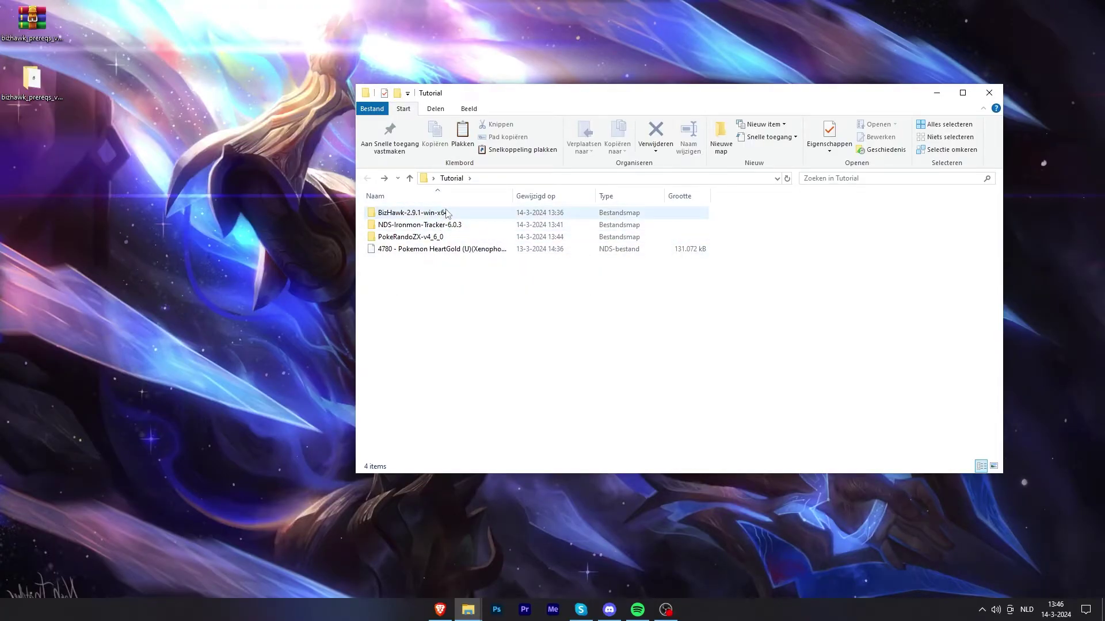
pyautogui.moveTo(450, 217)
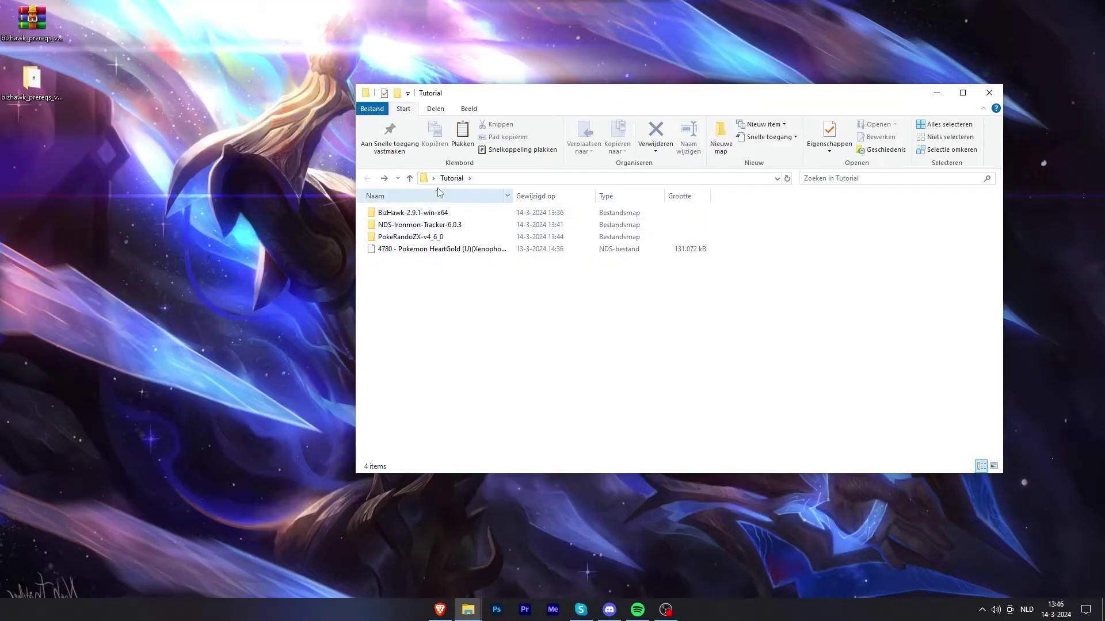
pyautogui.doubleClick(473, 215)
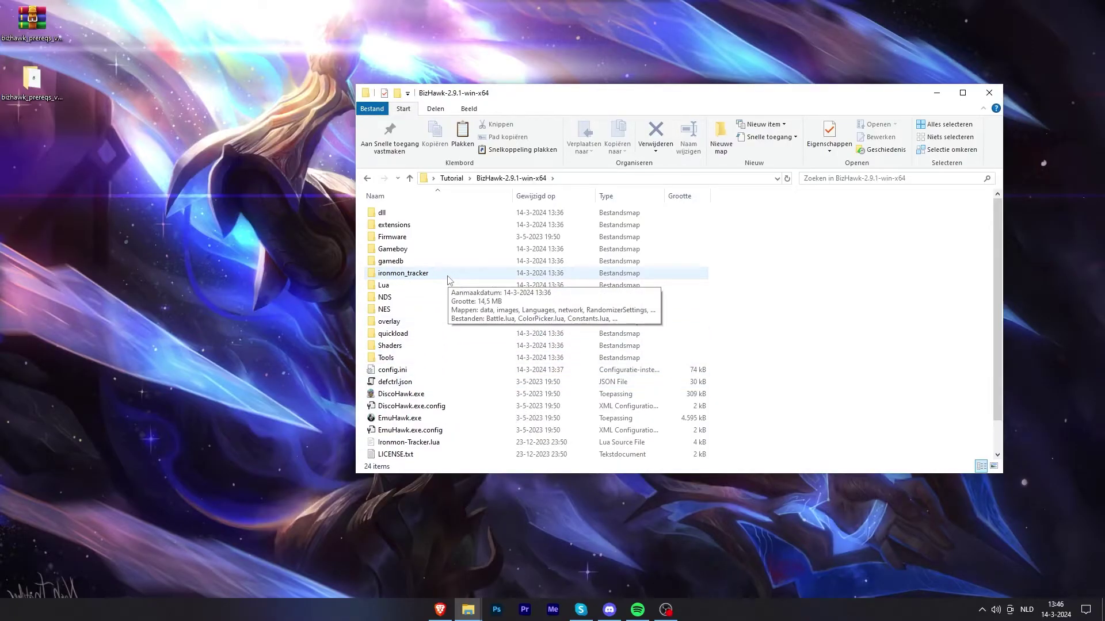
pyautogui.scroll(-1, 450, 281)
pyautogui.click(403, 381)
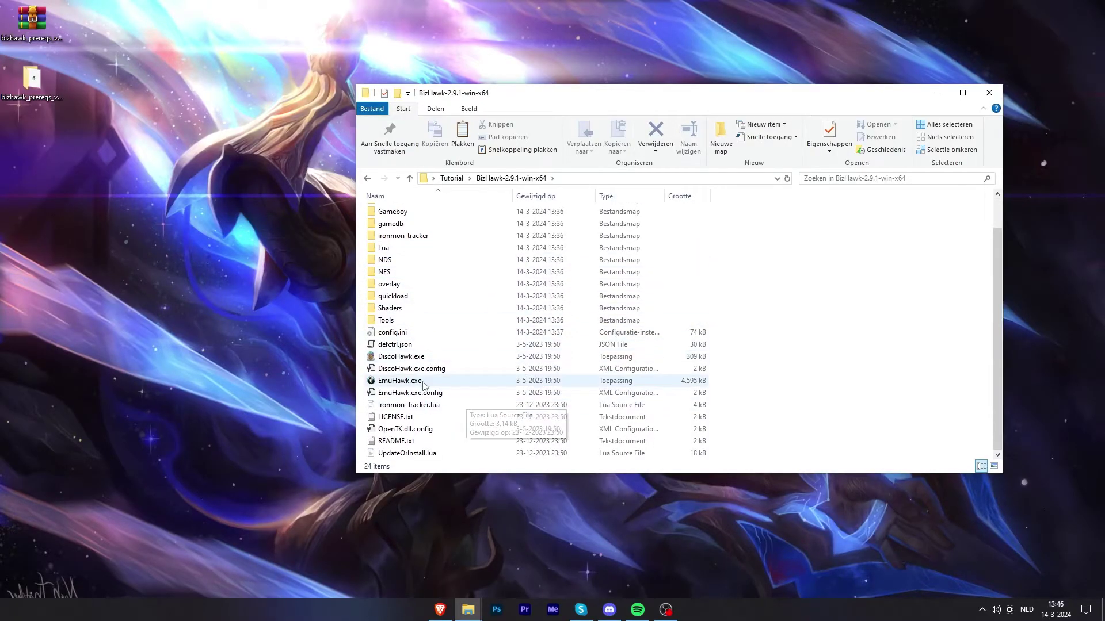
pyautogui.press('Return')
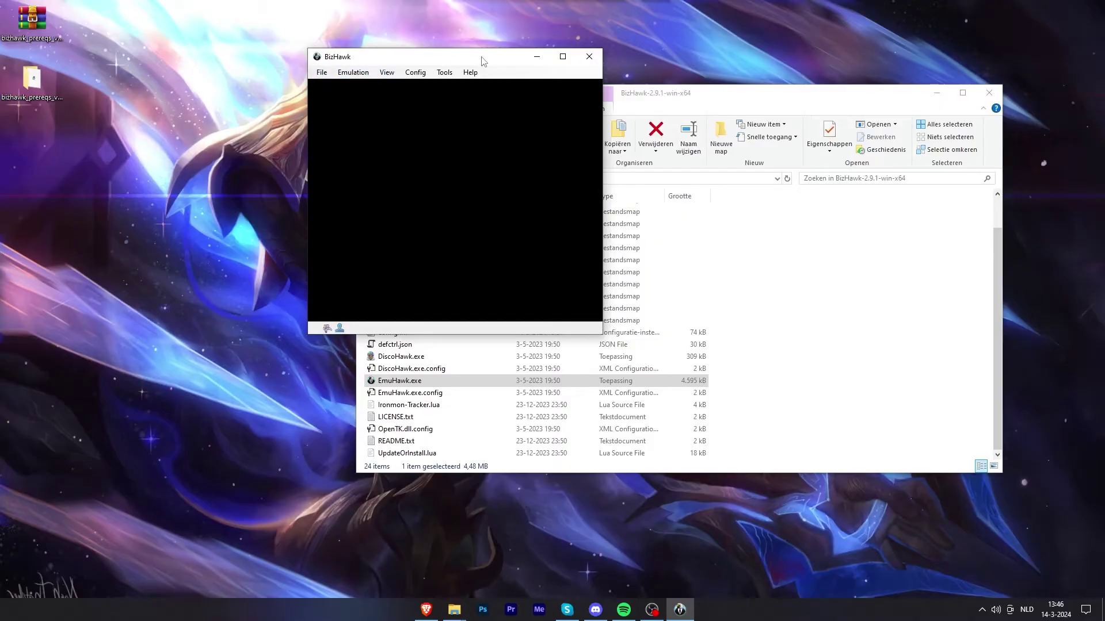
# Load the patched 4780 - Pokemon HeartGold ROM from the Tutorial folder into BizHawk, and minimize the folder.
pyautogui.click(809, 274)
pyautogui.hotkey('alt', 'Up')
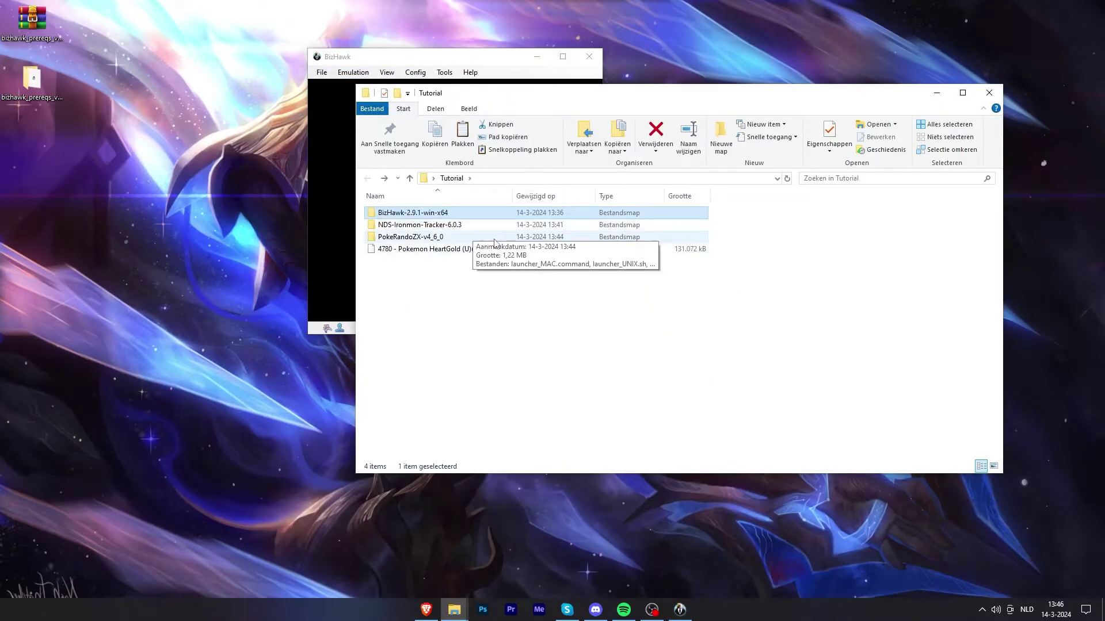
pyautogui.click(461, 249)
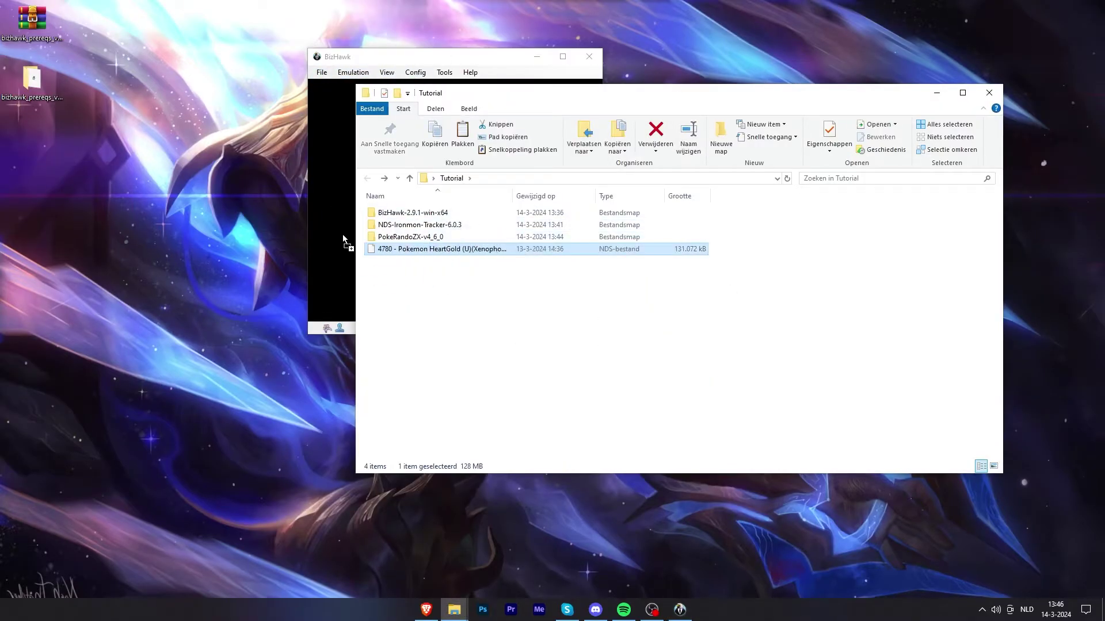
pyautogui.click(936, 92)
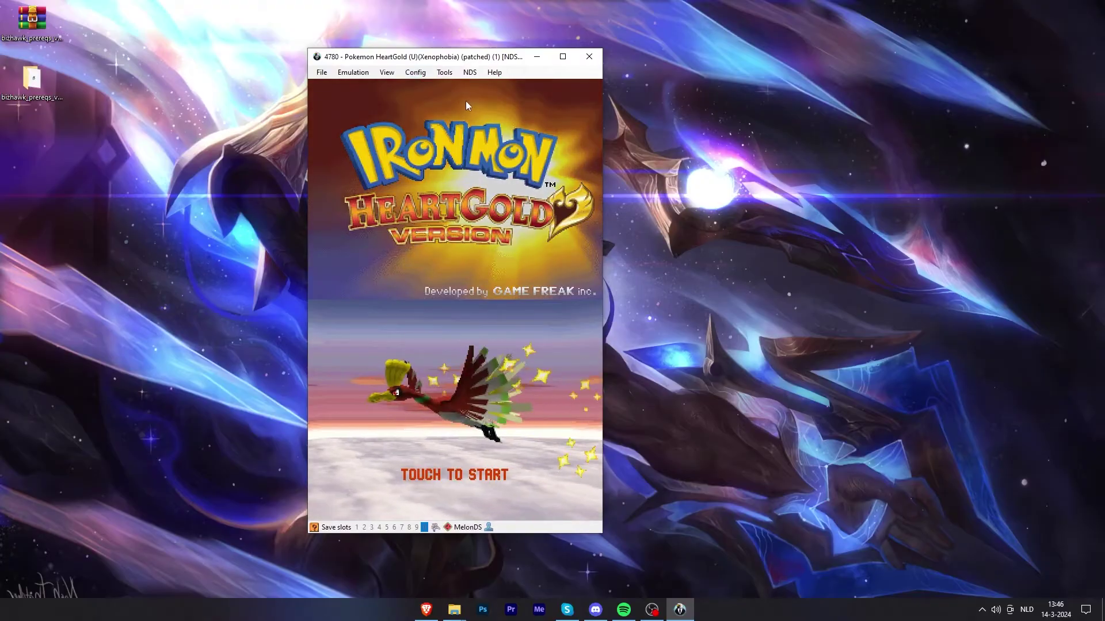
# Open BizHawk's Lua Console and consult the tracker install instructions in the browser's Installation Guide.
pyautogui.click(445, 73)
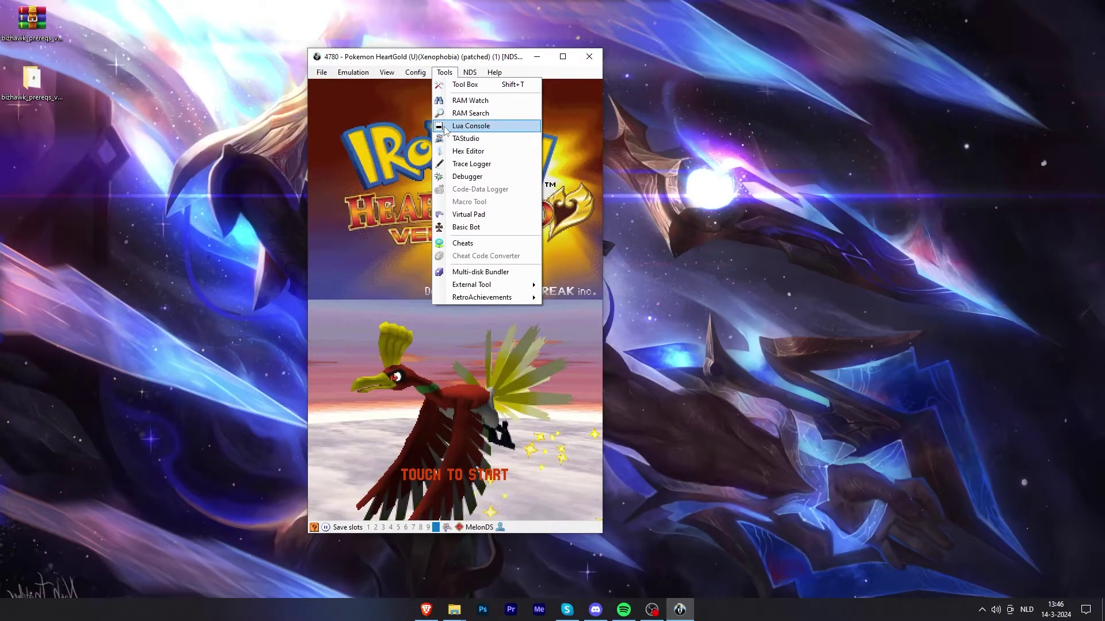
pyautogui.click(492, 127)
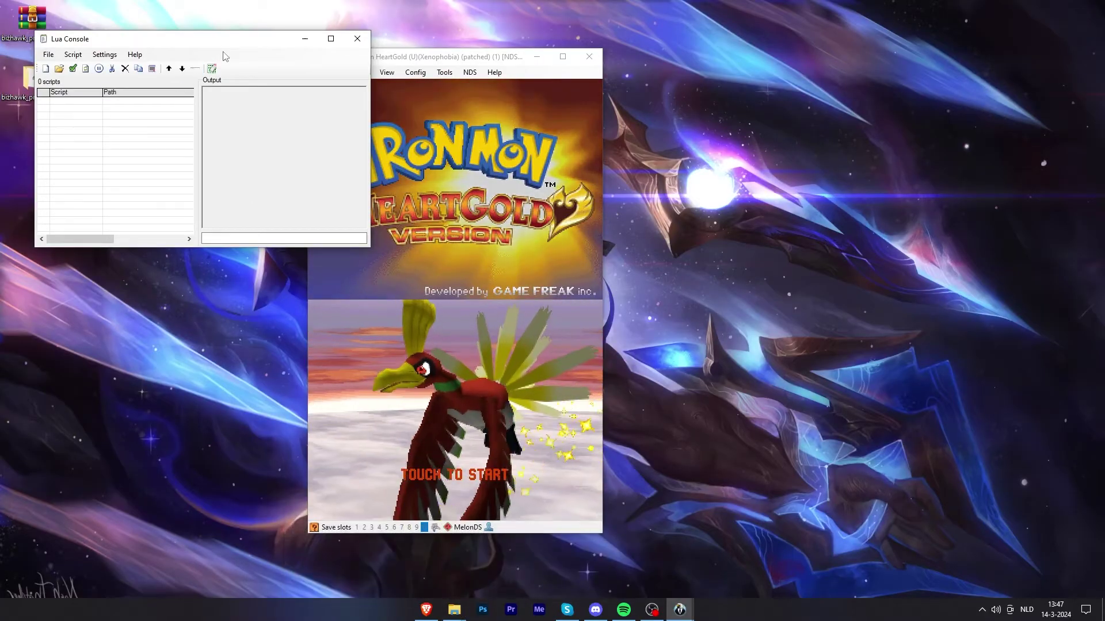
pyautogui.hotkey('alt', 'Tab')
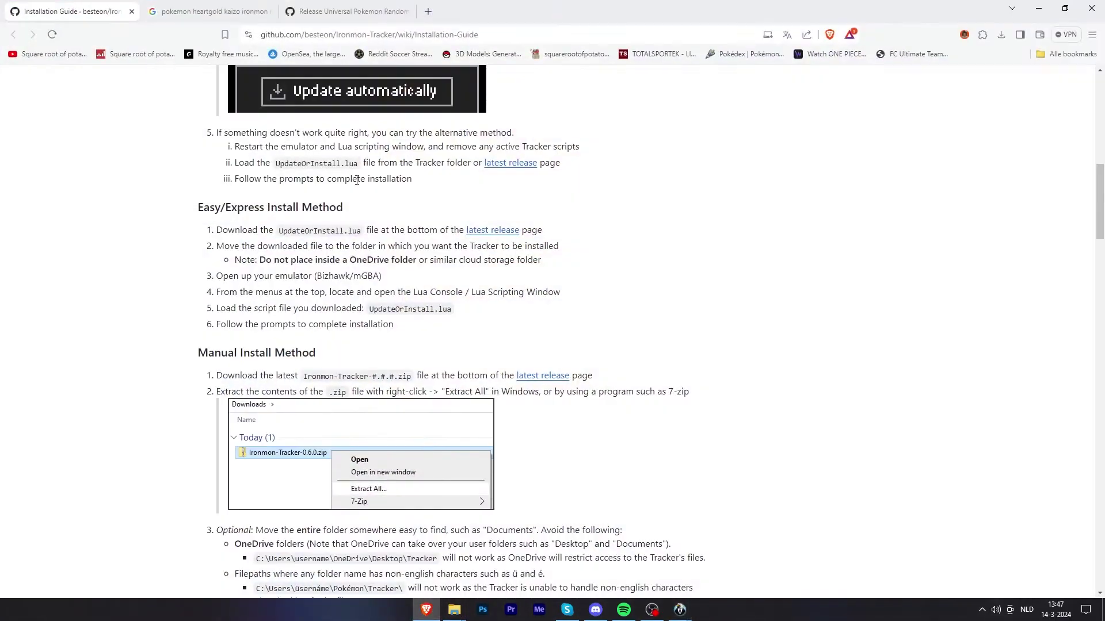
pyautogui.scroll(2, 340, 280)
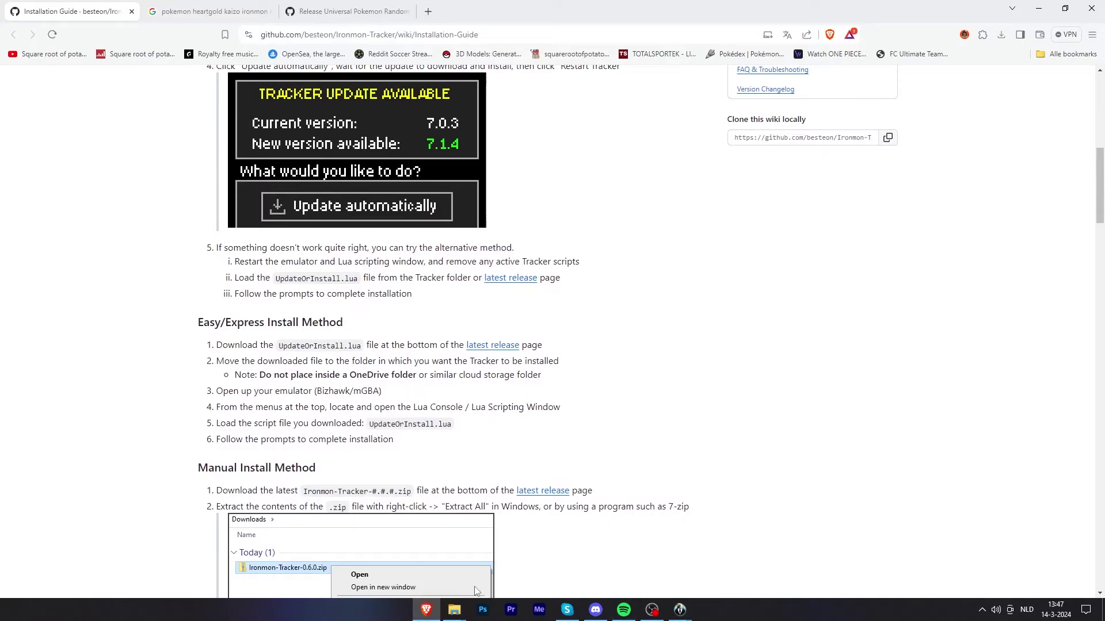
pyautogui.click(1042, 6)
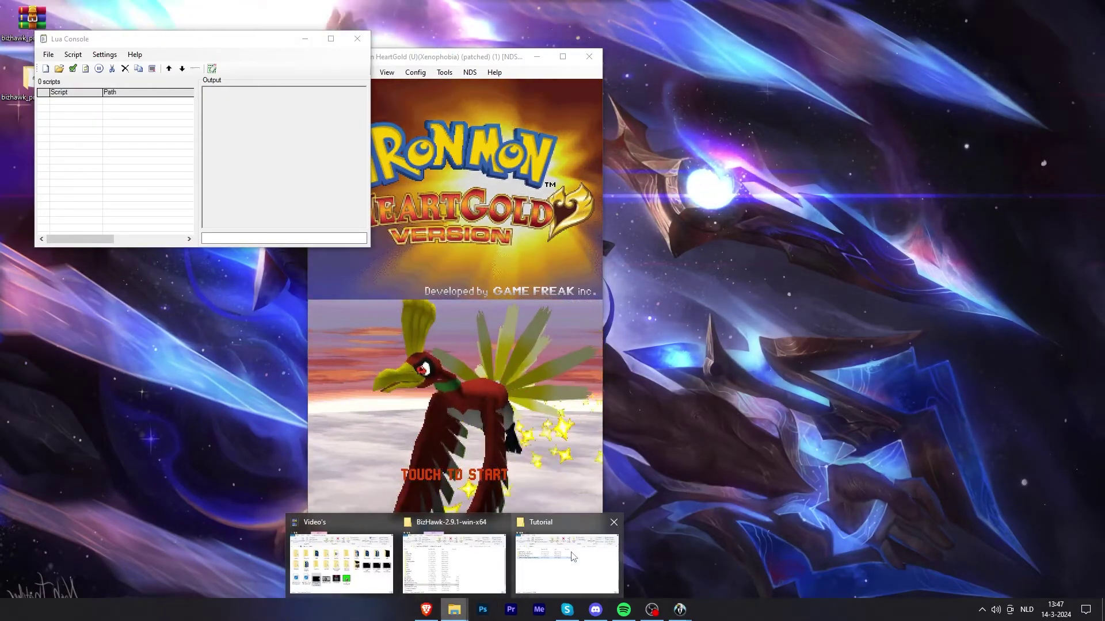
# Load Ironmon-Tracker.lua from the NDS-Ironmon-Tracker-6.0.3 folder into the Lua Console, and dismiss the tracker's update notes.
pyautogui.click(567, 561)
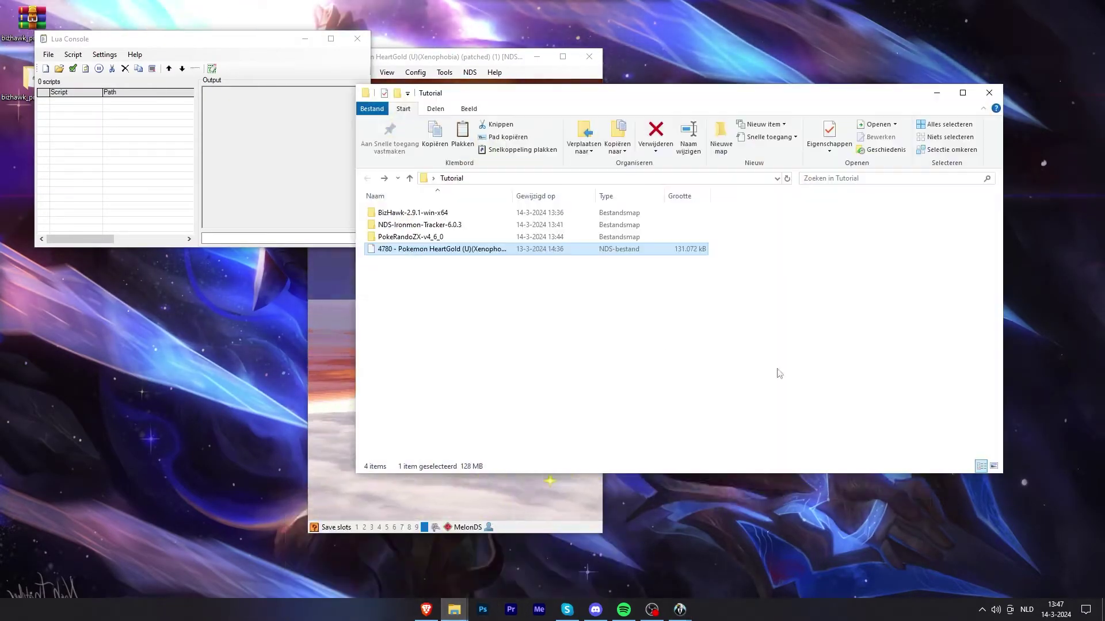
pyautogui.doubleClick(461, 225)
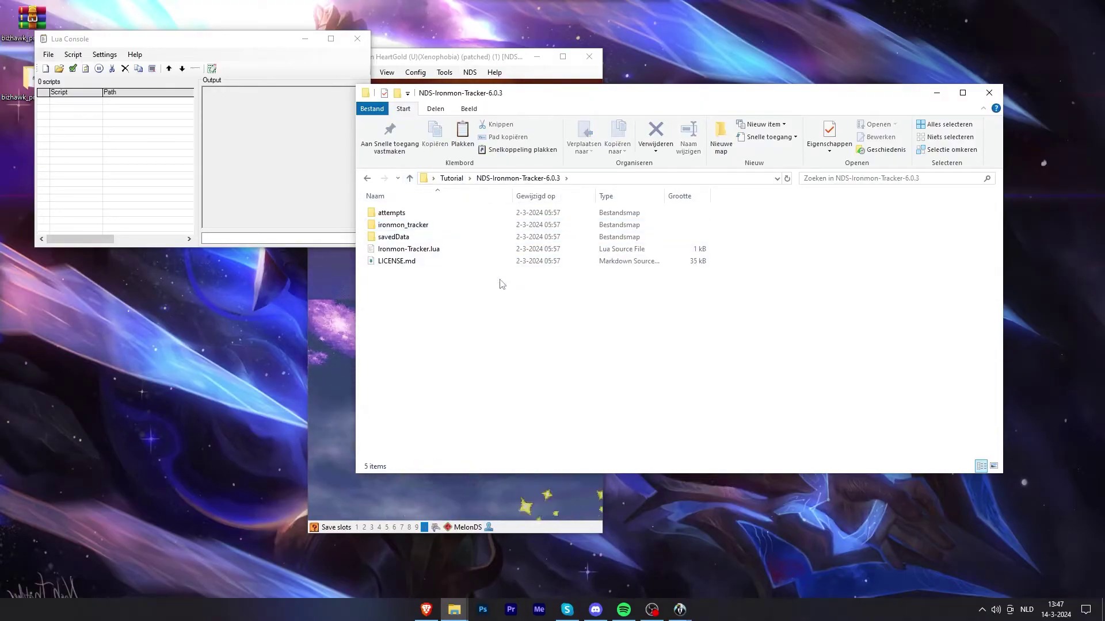
pyautogui.click(451, 252)
pyautogui.moveTo(451, 251); pyautogui.dragTo(101, 134)
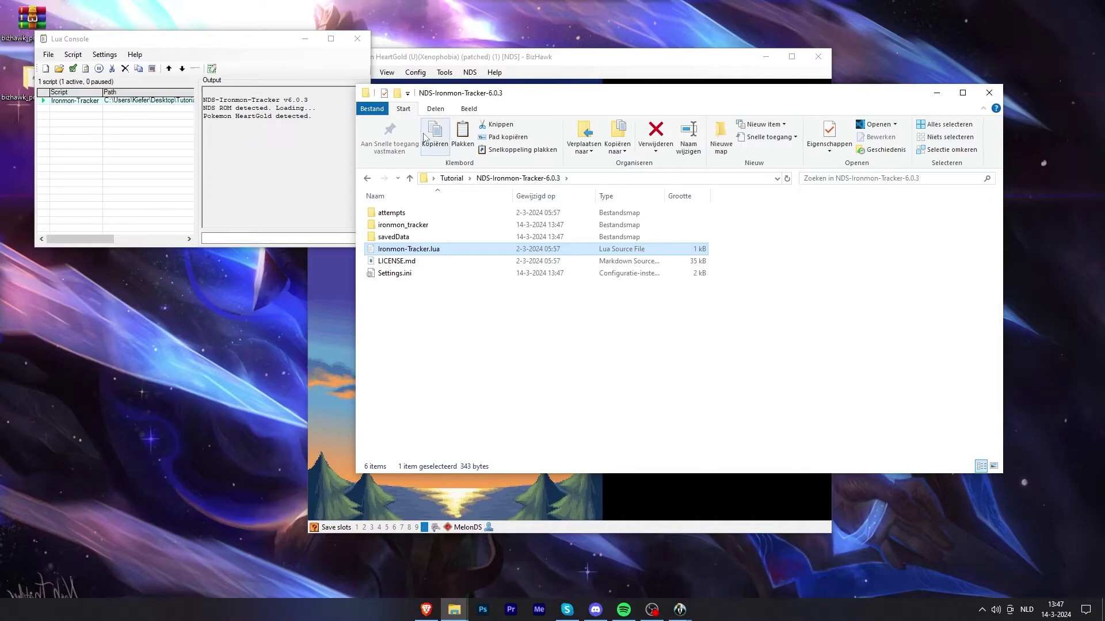
pyautogui.click(933, 92)
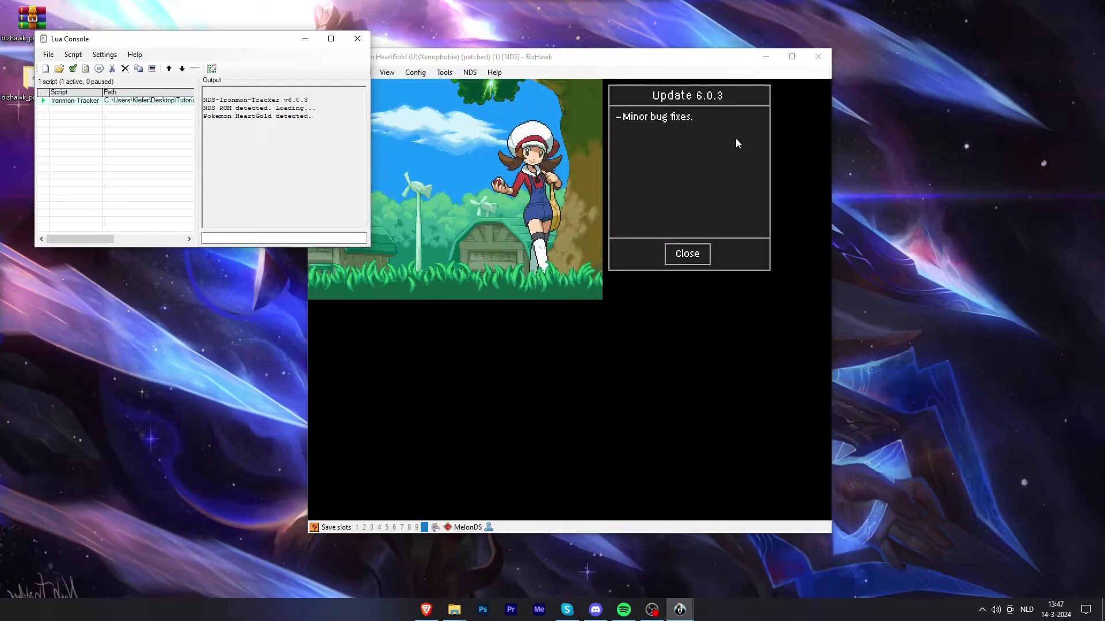
pyautogui.click(697, 254)
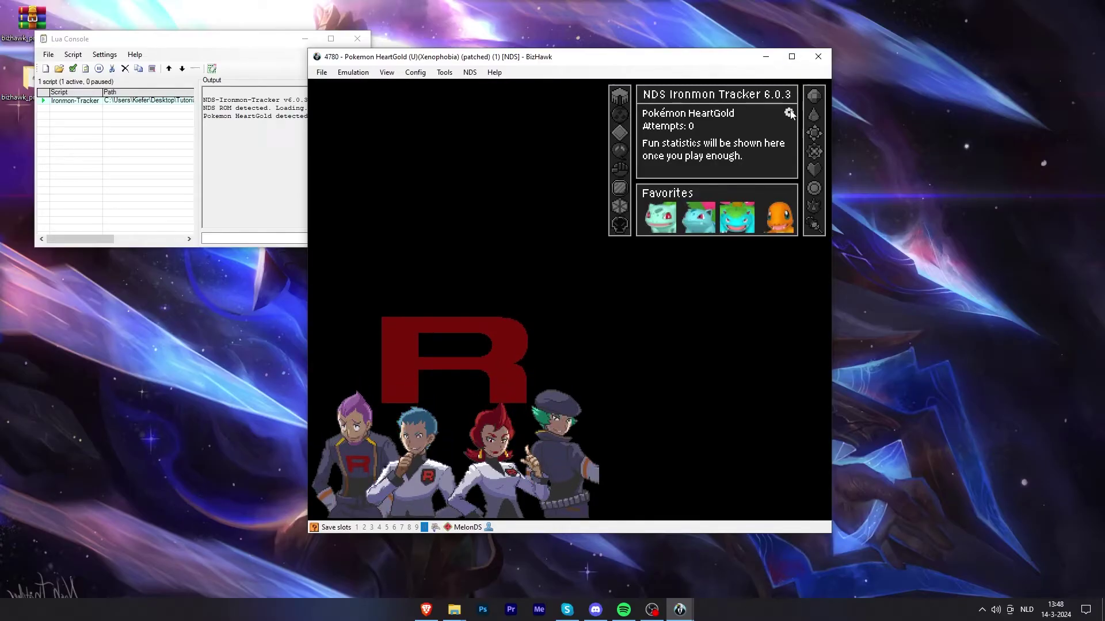
# Advance the game to its IronMON start menu and open the tracker's New Run Settings.
pyautogui.press('Return')
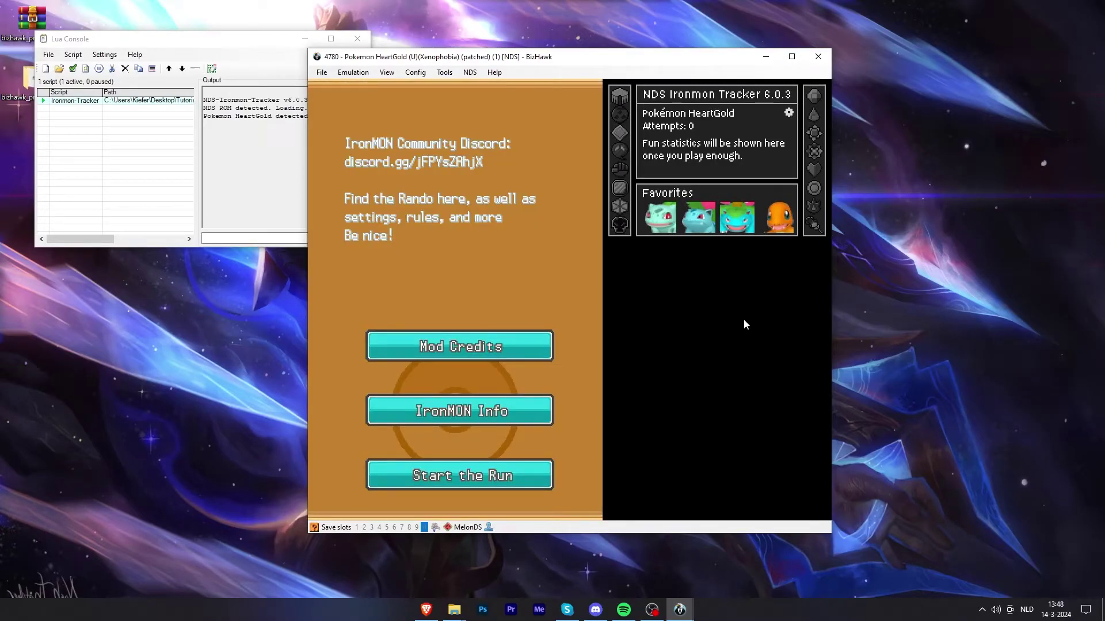
pyautogui.click(789, 113)
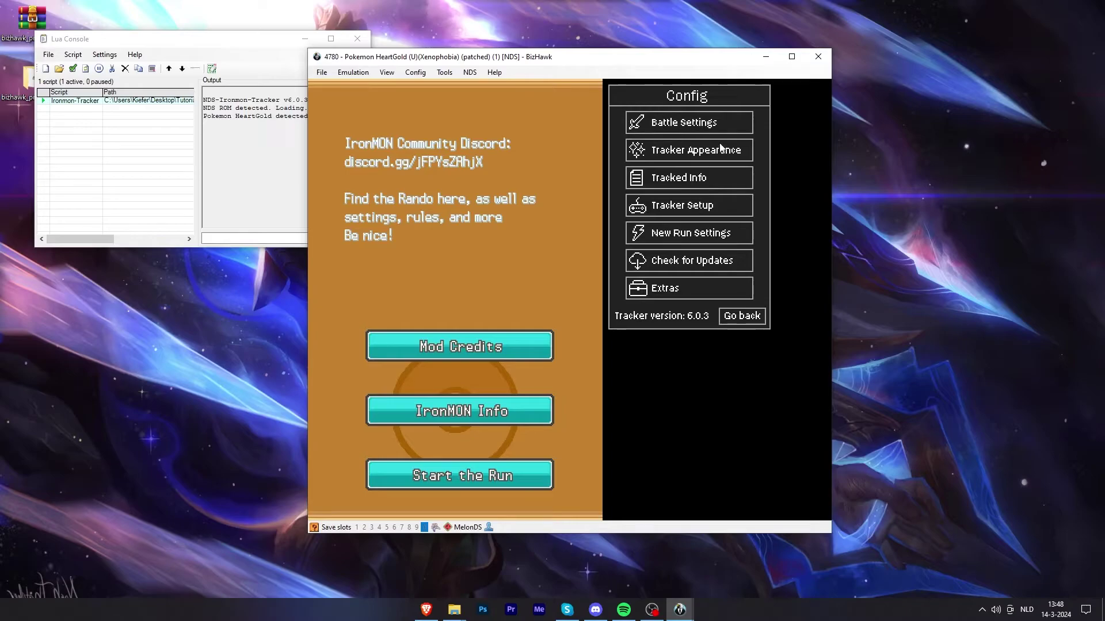
pyautogui.click(686, 235)
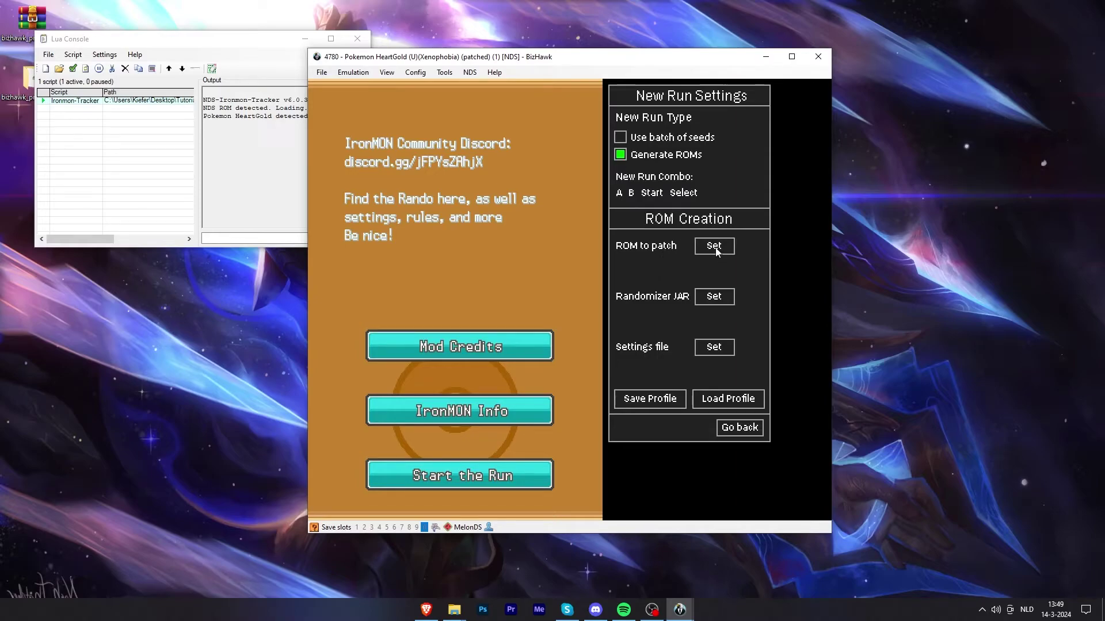
pyautogui.moveTo(613, 56); pyautogui.dragTo(668, 75)
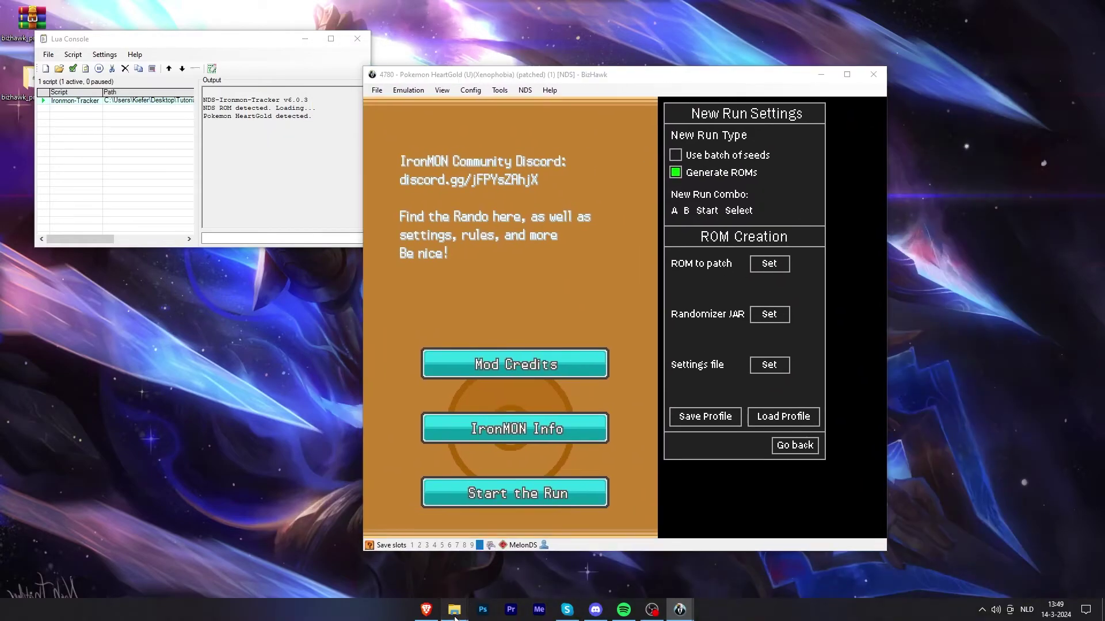
# Set the tracker's ROM to patch to 4780 - Pokemon HeartGold (U)(Xenophobia) (patched) (1).nds from the Tutorial folder.
pyautogui.moveTo(454, 614)
pyautogui.click(563, 559)
pyautogui.hotkey('alt', 'Up')
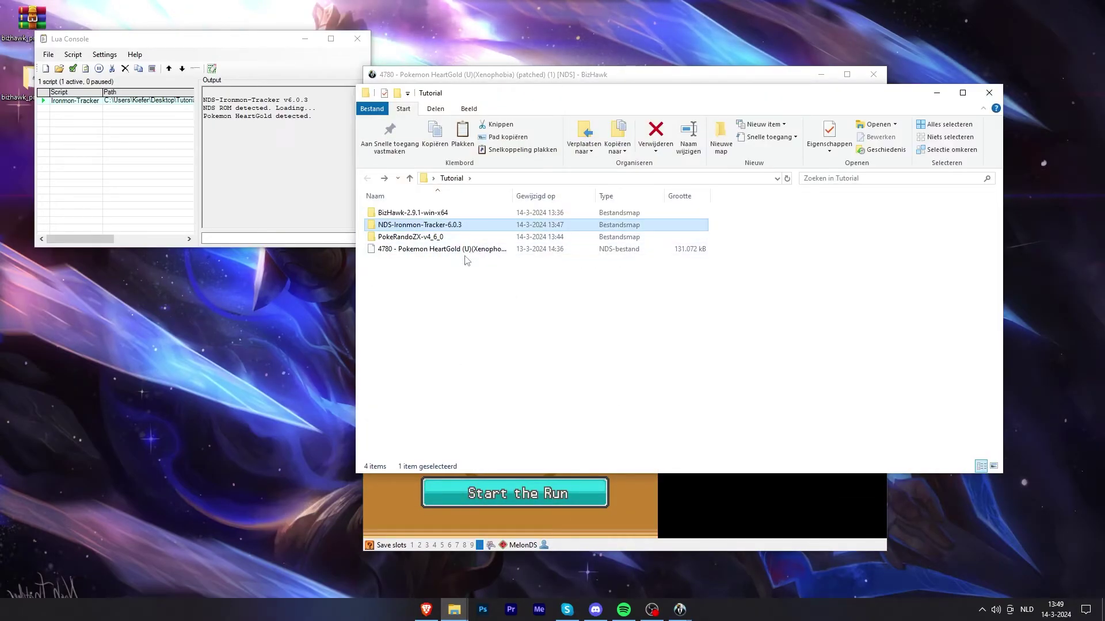
pyautogui.click(936, 93)
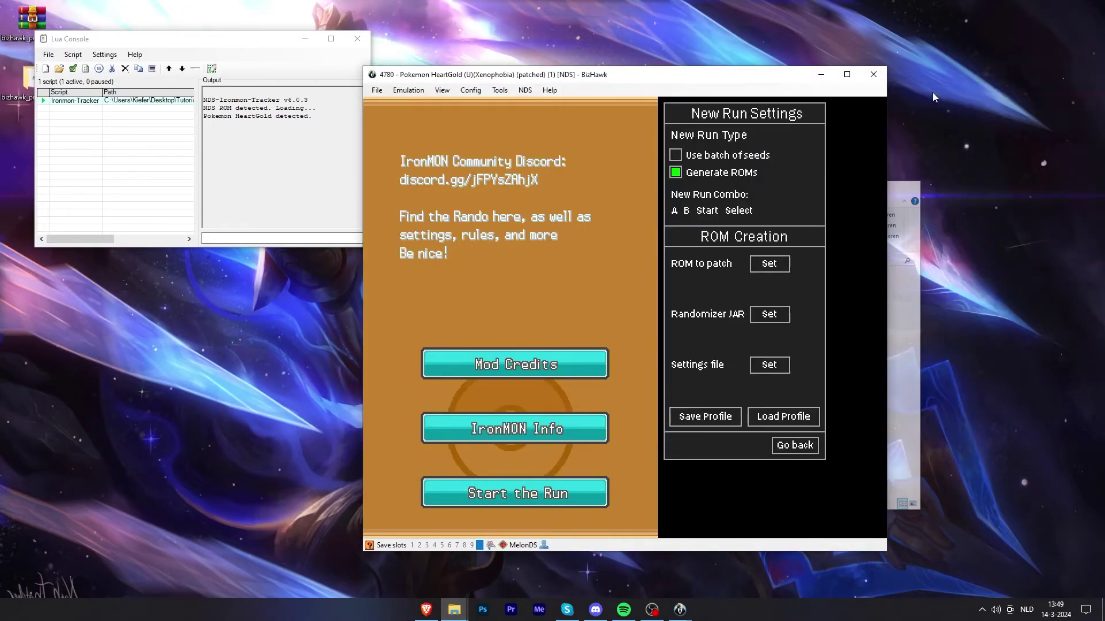
pyautogui.click(784, 265)
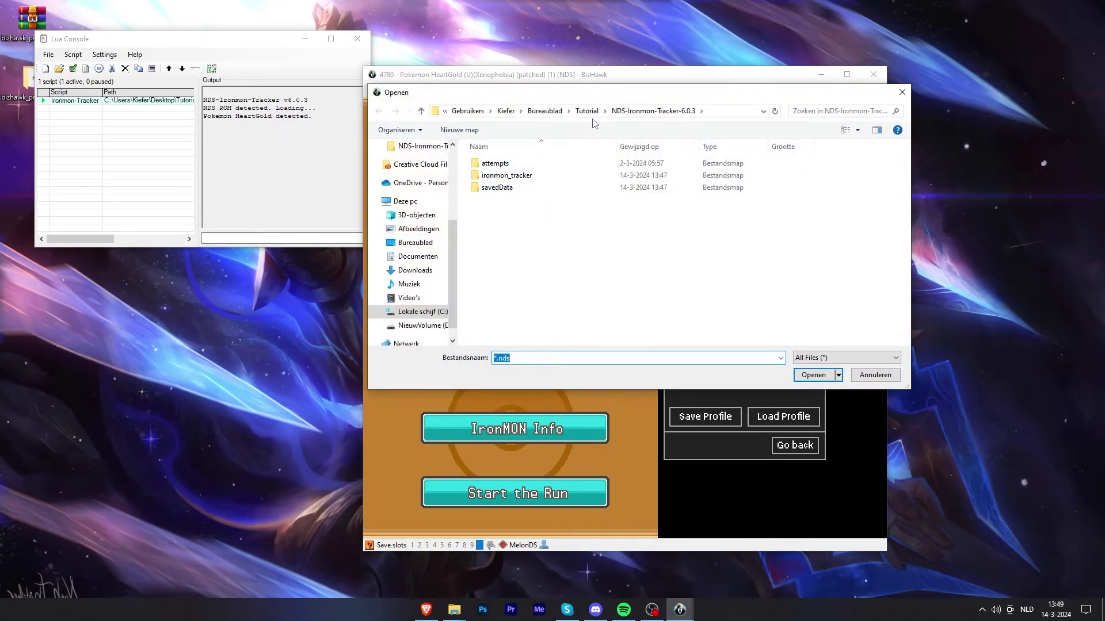
pyautogui.click(589, 111)
pyautogui.click(529, 202)
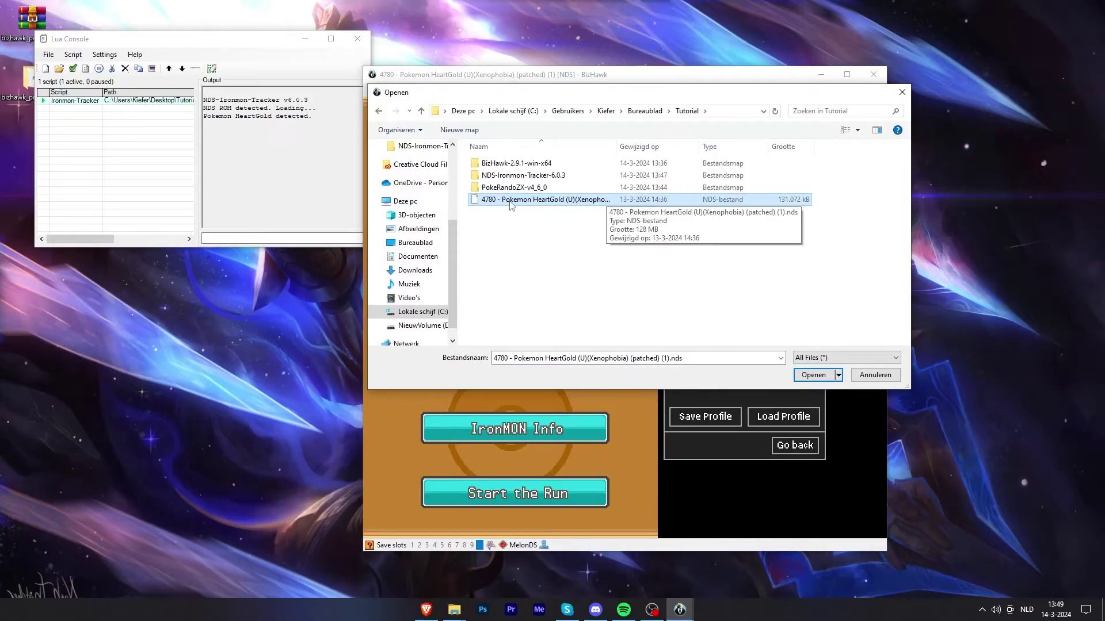
pyautogui.click(813, 375)
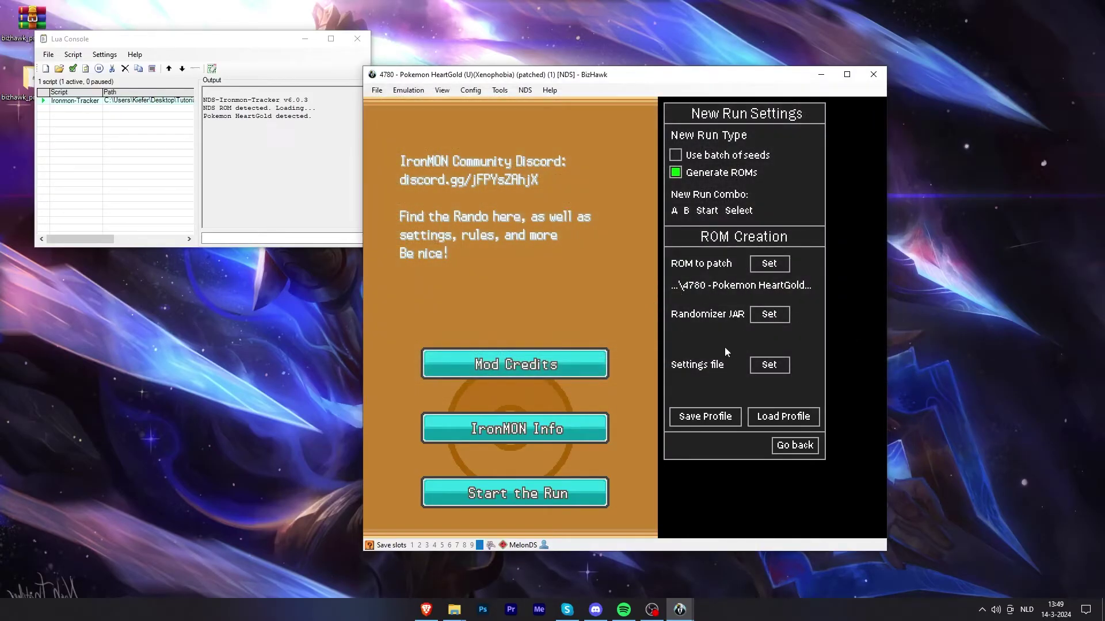
# Set the tracker's Randomizer JAR to PokeRandoZX.jar from the PokeRandoZX-v4_6_0 folder inside Tutorial.
pyautogui.click(767, 315)
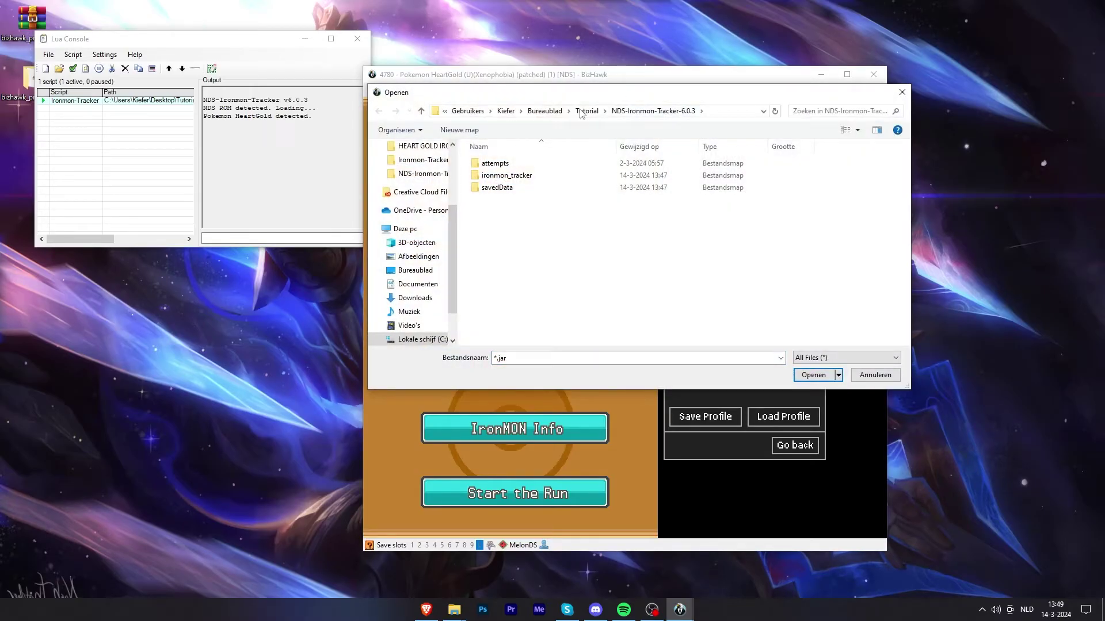
pyautogui.click(580, 111)
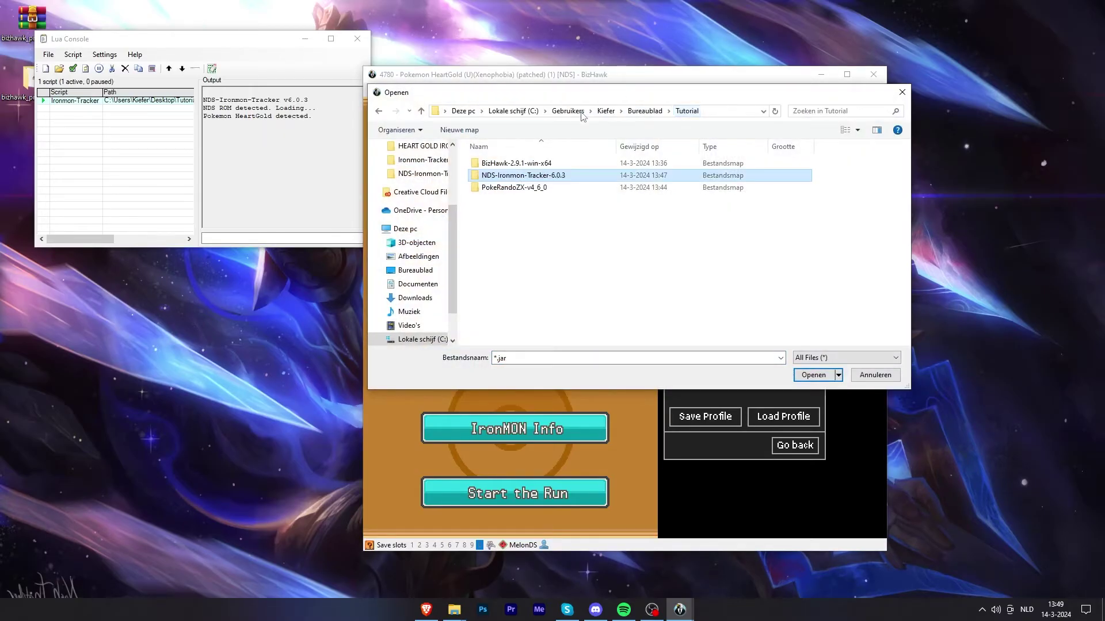
pyautogui.doubleClick(550, 192)
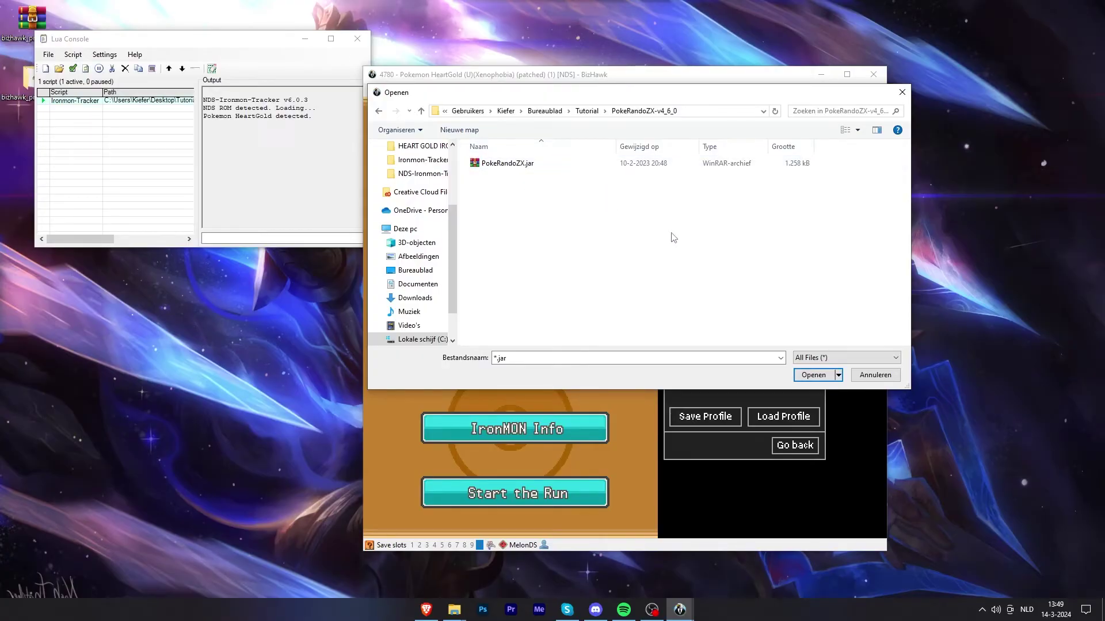
pyautogui.click(519, 167)
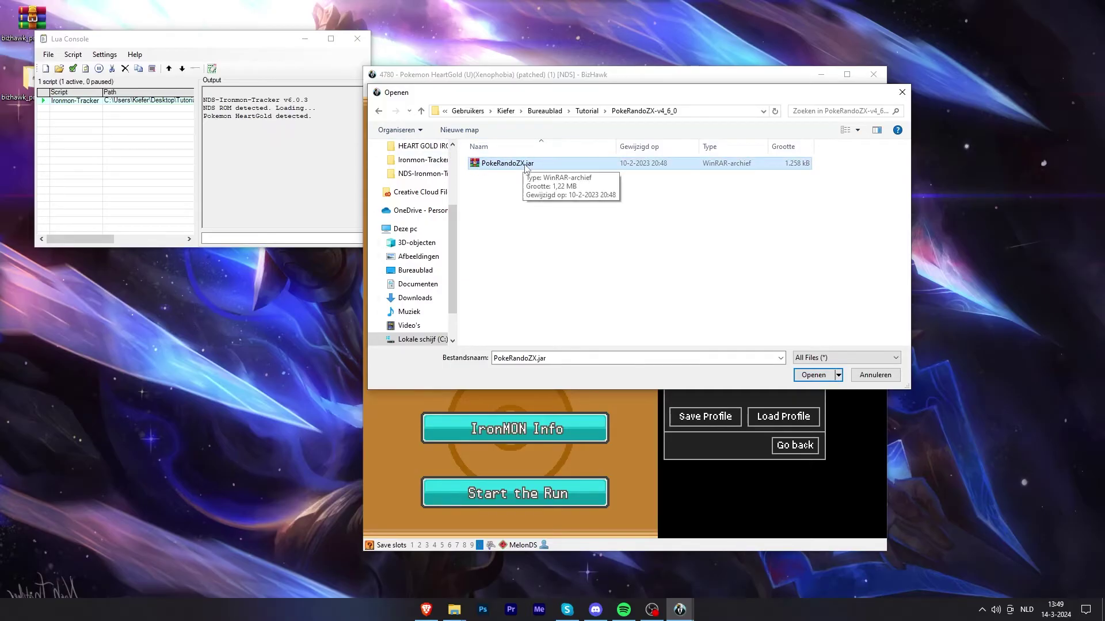
pyautogui.click(816, 376)
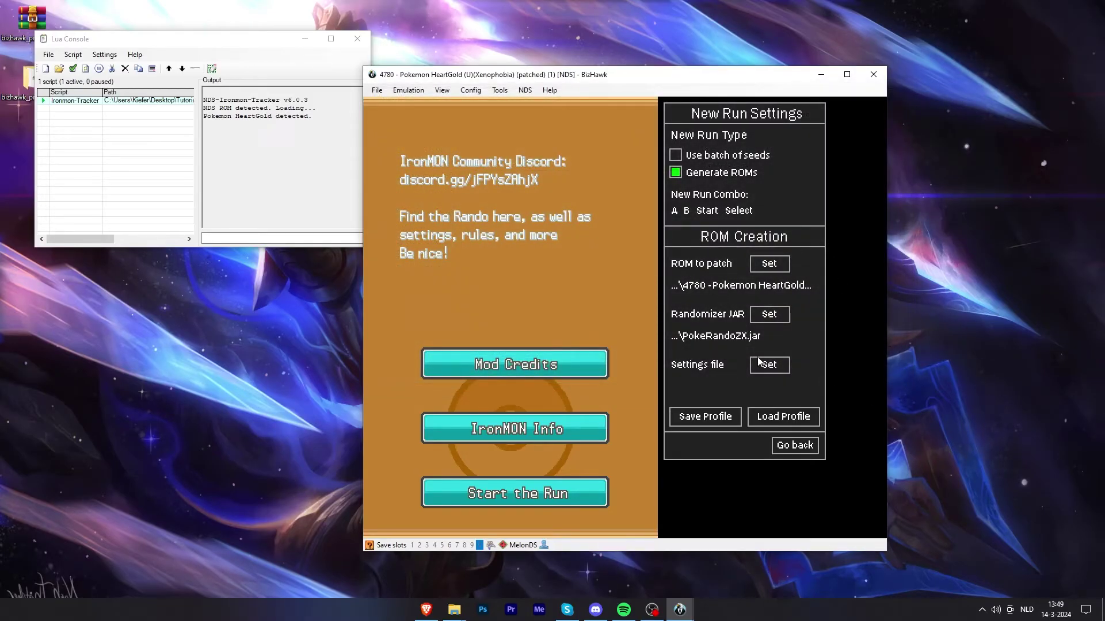
# Set the tracker's settings file to HeartGoldSoulSilver_Kaizo.rnqs from the ironmon_tracker settings folder.
pyautogui.click(773, 367)
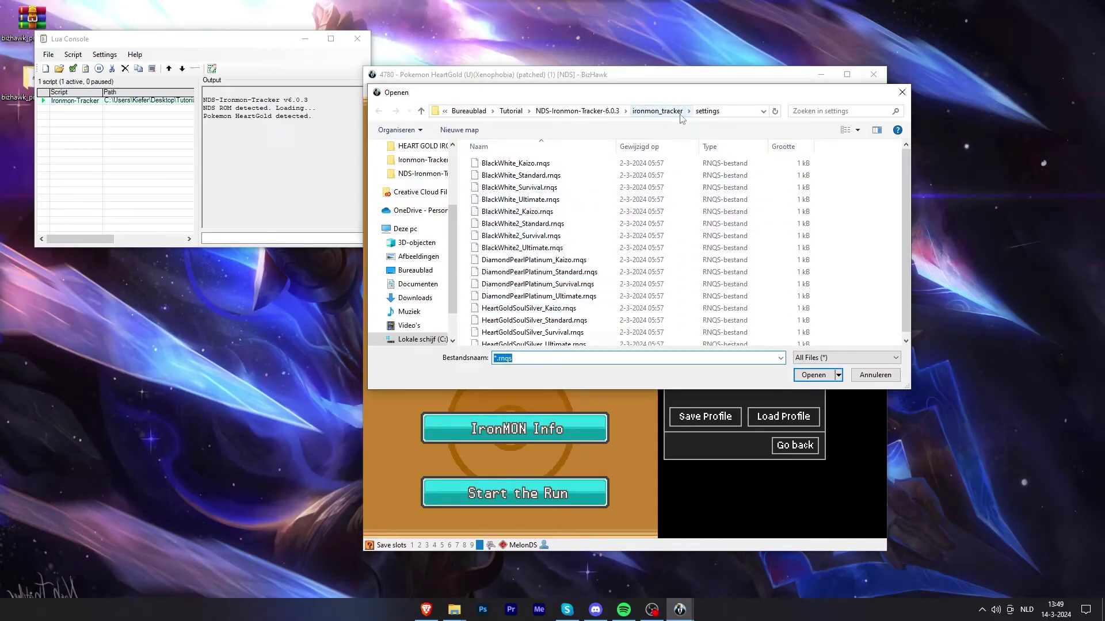
pyautogui.scroll(-1, 581, 288)
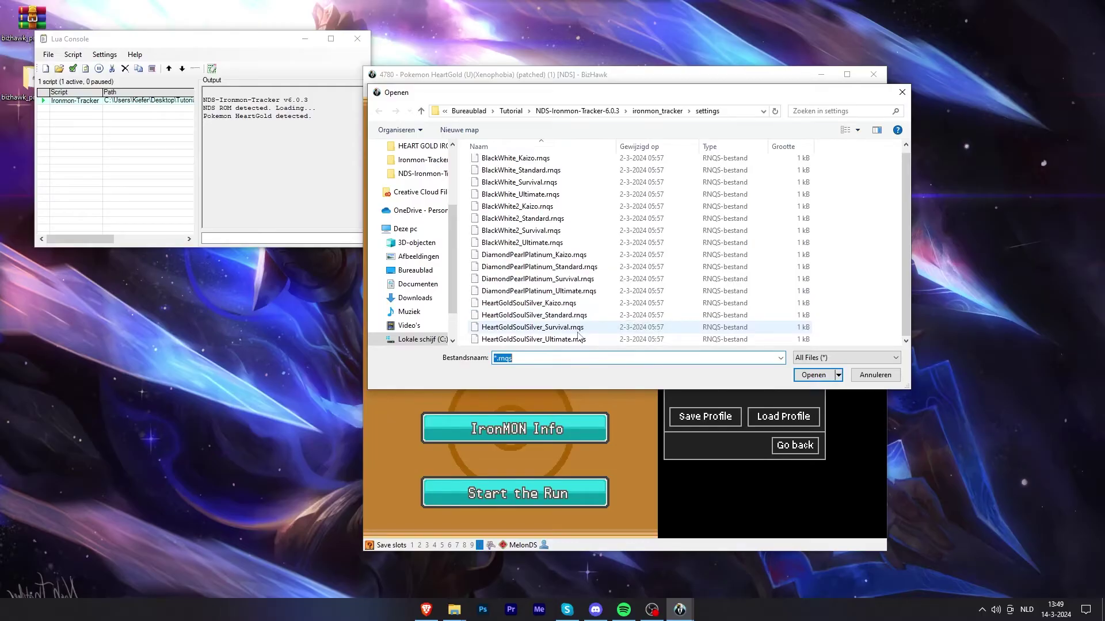
pyautogui.click(589, 304)
pyautogui.click(813, 375)
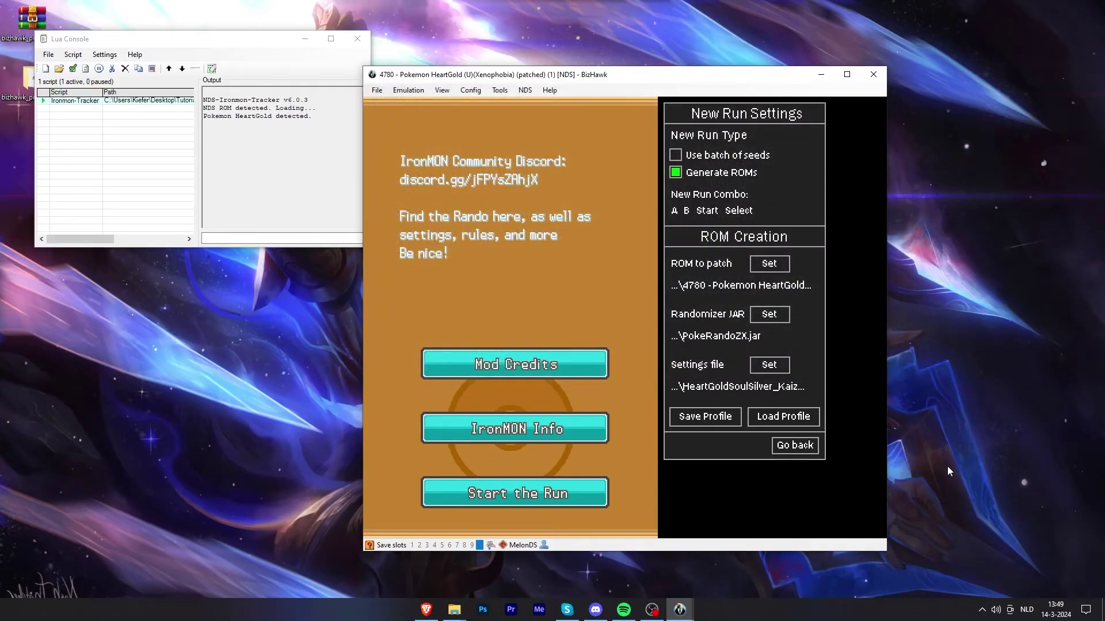
# Save the New Run Settings as a profile named tut and return to the tracker's main screen.
pyautogui.click(707, 420)
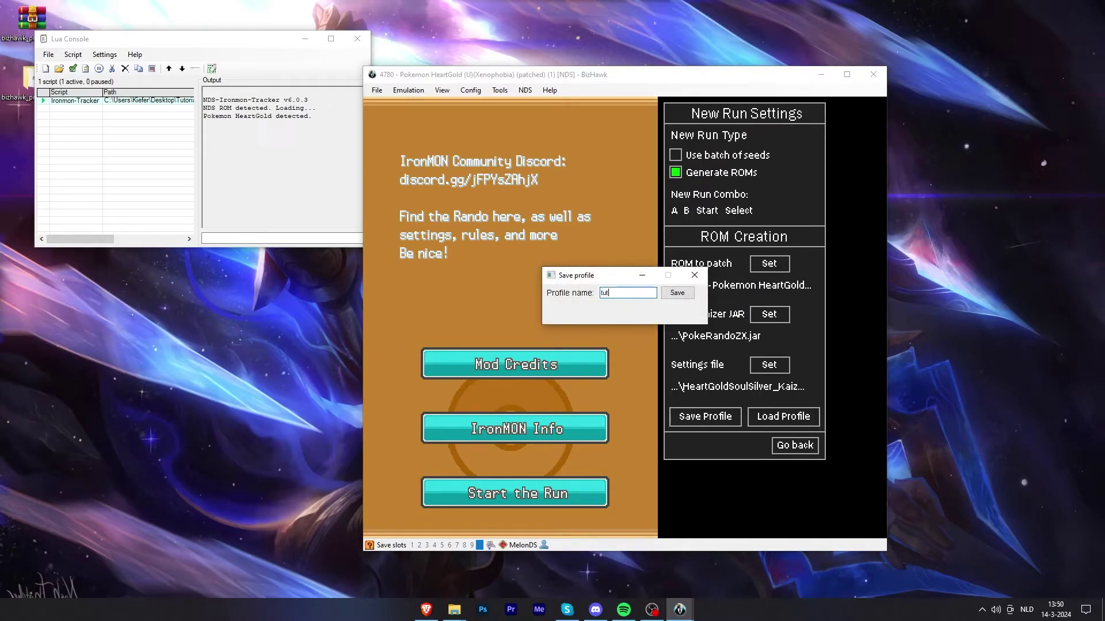
pyautogui.write('tut')
pyautogui.click(678, 293)
pyautogui.click(667, 273)
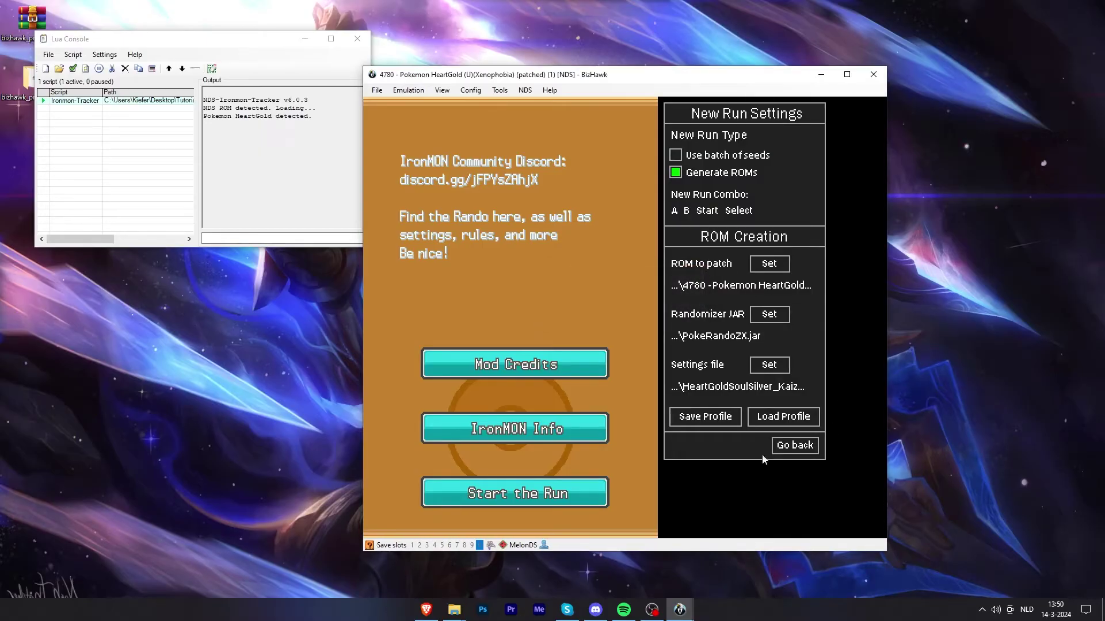
pyautogui.click(795, 446)
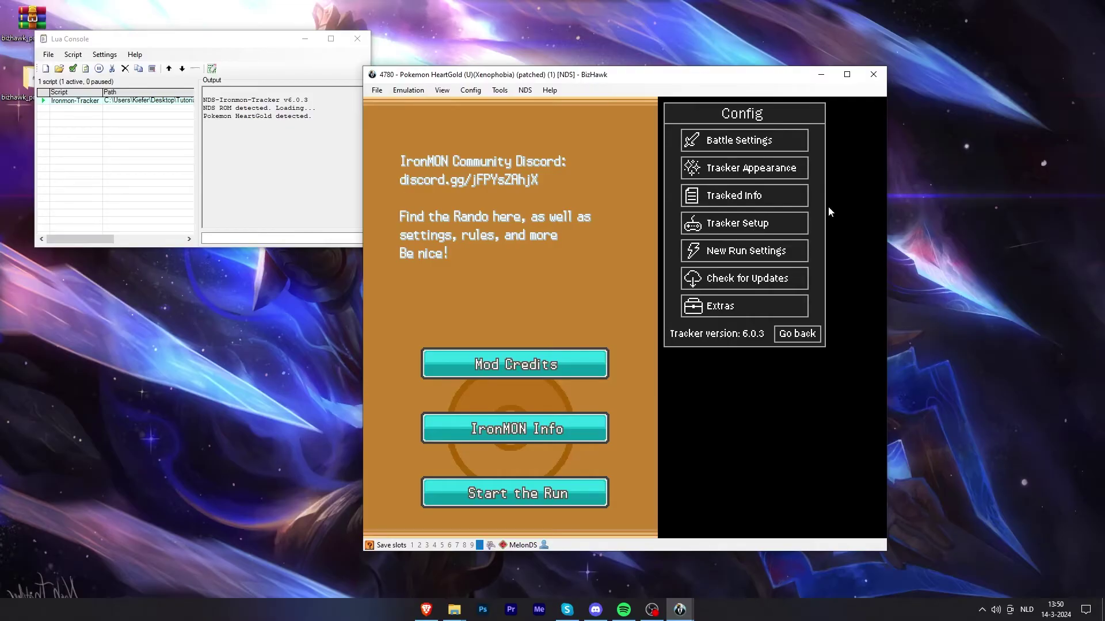
pyautogui.click(810, 335)
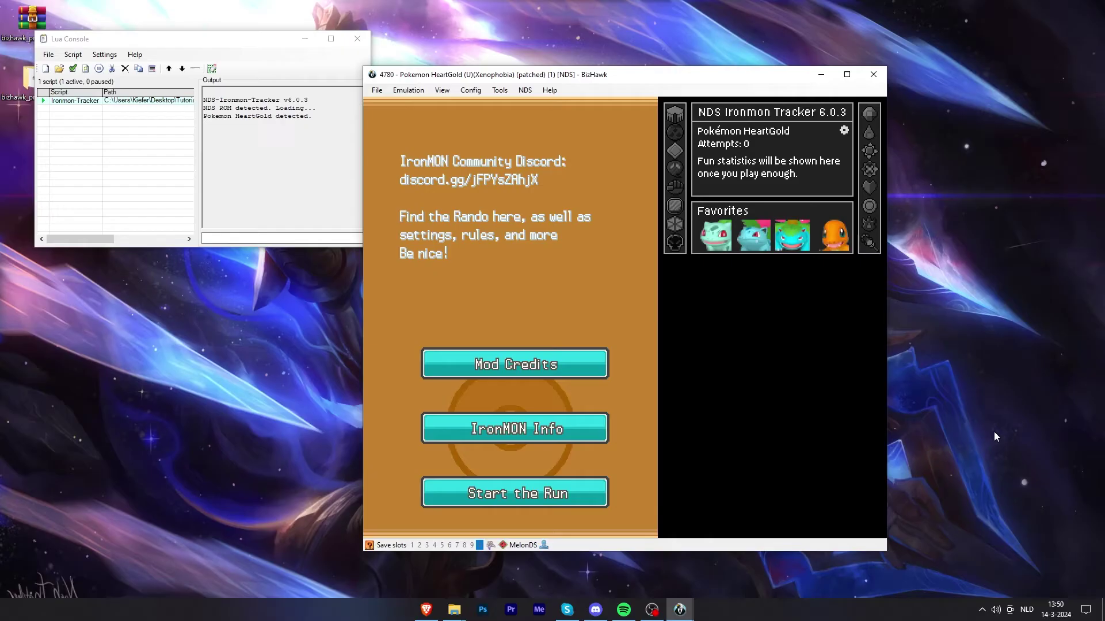
# Choose Start the Run in the IronMON menu and advance the intro to the boy or girl question.
pyautogui.press('Down')
pyautogui.press('Down')
pyautogui.press('Down')
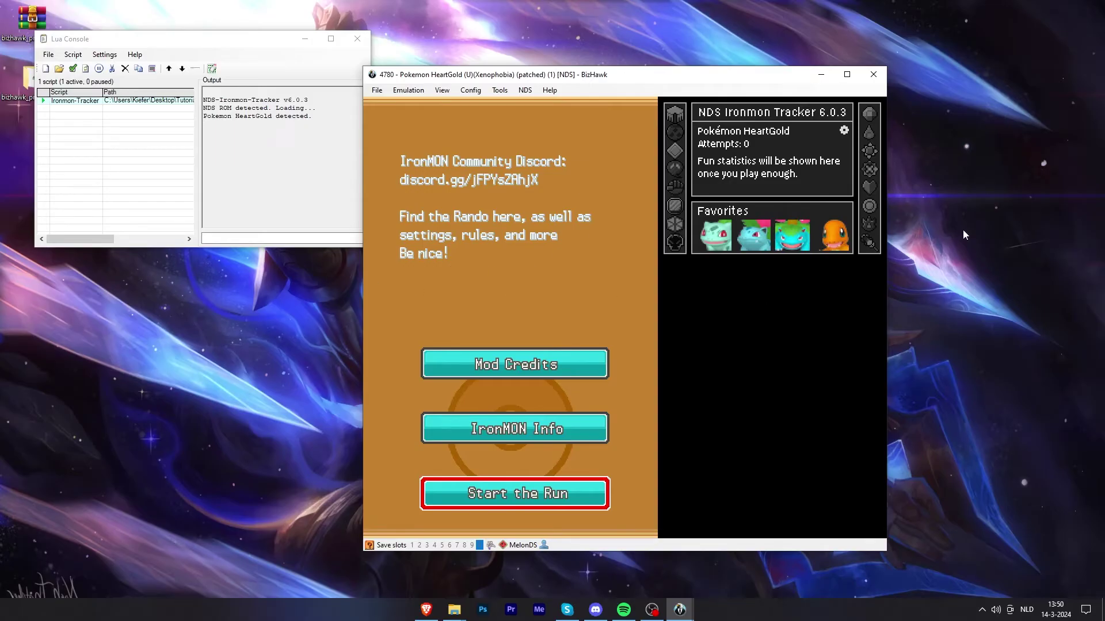
pyautogui.press('Up')
pyautogui.press('Down')
pyautogui.press('x')
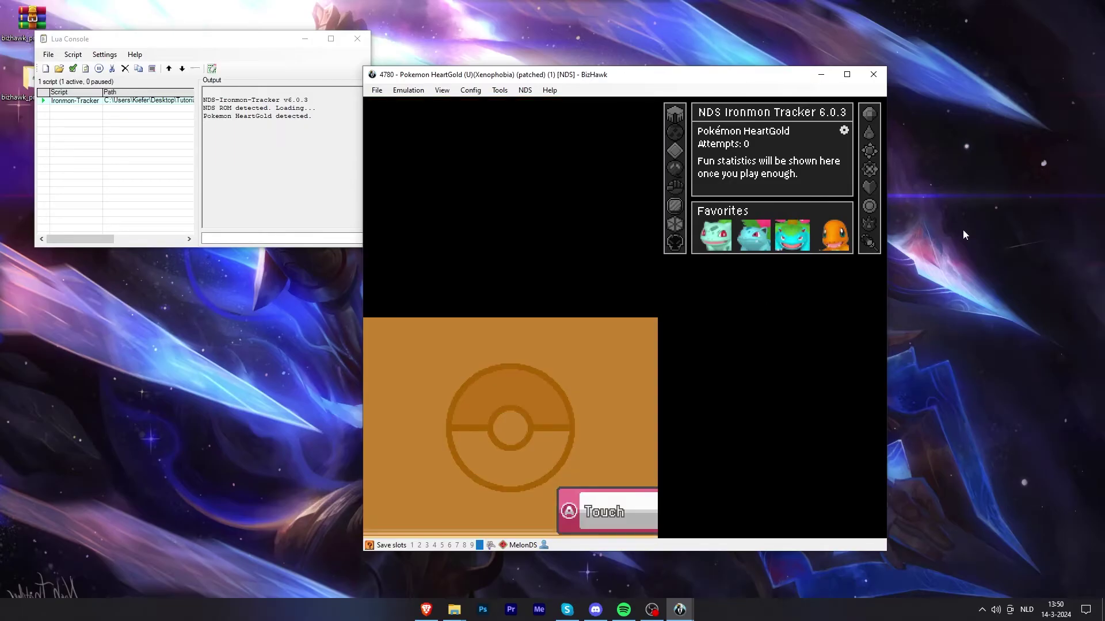
pyautogui.press('x')
pyautogui.press('x')
pyautogui.press('x')
pyautogui.press('x')
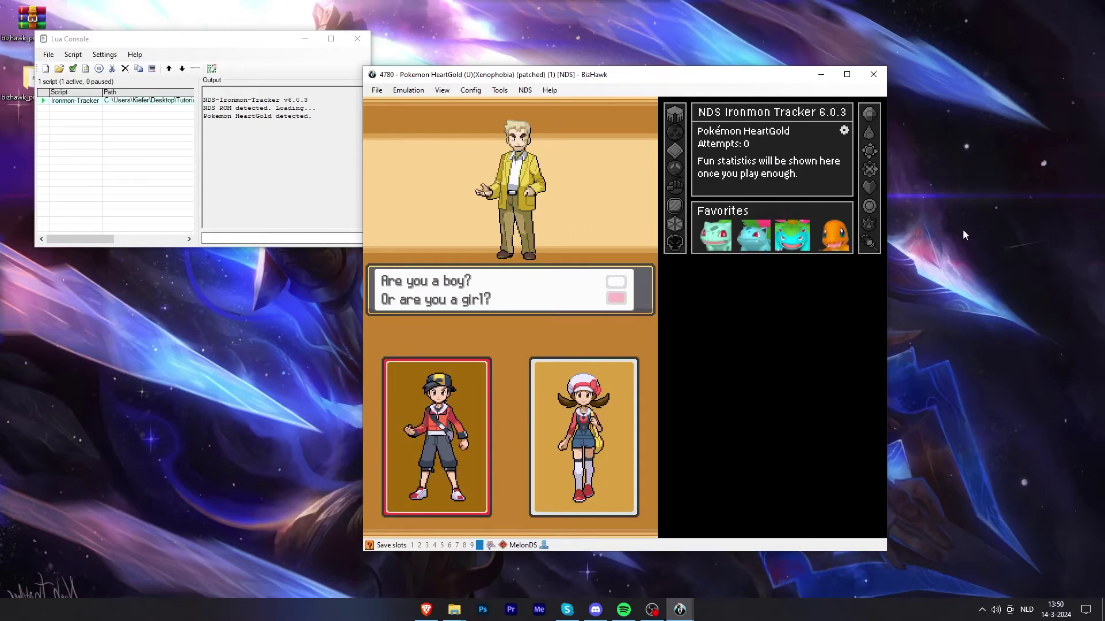
# Choose the boy as the player character and give him the name A.
pyautogui.press('x')
pyautogui.press('x')
pyautogui.press('x')
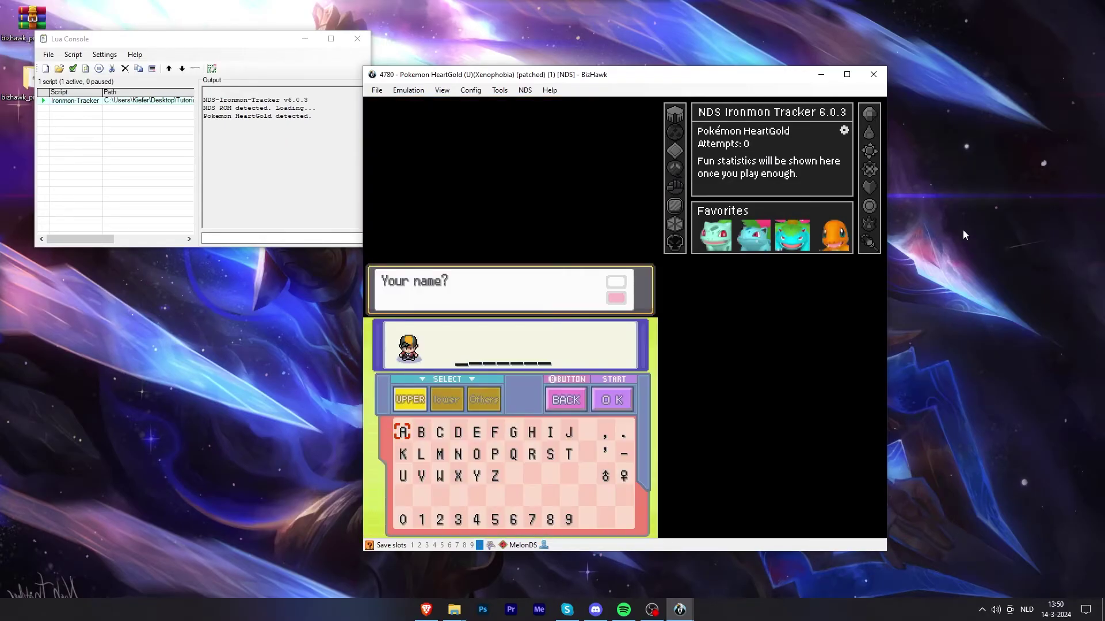
pyautogui.press('x')
pyautogui.press('Return')
pyautogui.press('x')
pyautogui.press('x')
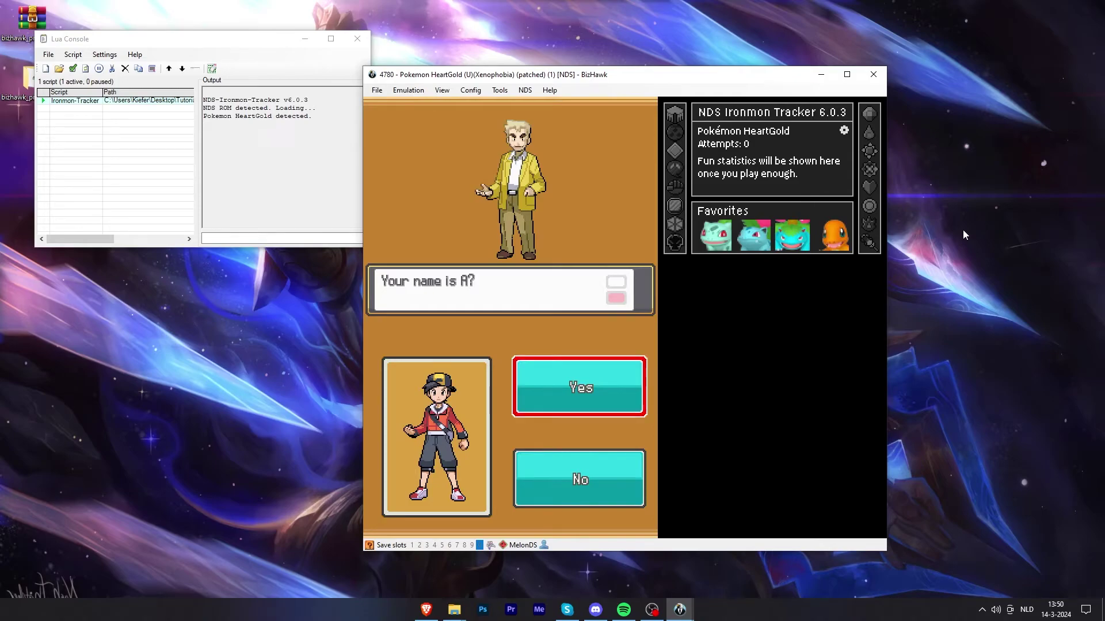
# Confirm the character's name, take the bedroom stairs down and advance through the mother's dialogue.
pyautogui.press('Up')
pyautogui.press('Left')
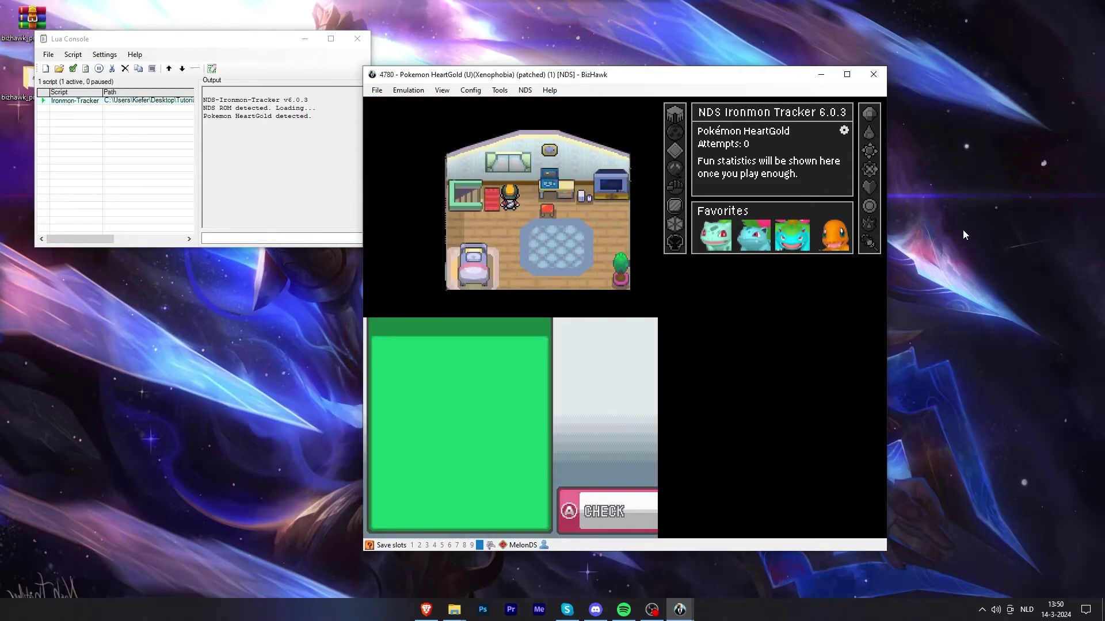
pyautogui.press('x')
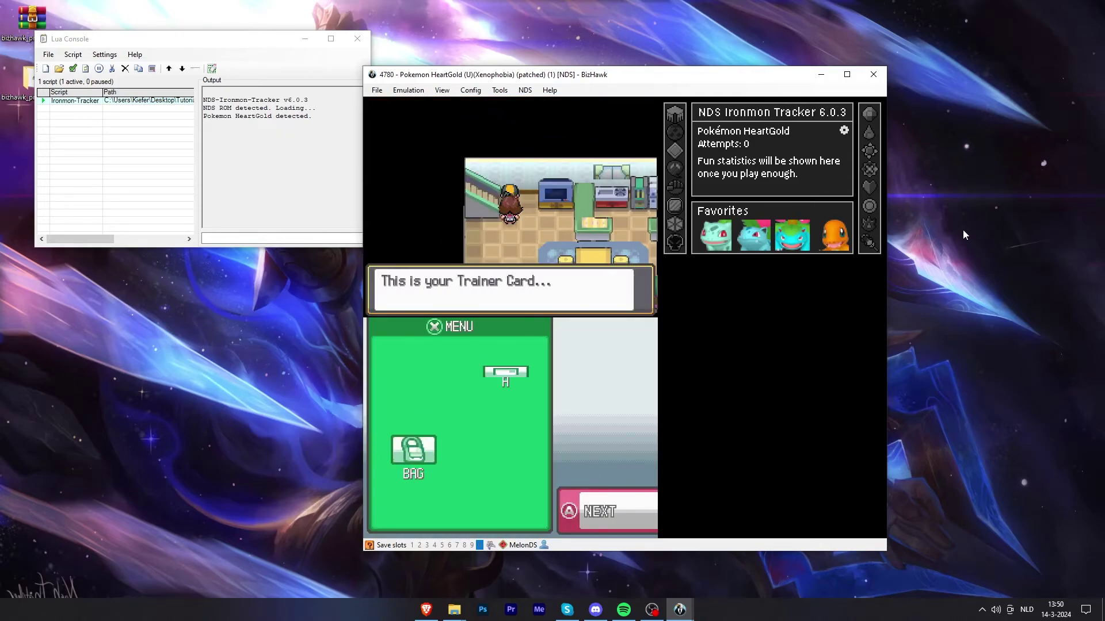
pyautogui.press('x')
pyautogui.press('x')
pyautogui.press('x')
pyautogui.press('x')
pyautogui.press('x')
pyautogui.press('x')
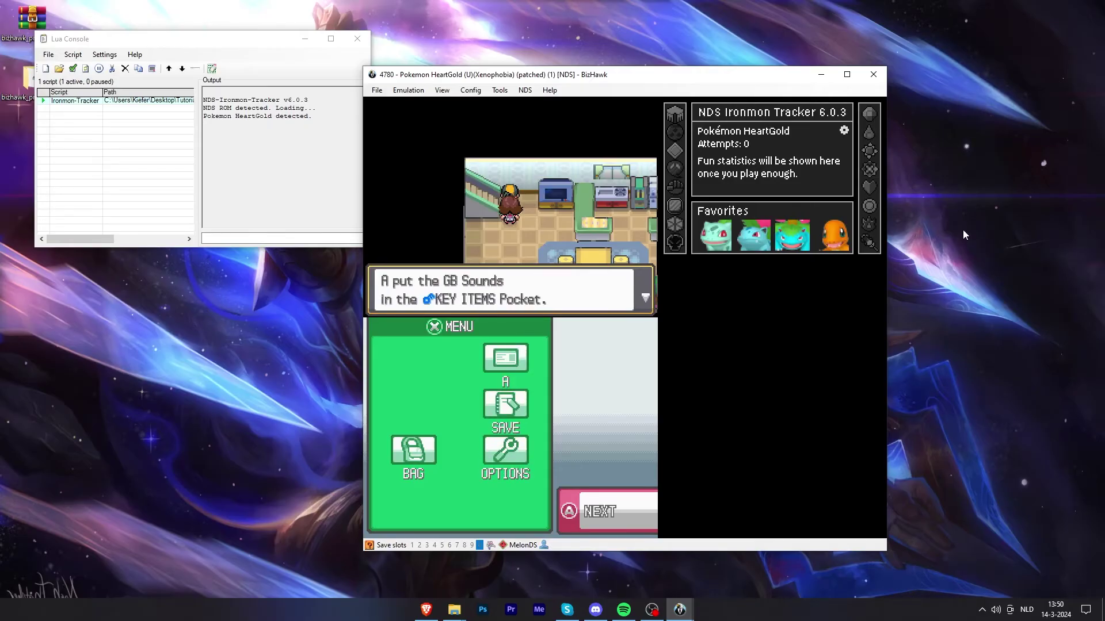
# Leave the house and walk through New Bark Town into Professor Elm's lab.
pyautogui.press('Down')
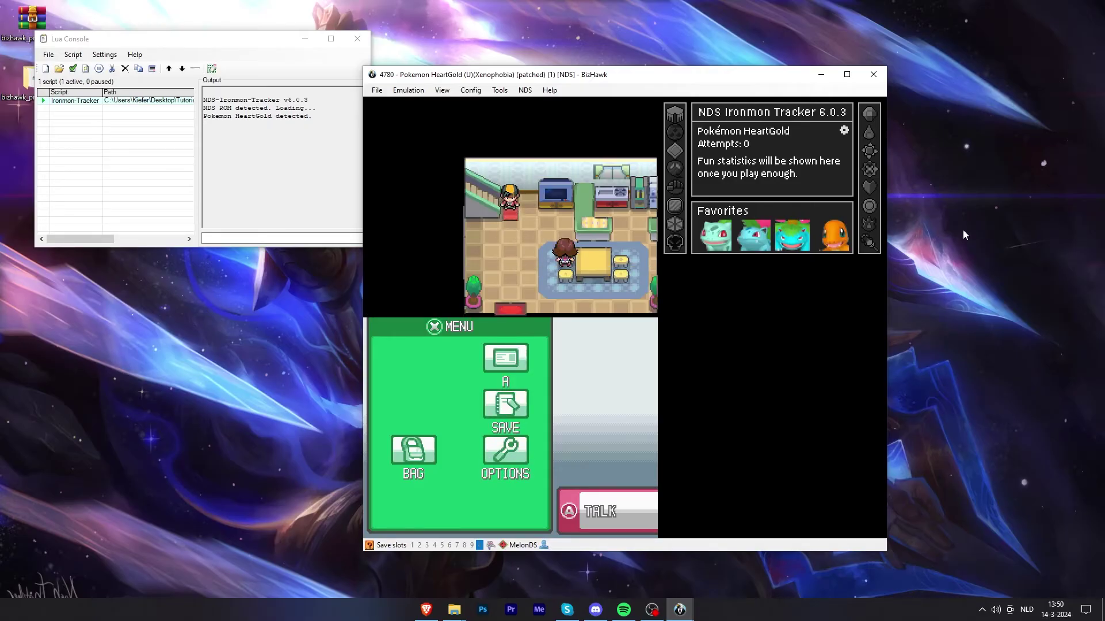
pyautogui.press('Down')
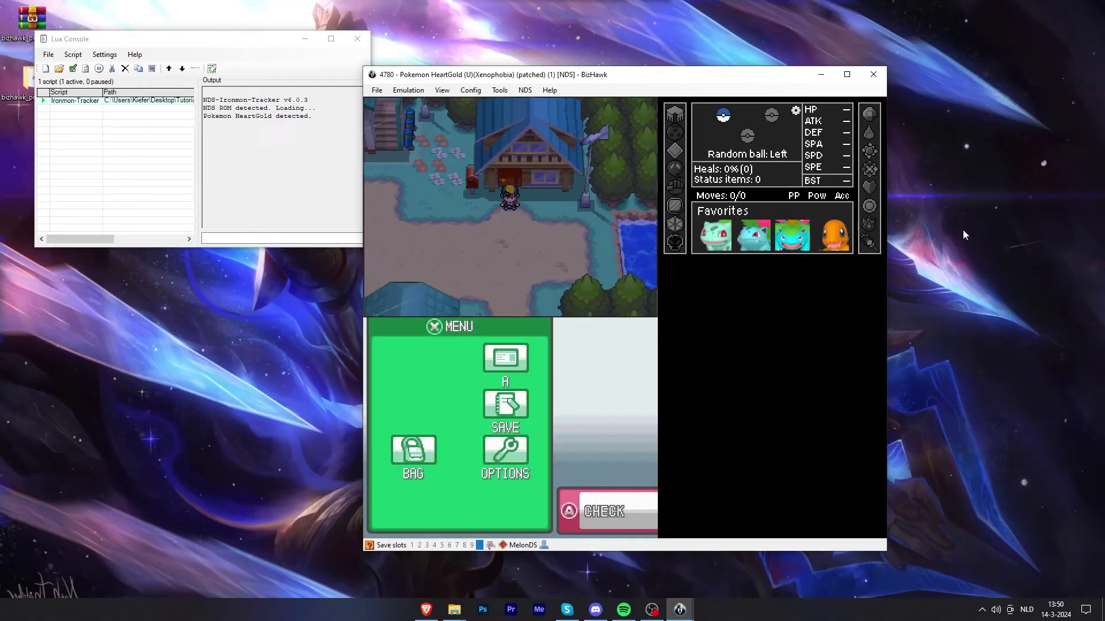
pyautogui.press('Up')
pyautogui.press('Left')
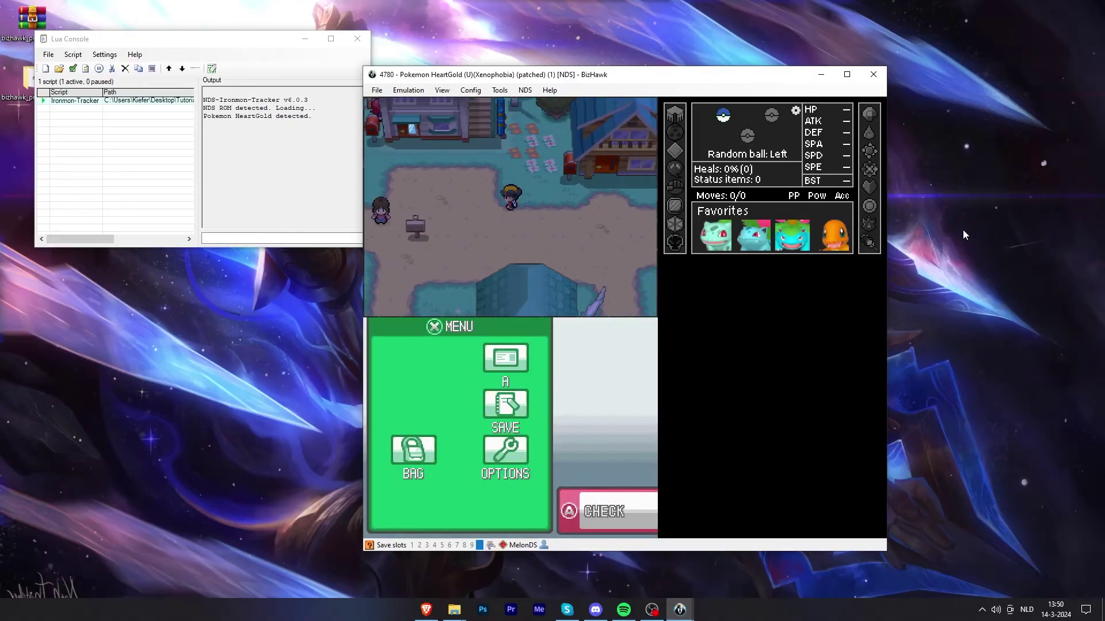
pyautogui.press('Up')
pyautogui.press('Up')
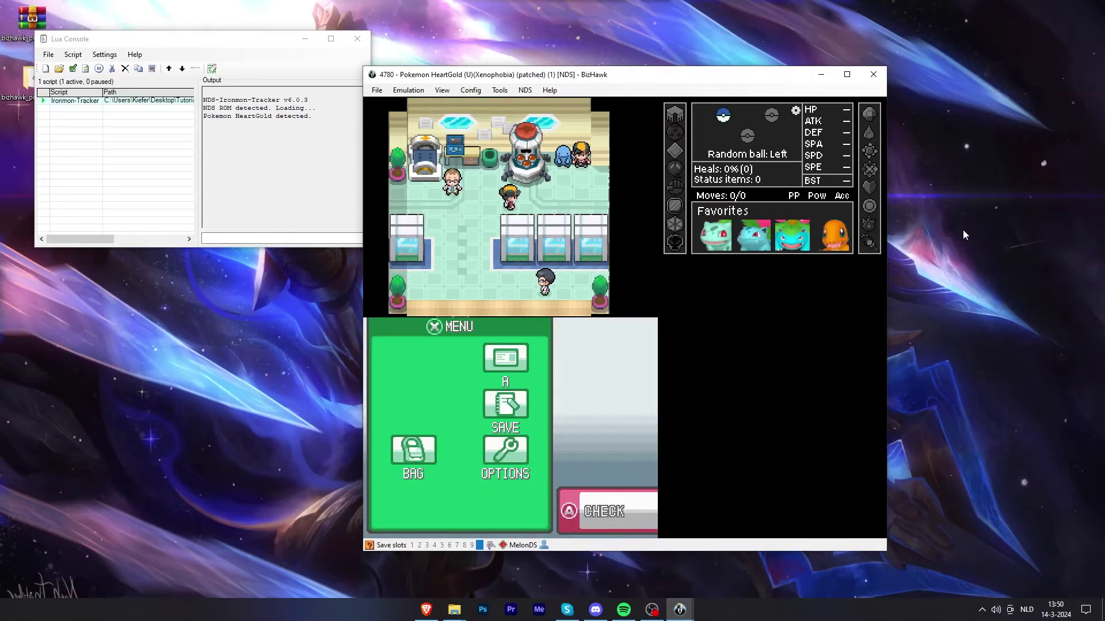
# Walk up to the starter Poké Ball machine and save the game in front of it.
pyautogui.press('Right')
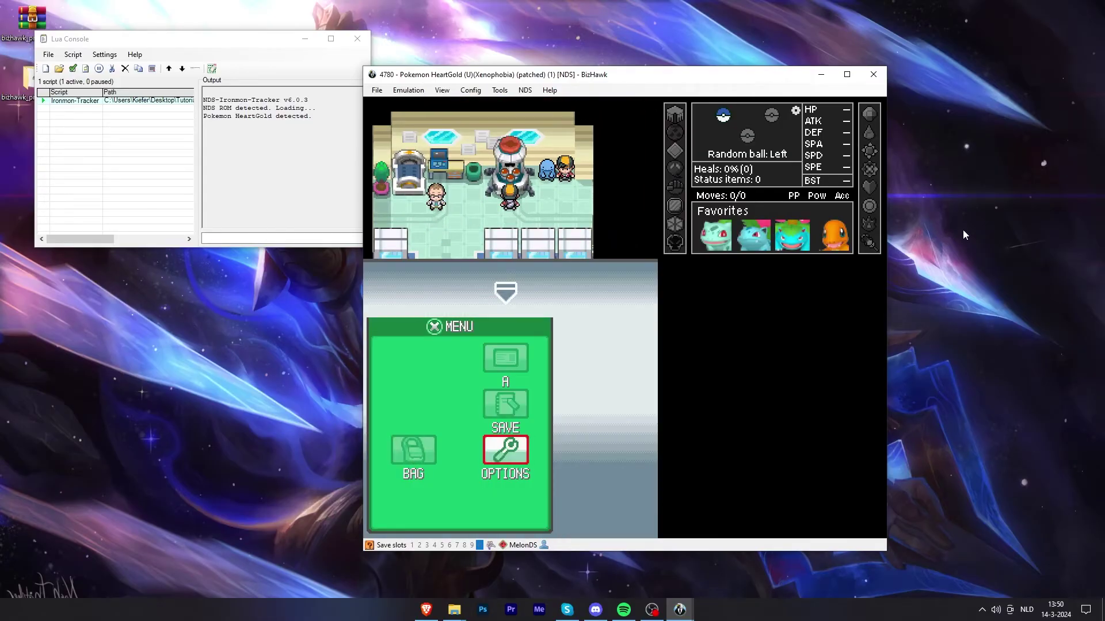
pyautogui.press('Up')
pyautogui.press('x')
pyautogui.press('x')
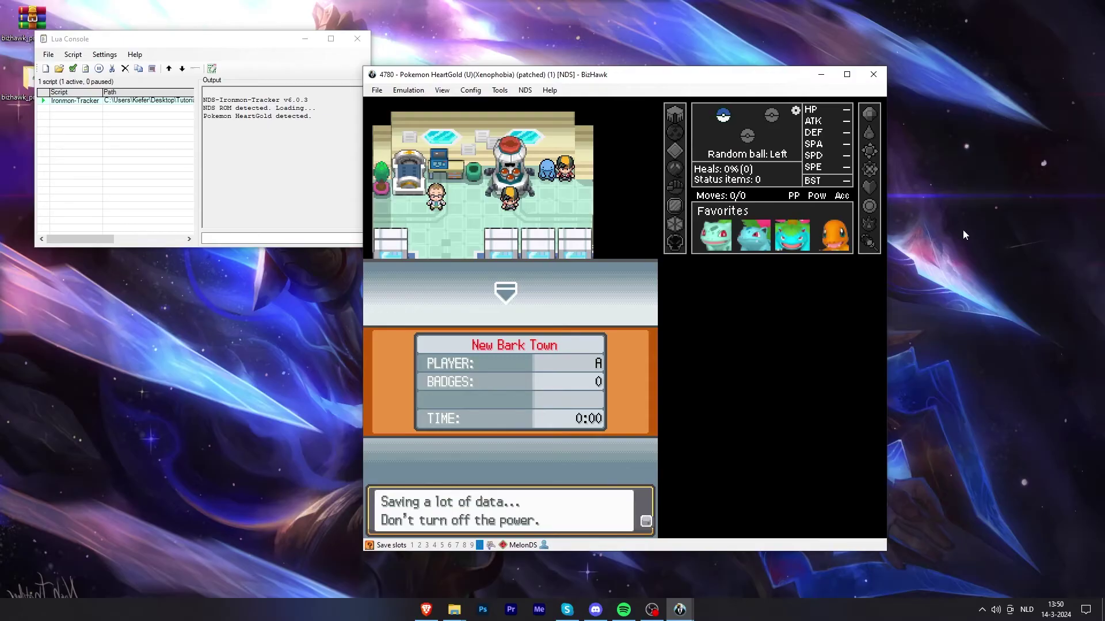
pyautogui.press('x')
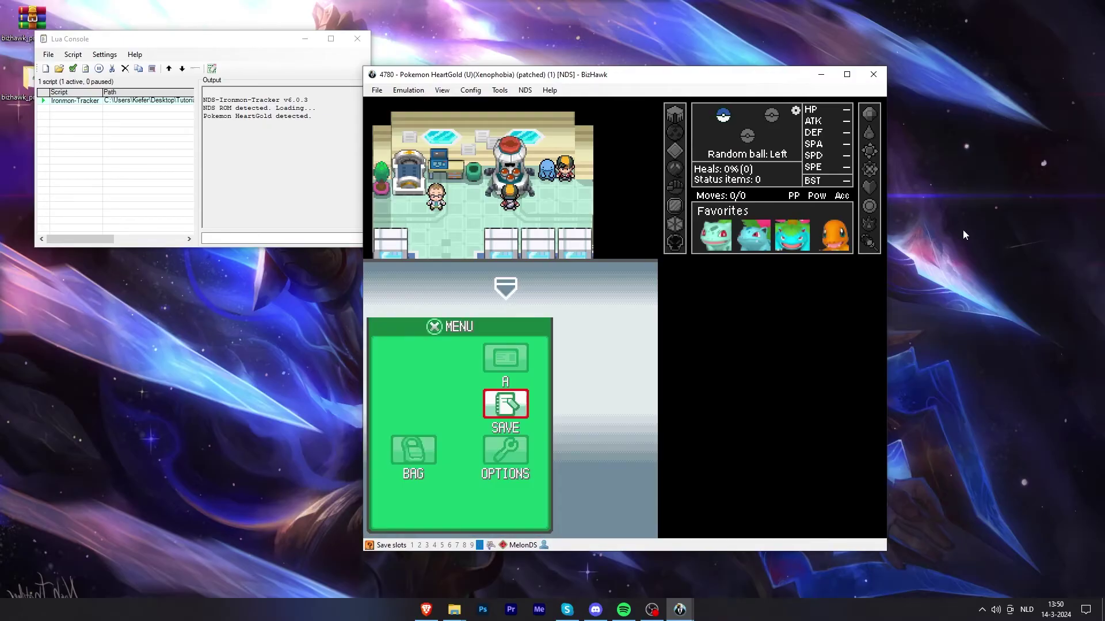
# Open the starter selection at the machine and take Totodile as the starter Pokémon.
pyautogui.press('Up')
pyautogui.press('F1')
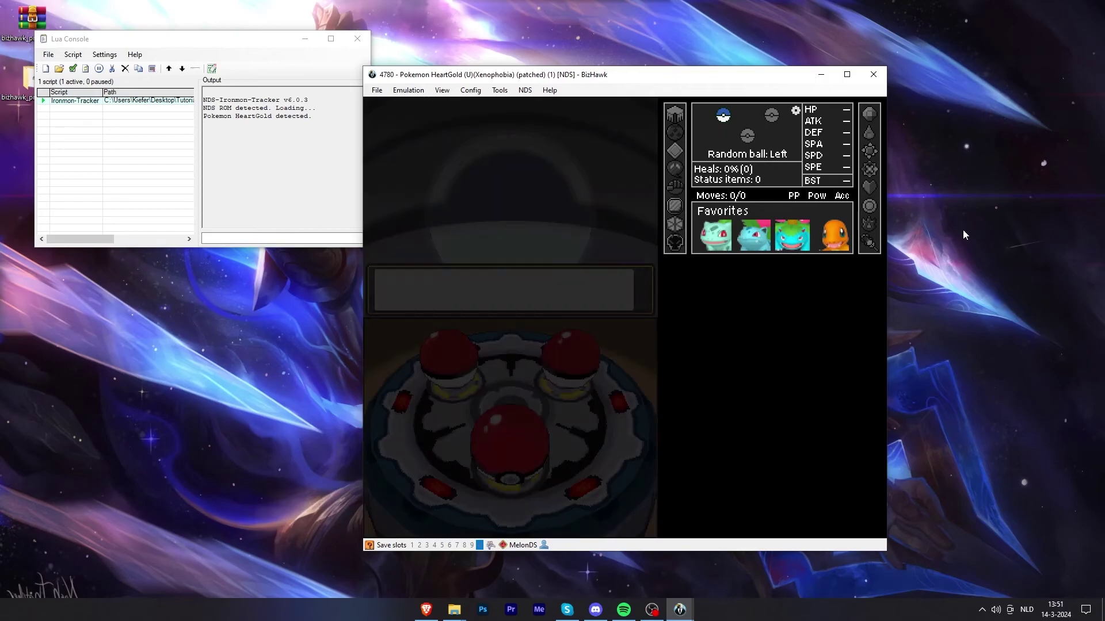
pyautogui.press('x')
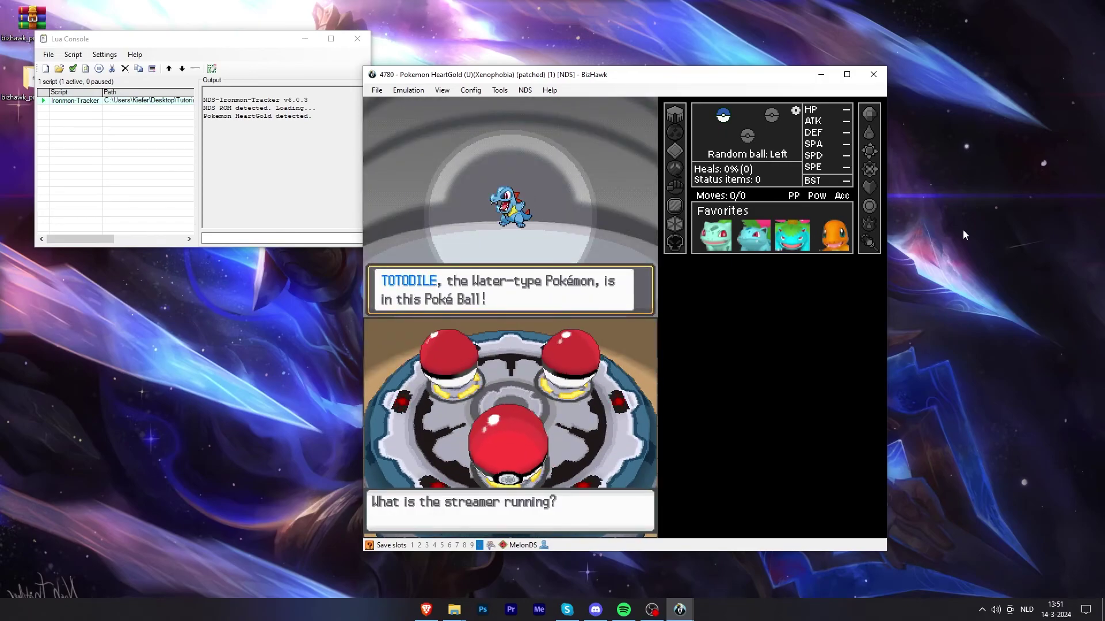
pyautogui.press('x')
pyautogui.press('x')
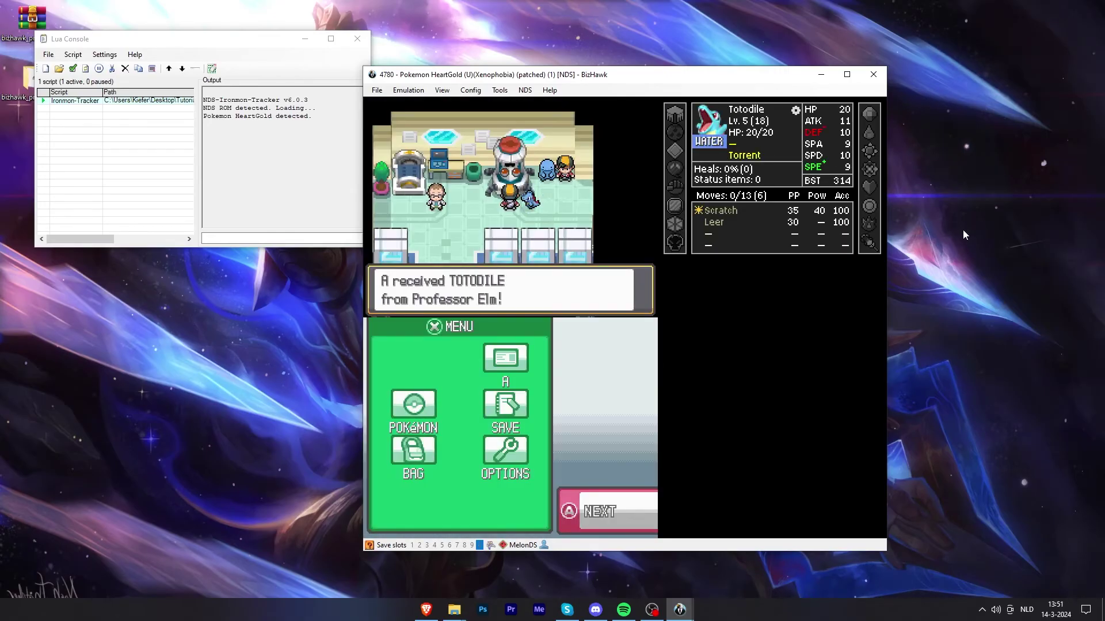
# Look up the New Run Combo in the tracker's New Run Settings and start a new auto-randomized Kaizo run.
pyautogui.click(796, 111)
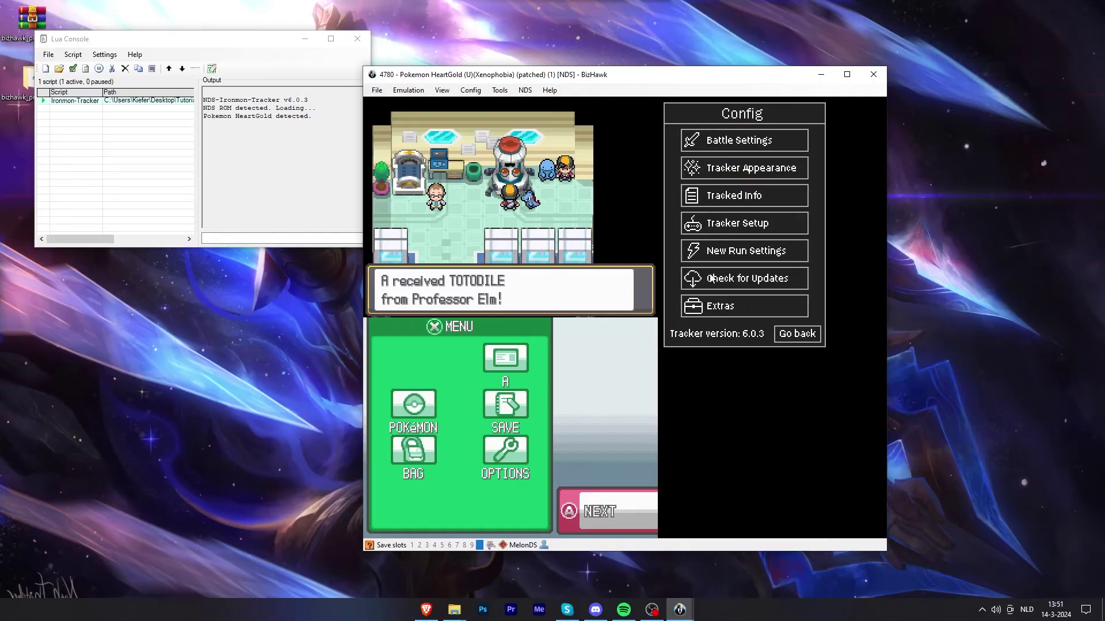
pyautogui.click(760, 253)
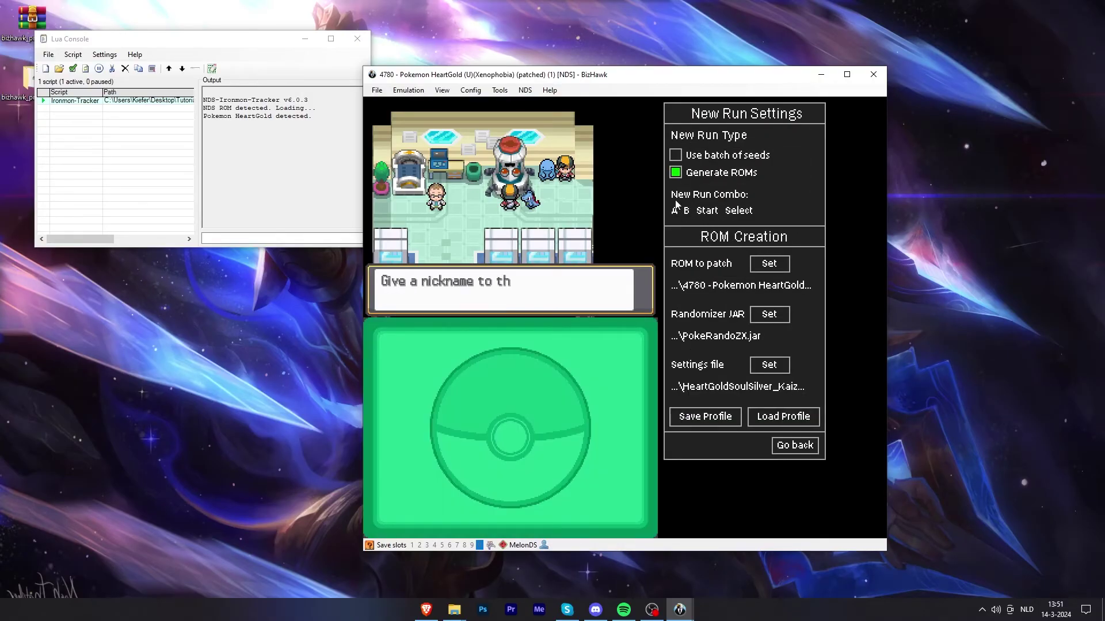
pyautogui.click(789, 448)
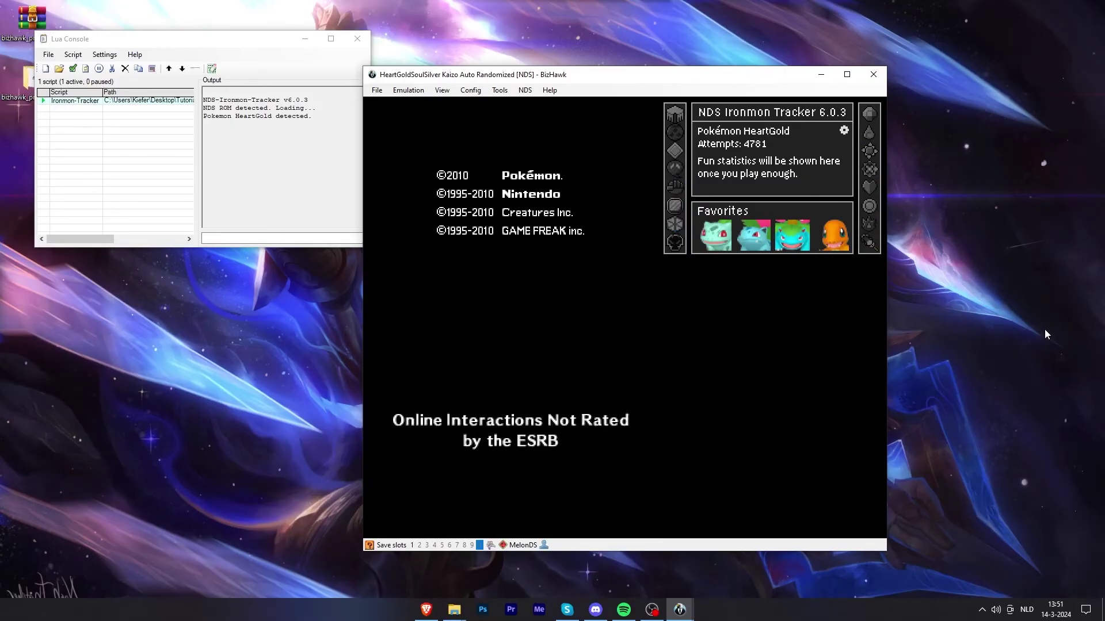
# Continue the saved run in the randomized ROM and inspect a Poké Ball in the starter machine.
pyautogui.press('Return')
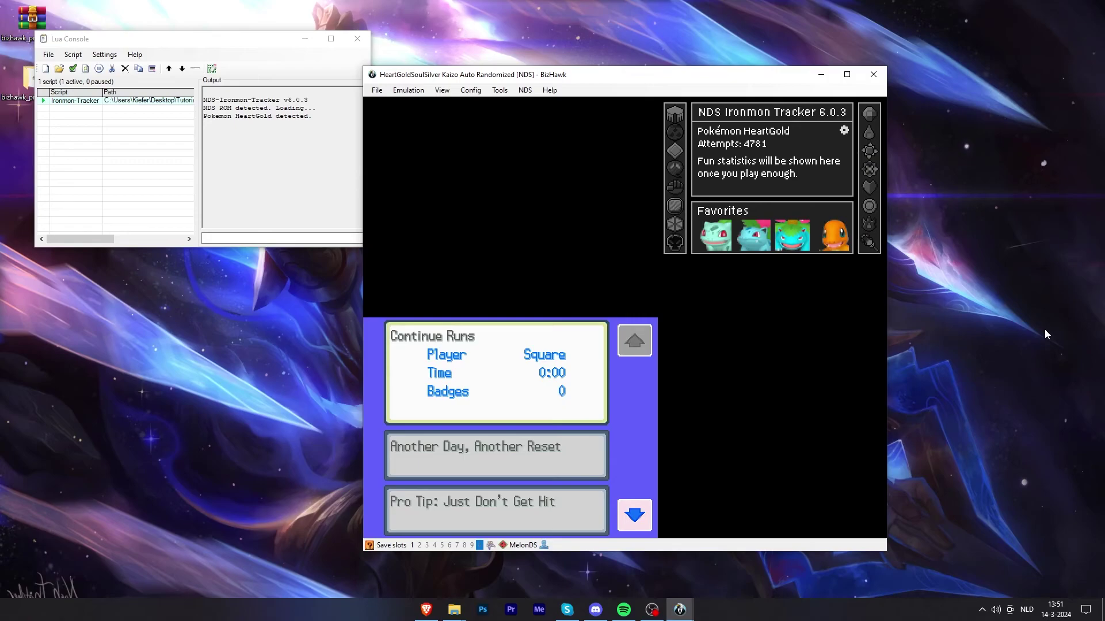
pyautogui.press('x')
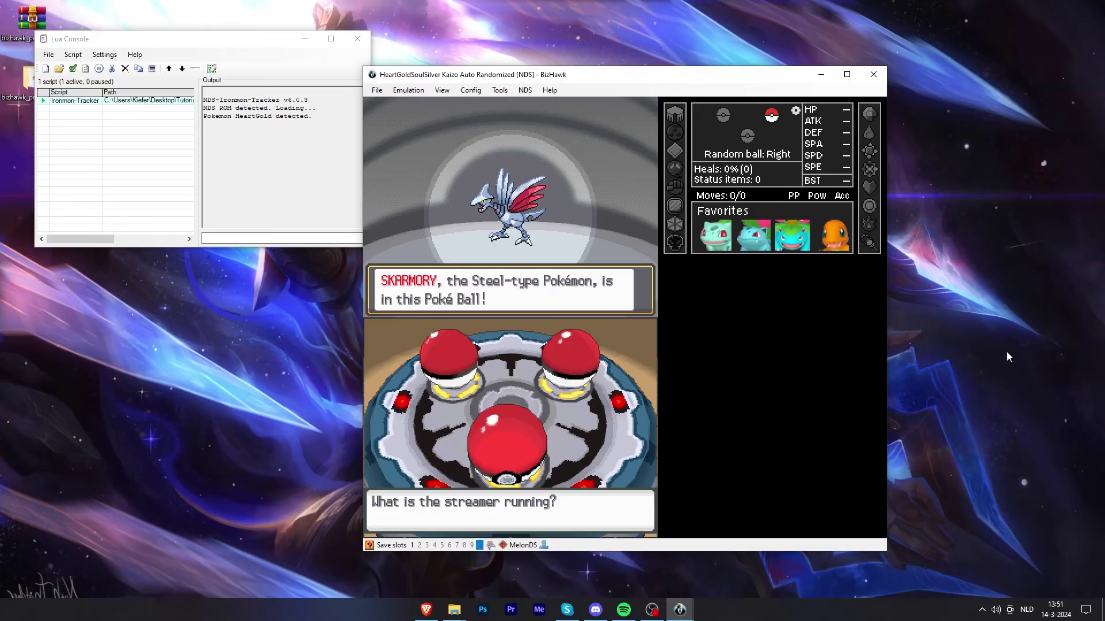
# Replace the tracker's Start New Run button combo with L, R and B in Tracker Setup, and return to the main tracker view.
pyautogui.click(795, 112)
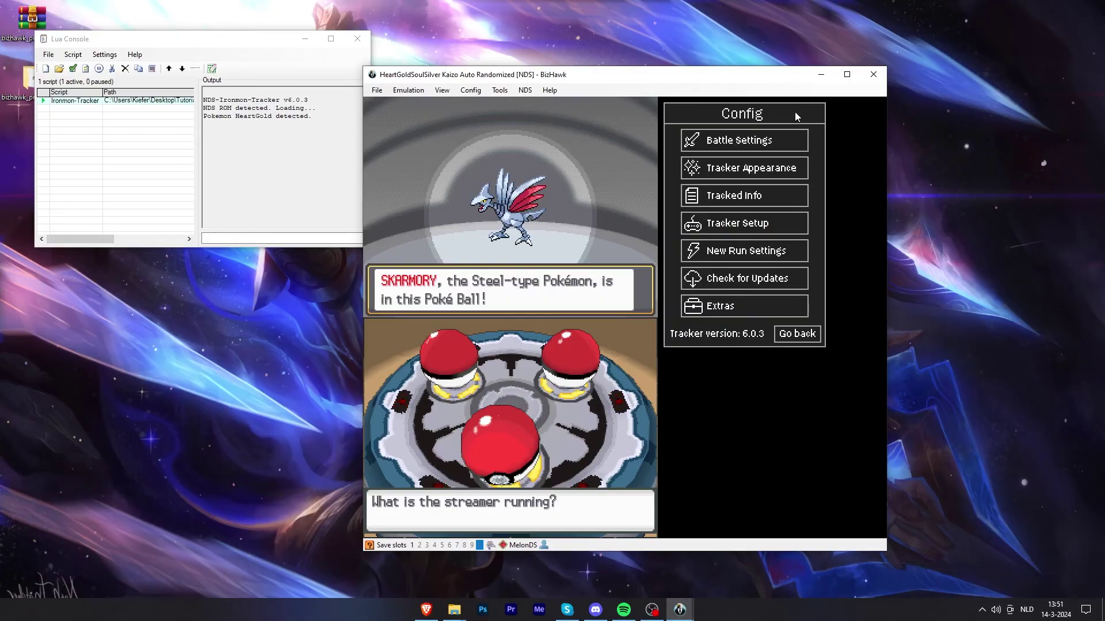
pyautogui.click(757, 145)
pyautogui.click(796, 258)
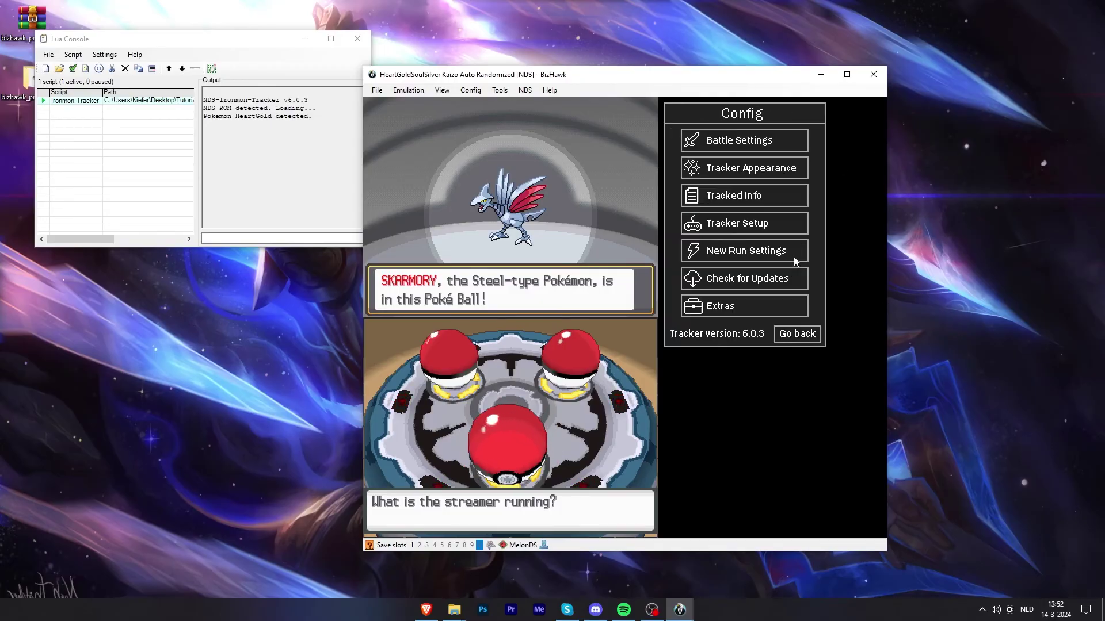
pyautogui.click(744, 226)
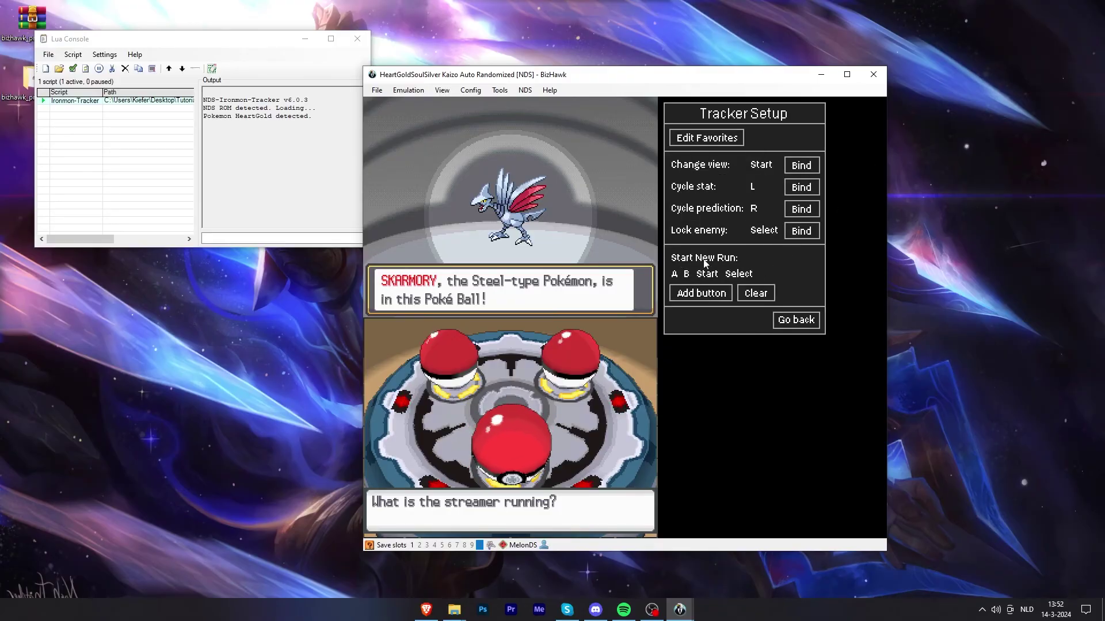
pyautogui.click(753, 298)
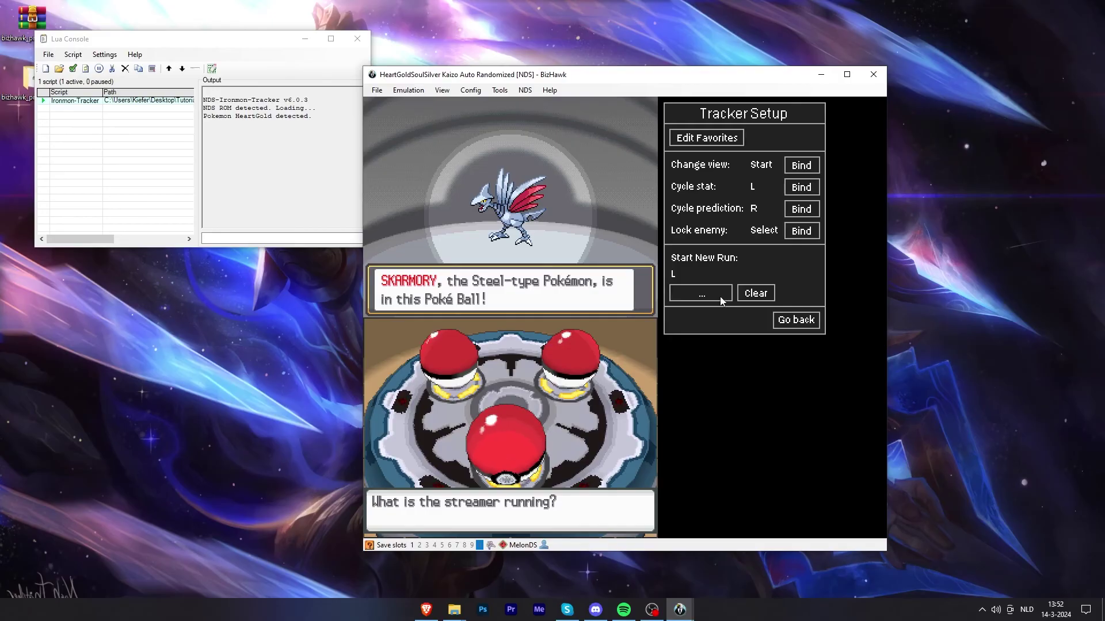
pyautogui.press('e')
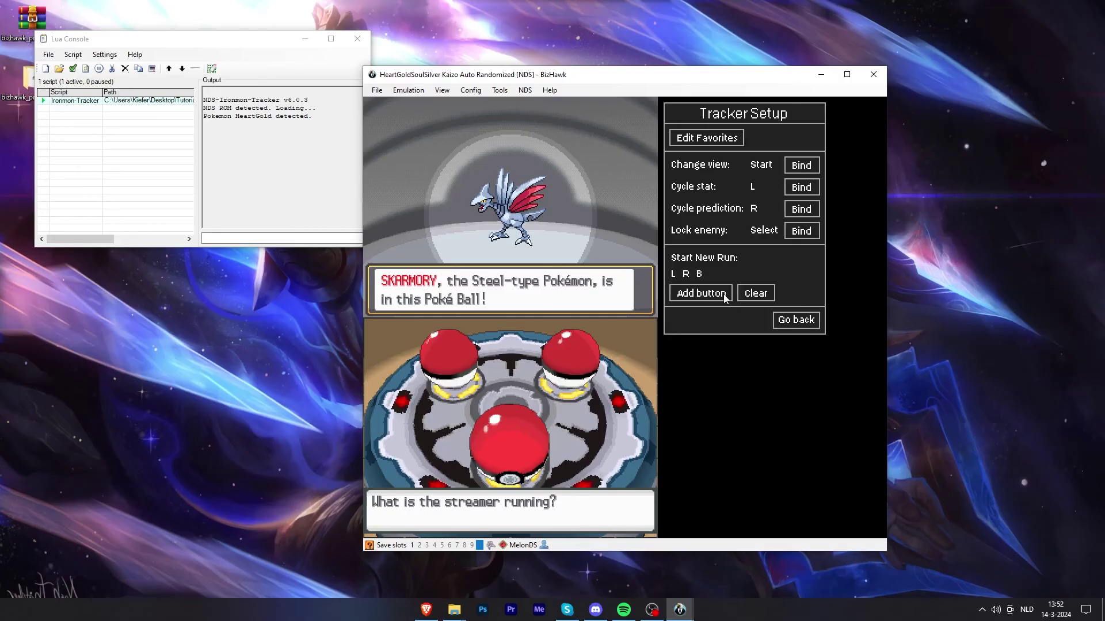
pyautogui.click(802, 324)
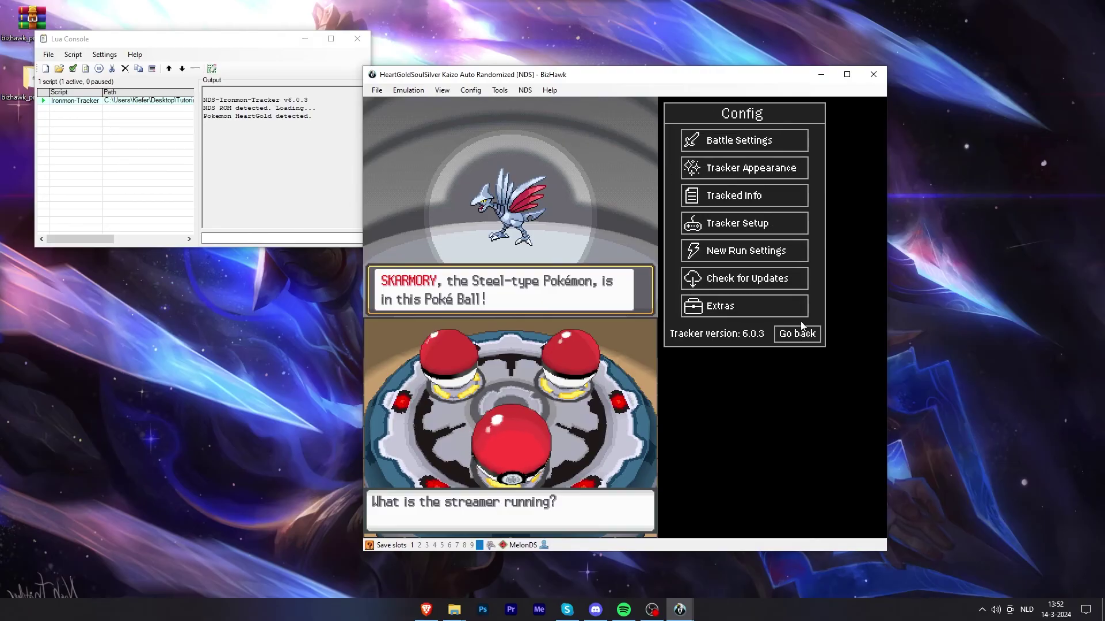
pyautogui.click(799, 321)
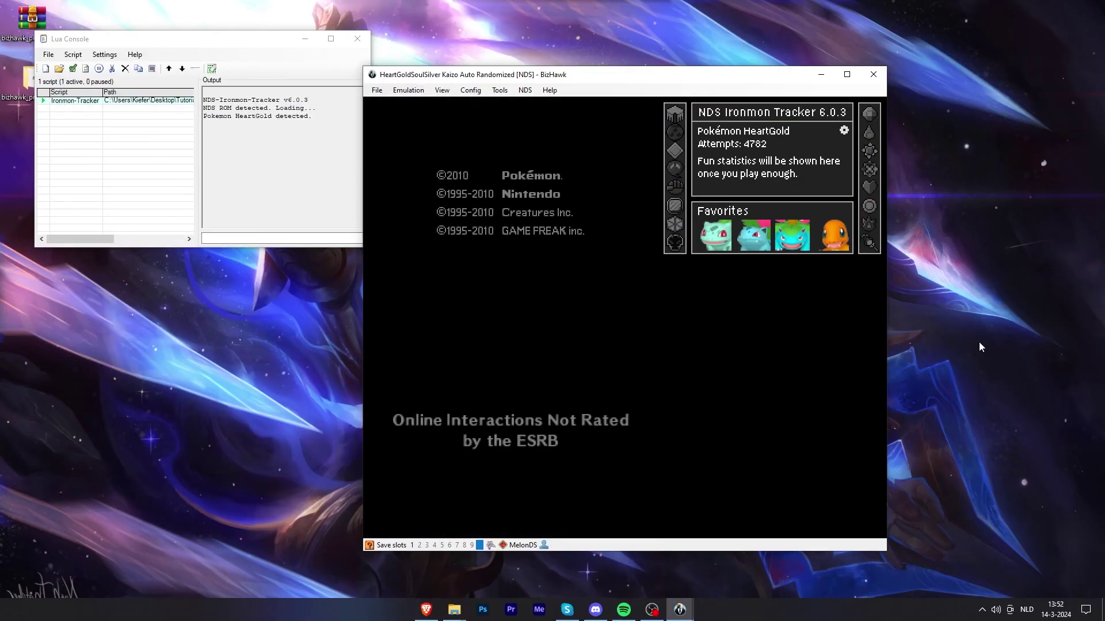
# Load the saved game in the newly randomized ROM and rotate the starter machine to inspect its different Poké Balls.
pyautogui.press('Return')
pyautogui.press('x')
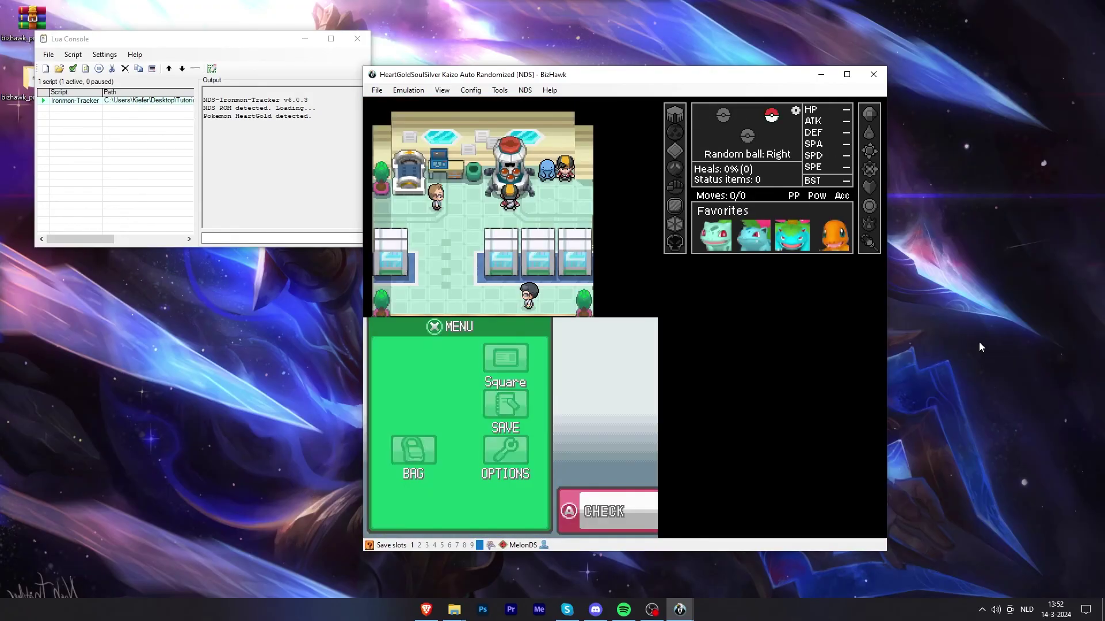
pyautogui.press('Right')
pyautogui.press('Right')
pyautogui.press('Right')
pyautogui.press('Right')
pyautogui.press('Right')
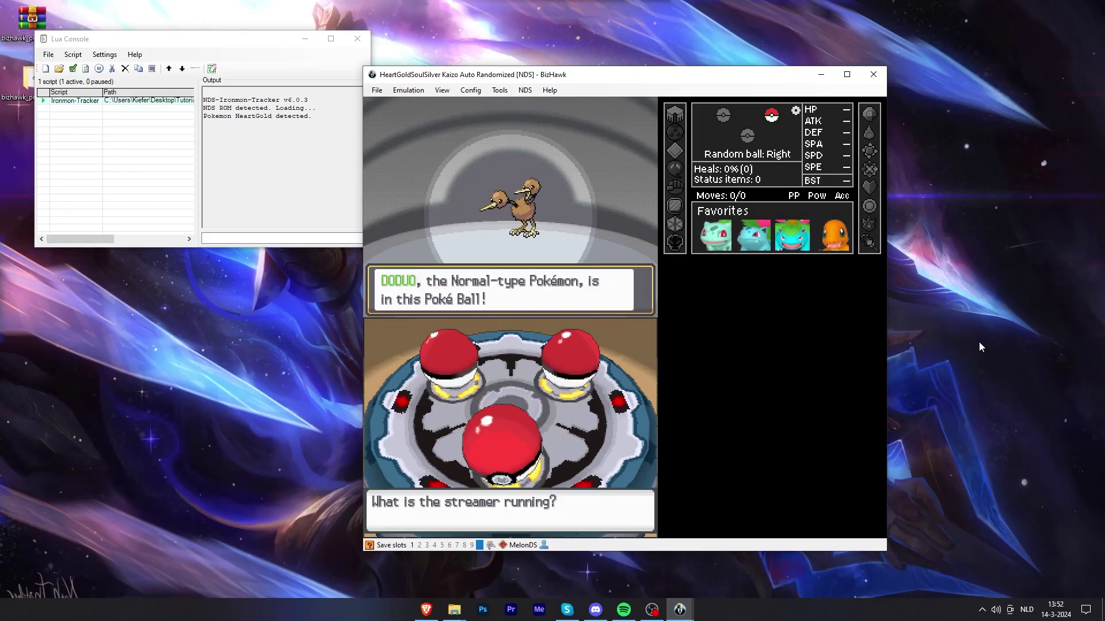
pyautogui.press('Right')
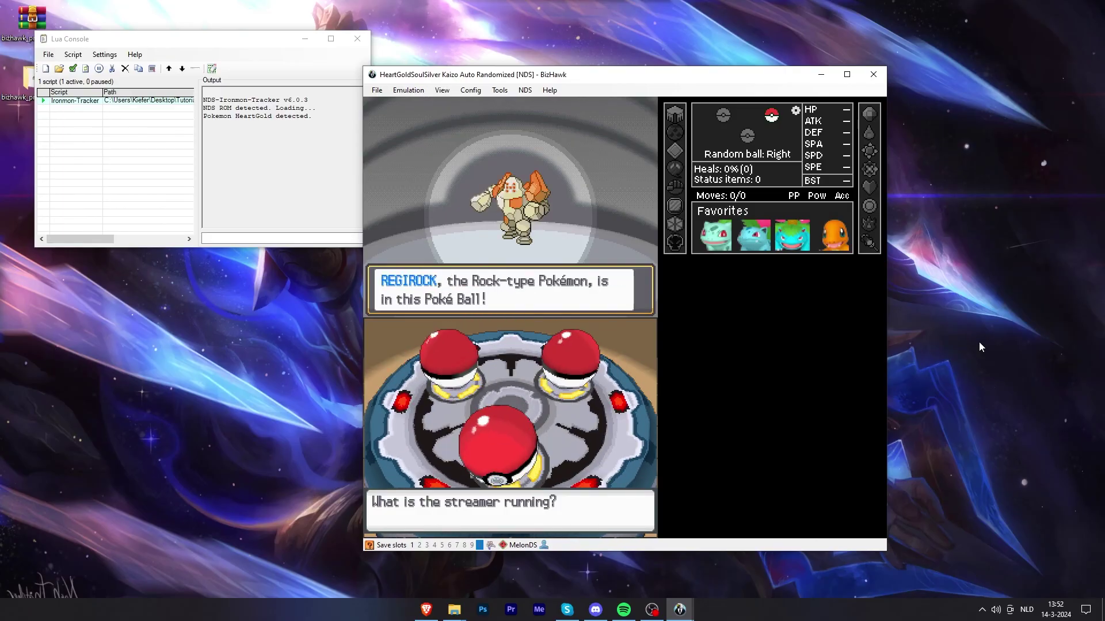